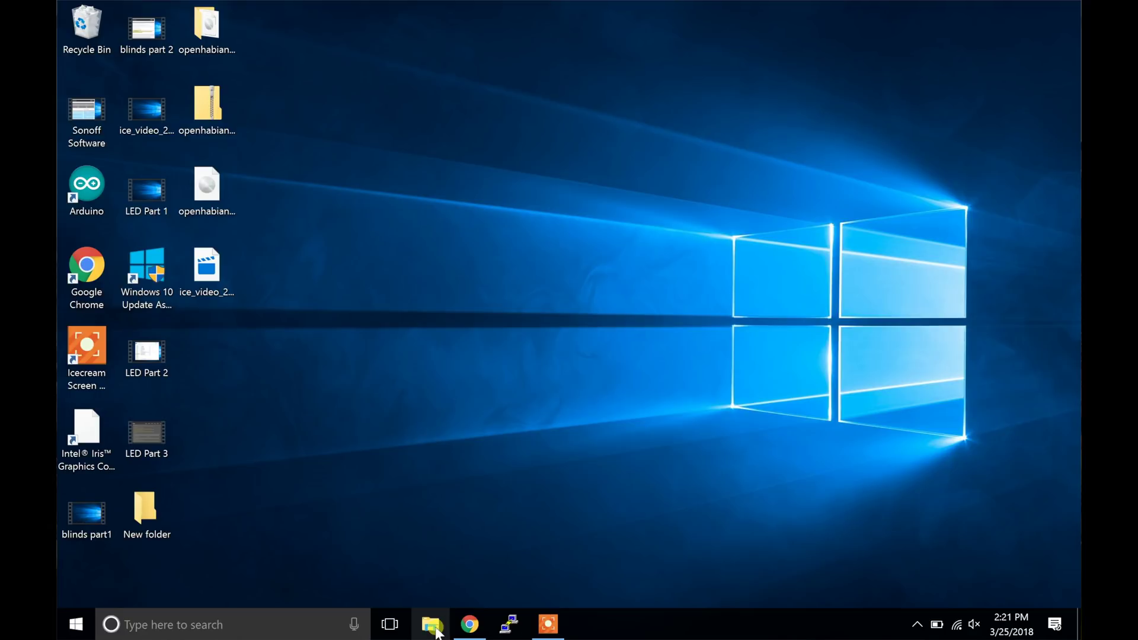
Step: Open This PC in a maximized File Explorer and bring up Format for OHBACKUP (E:) with exFAT, Quick Format
left_click(435, 628)
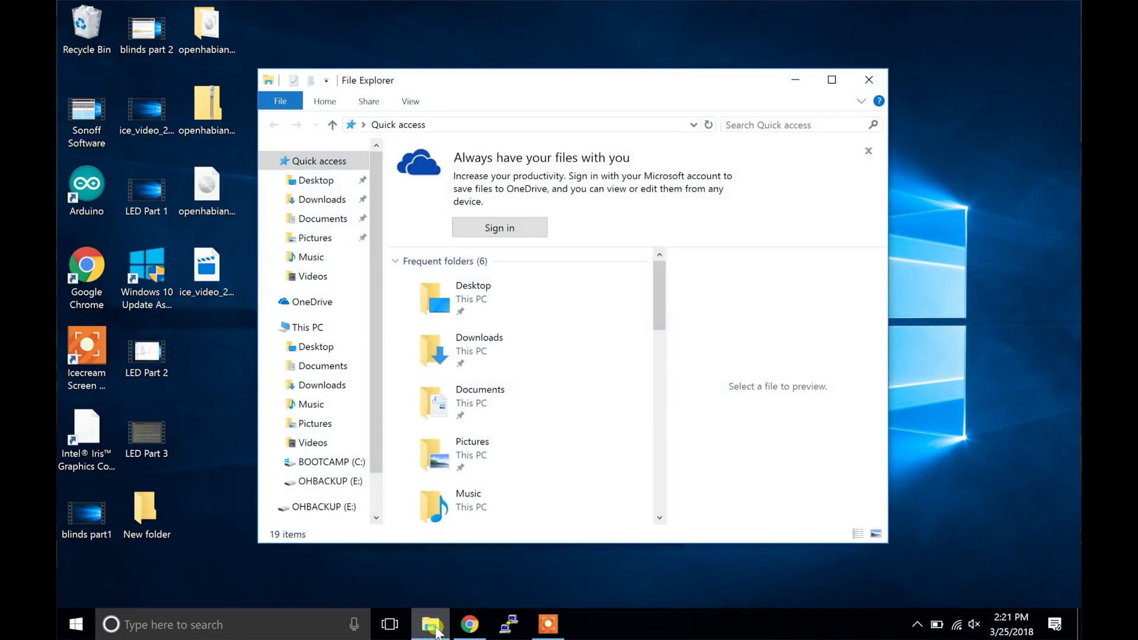
left_click(332, 327)
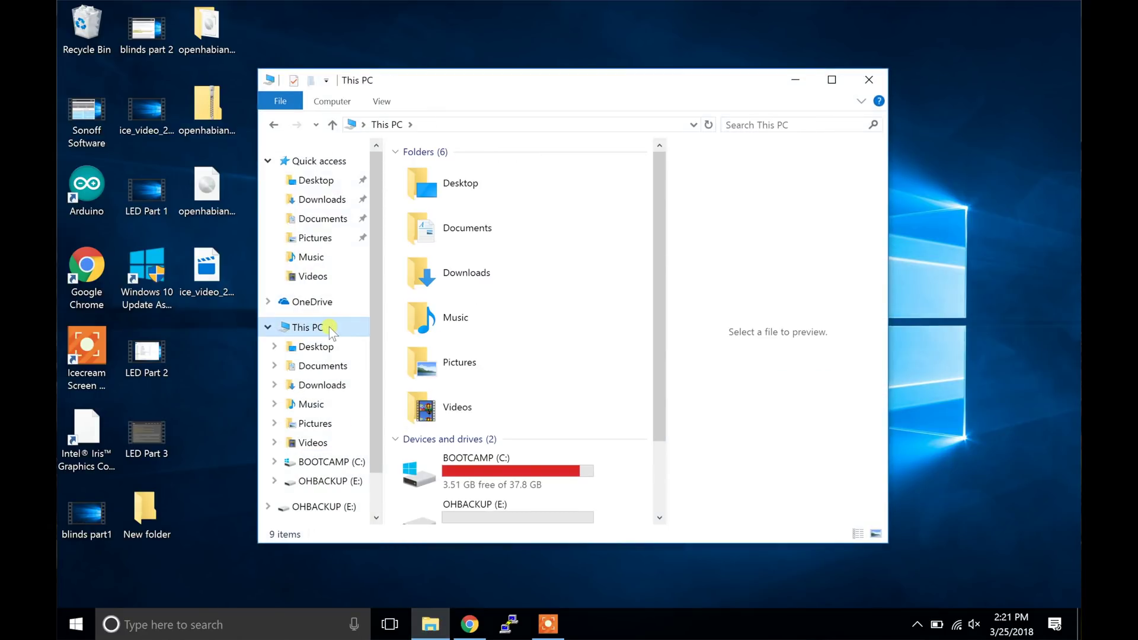
left_click_drag(660, 305, 675, 388)
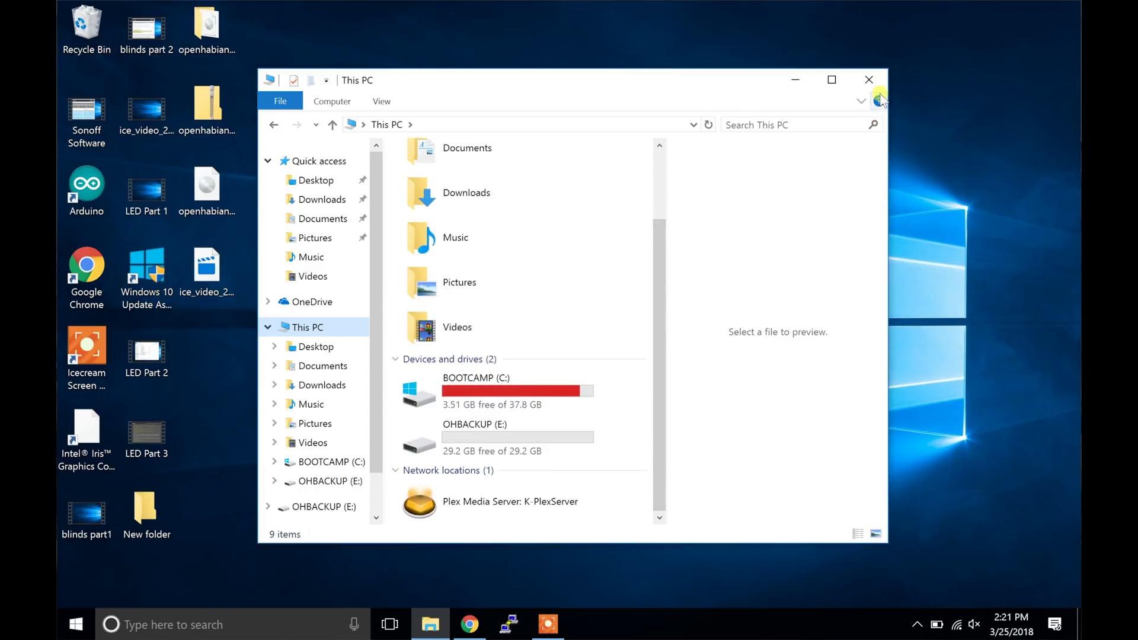
left_click(831, 79)
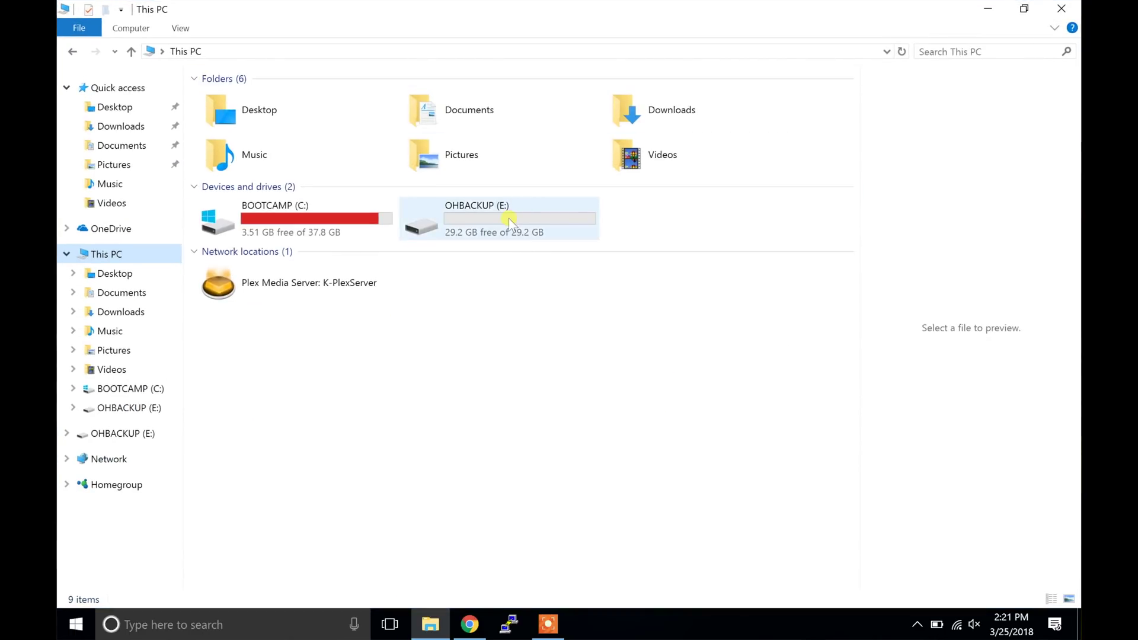
right_click(509, 218)
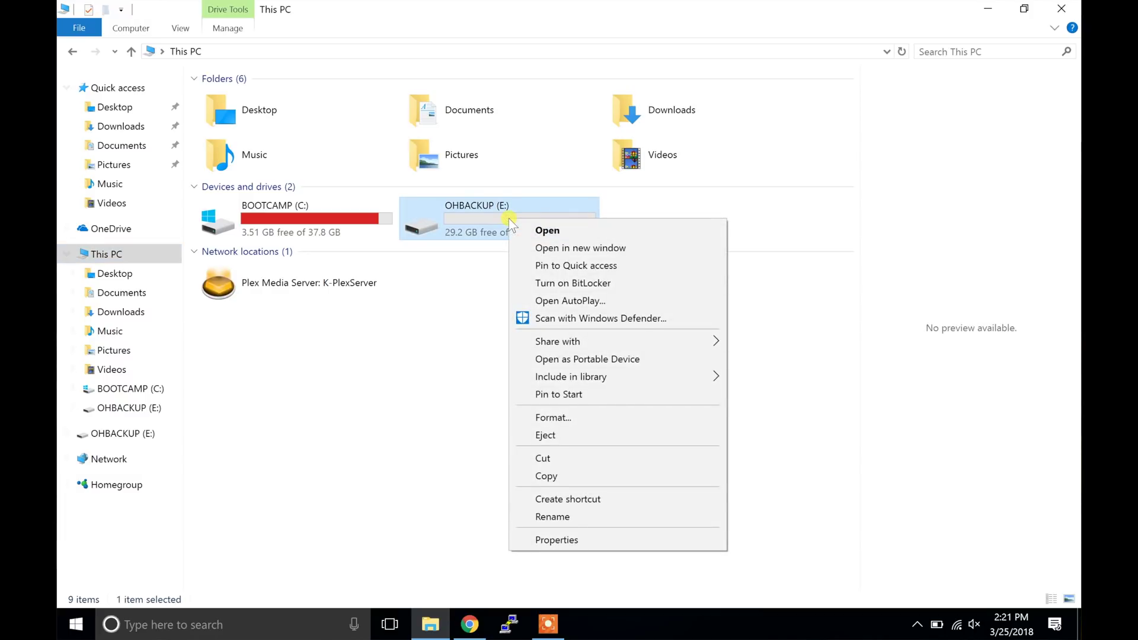
left_click(576, 415)
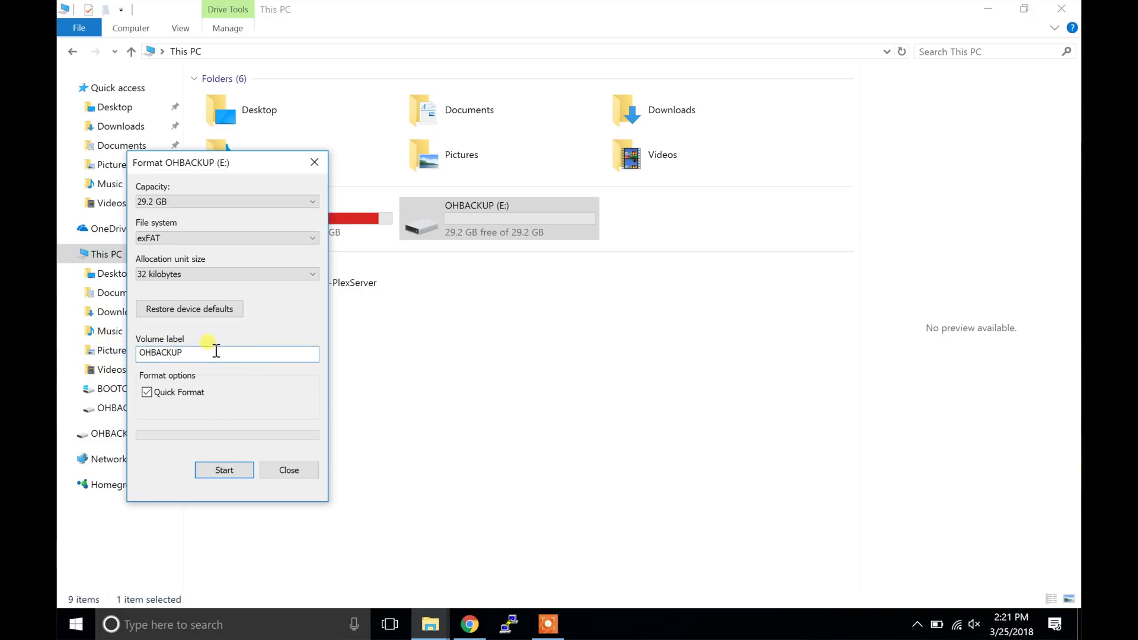
Step: Download the 534 B OHBackup_script file from its MediaFire page via the MK-SmartHouse download form
left_click(223, 470)
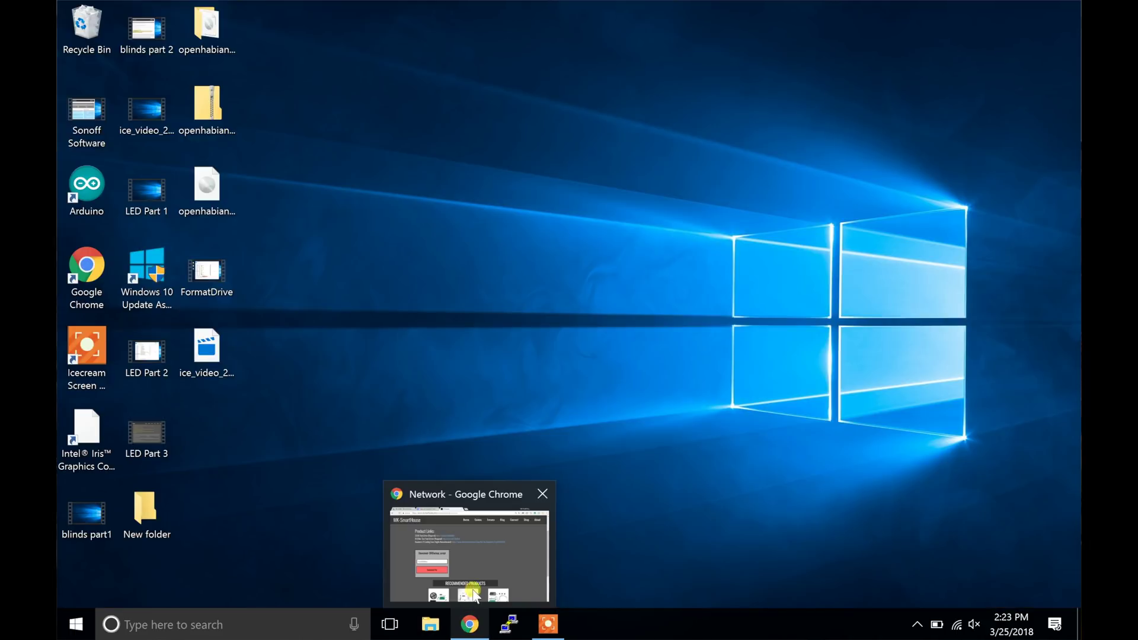
left_click(477, 564)
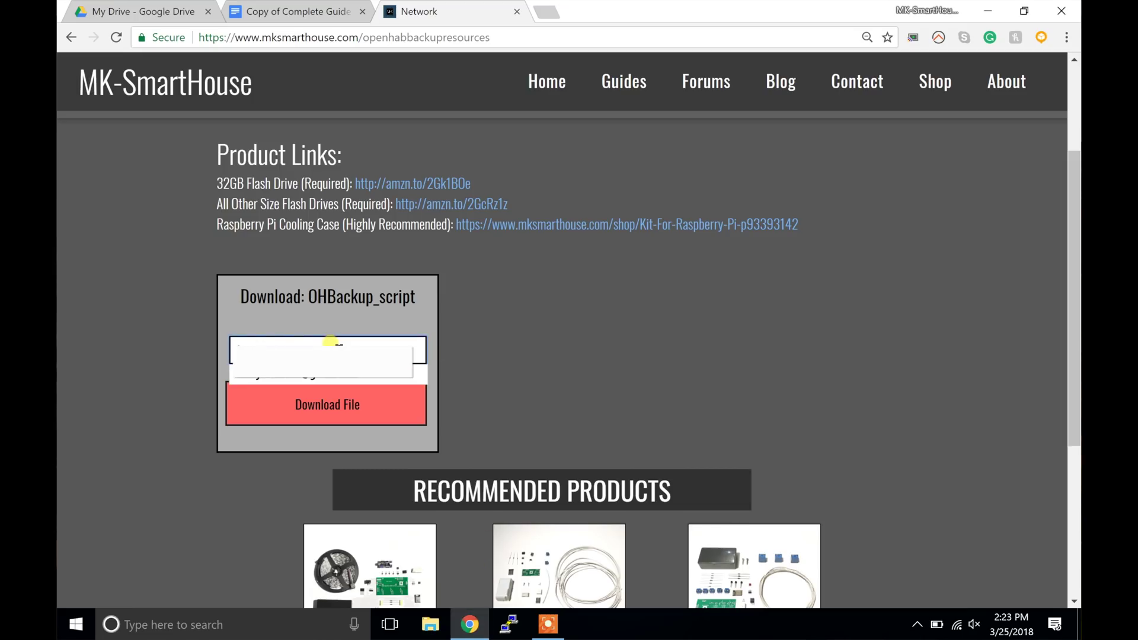
left_click(324, 404)
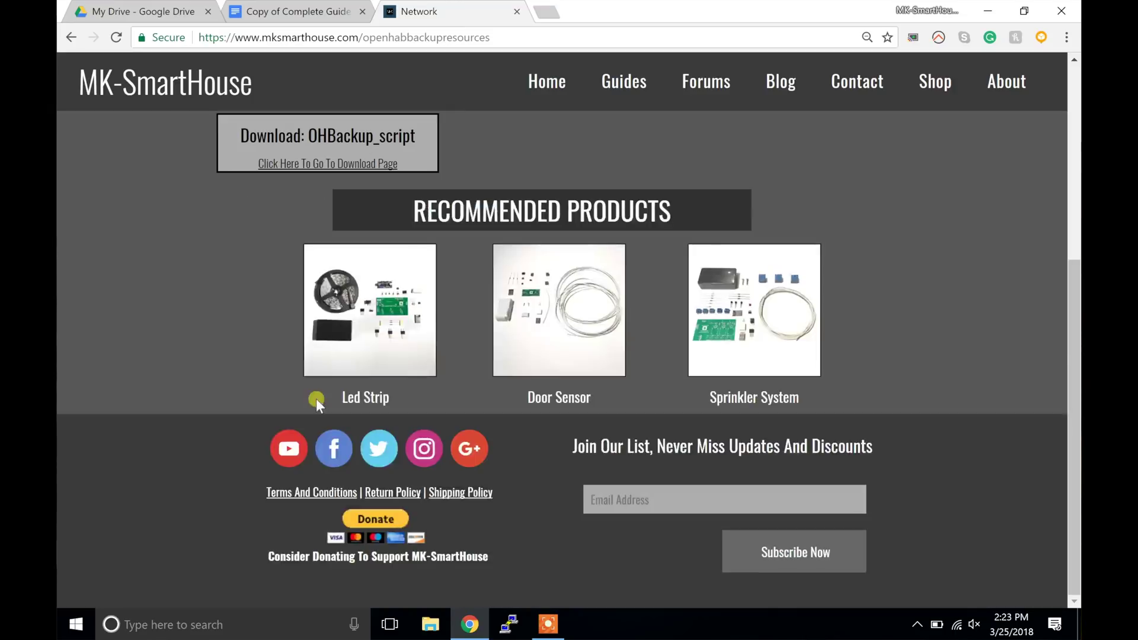
left_click(335, 163)
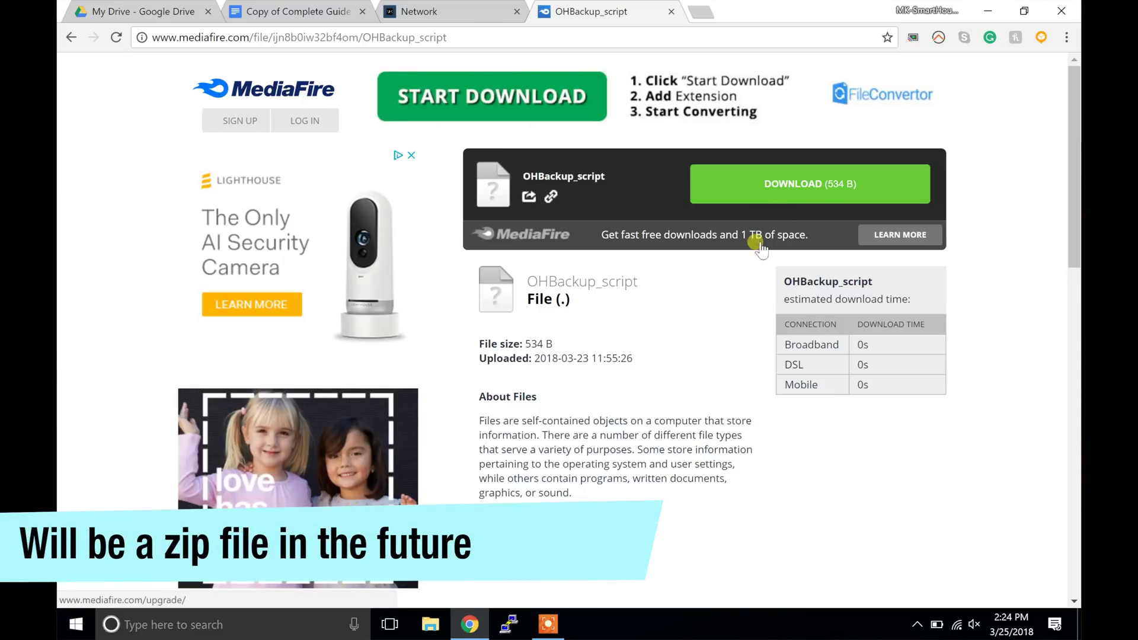
left_click(783, 197)
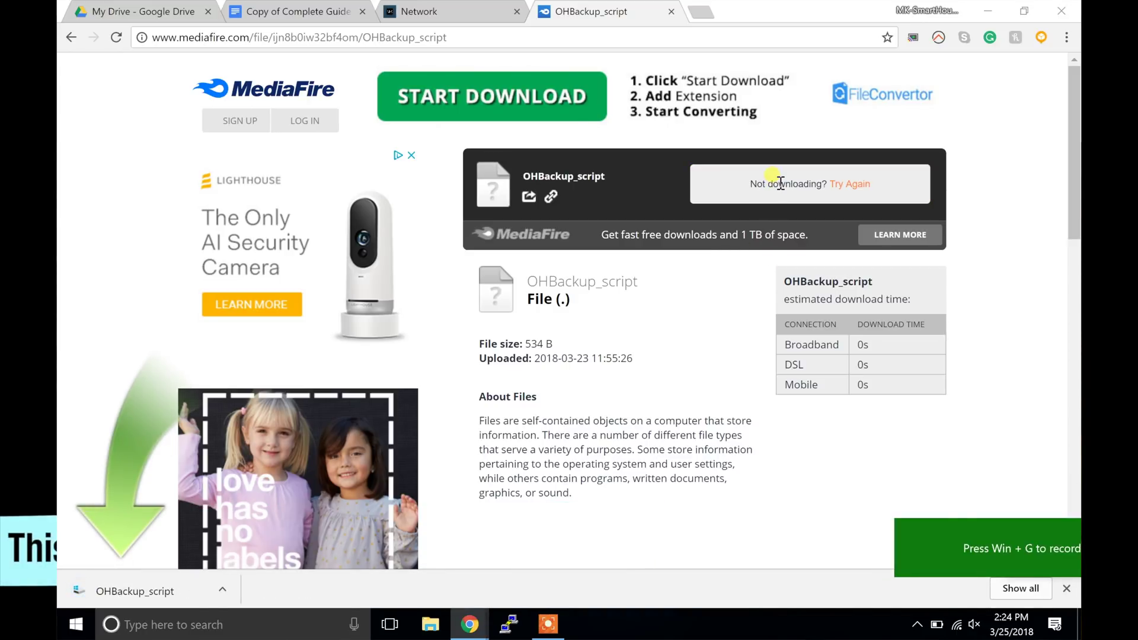
Step: Copy OHBackup_script from Downloads onto OHBACKUP (E:), check the drive, and prepare to eject it
key("super+e")
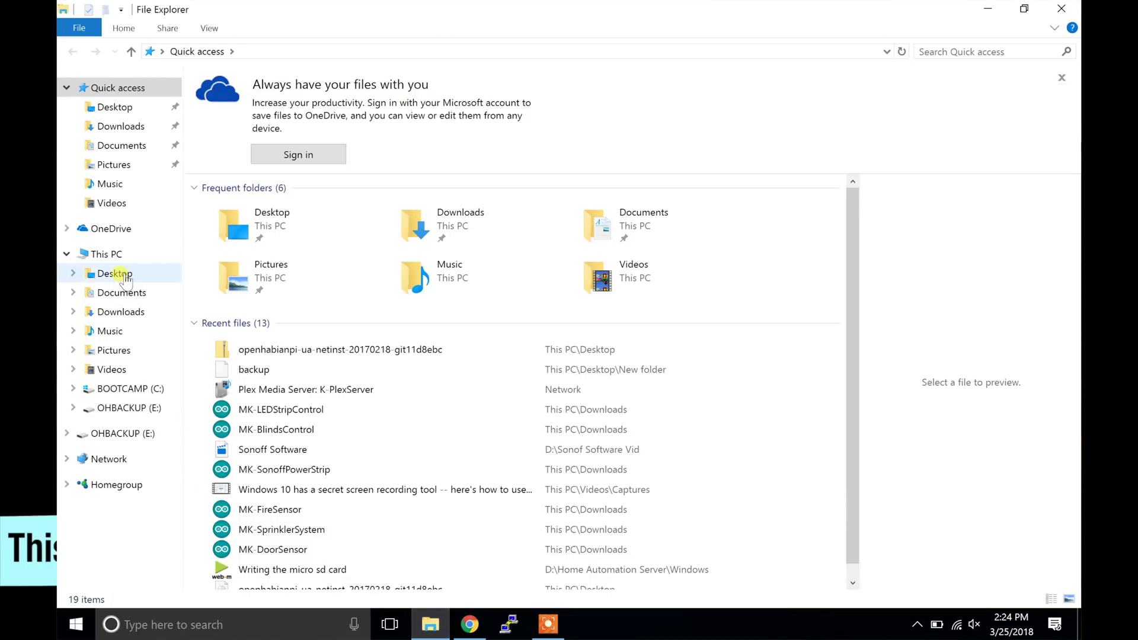
left_click(124, 312)
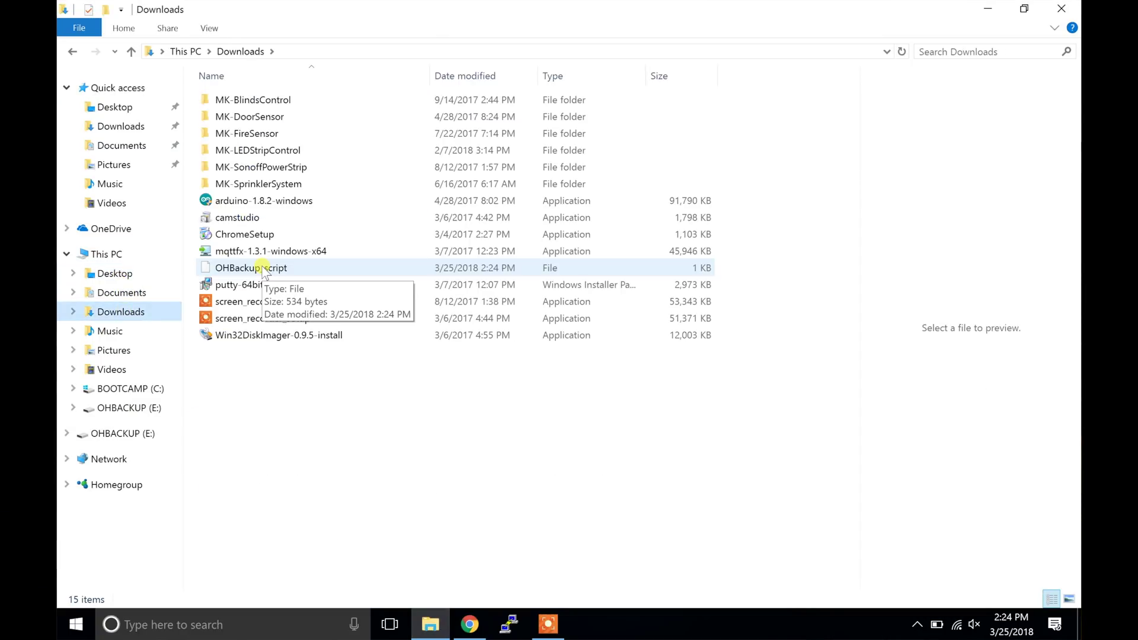
left_click_drag(263, 270, 125, 413)
left_click(122, 412)
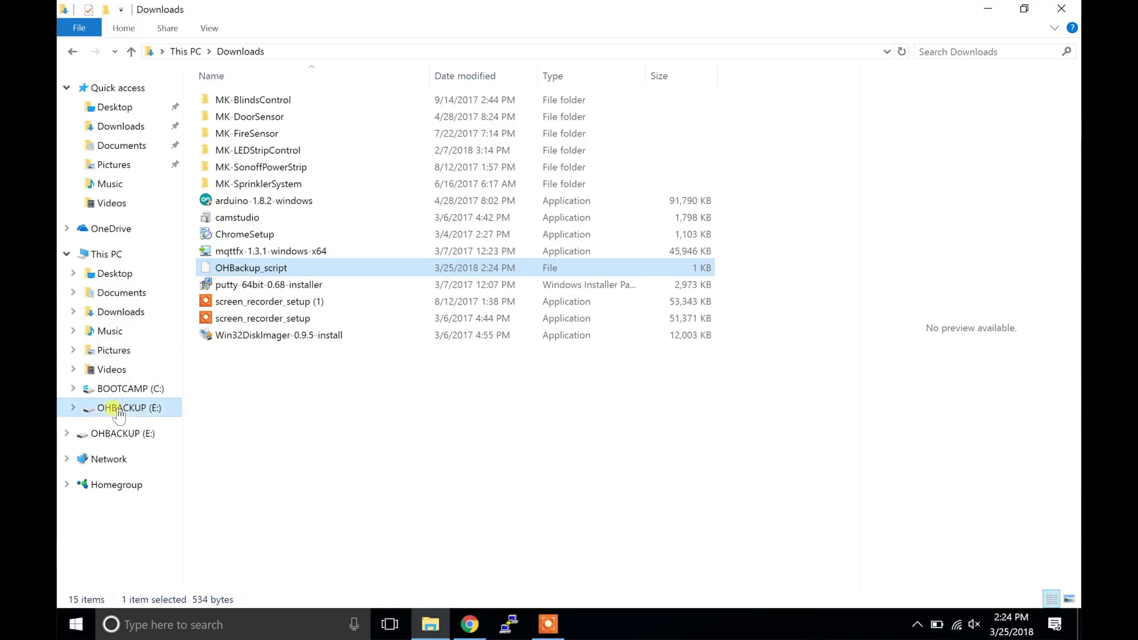
right_click(120, 409)
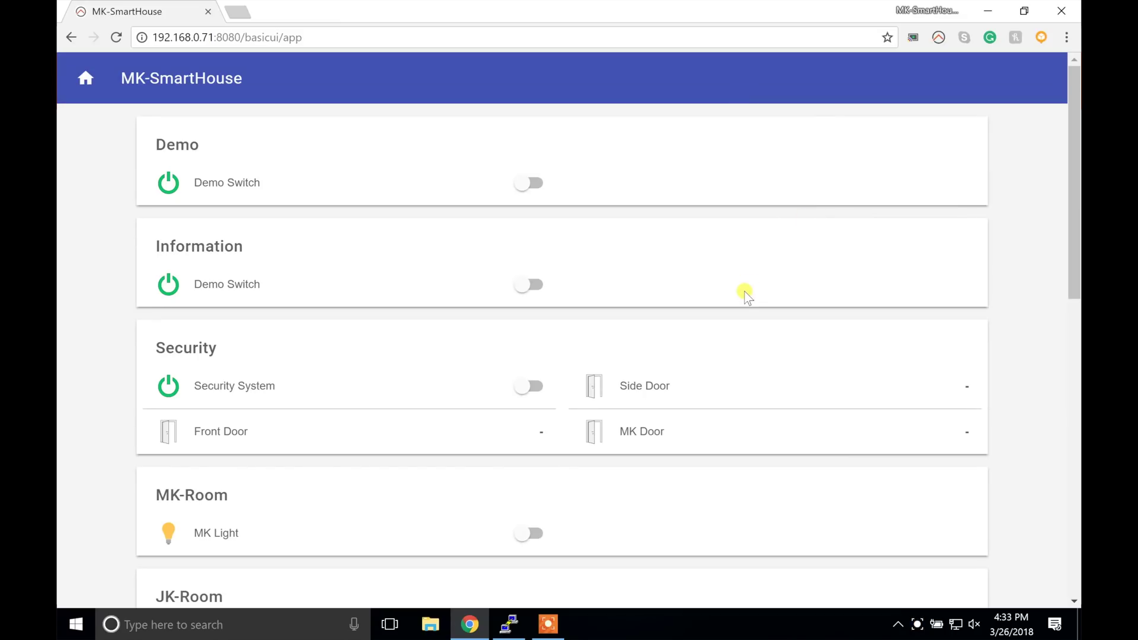
scroll(744, 293, "down", 12)
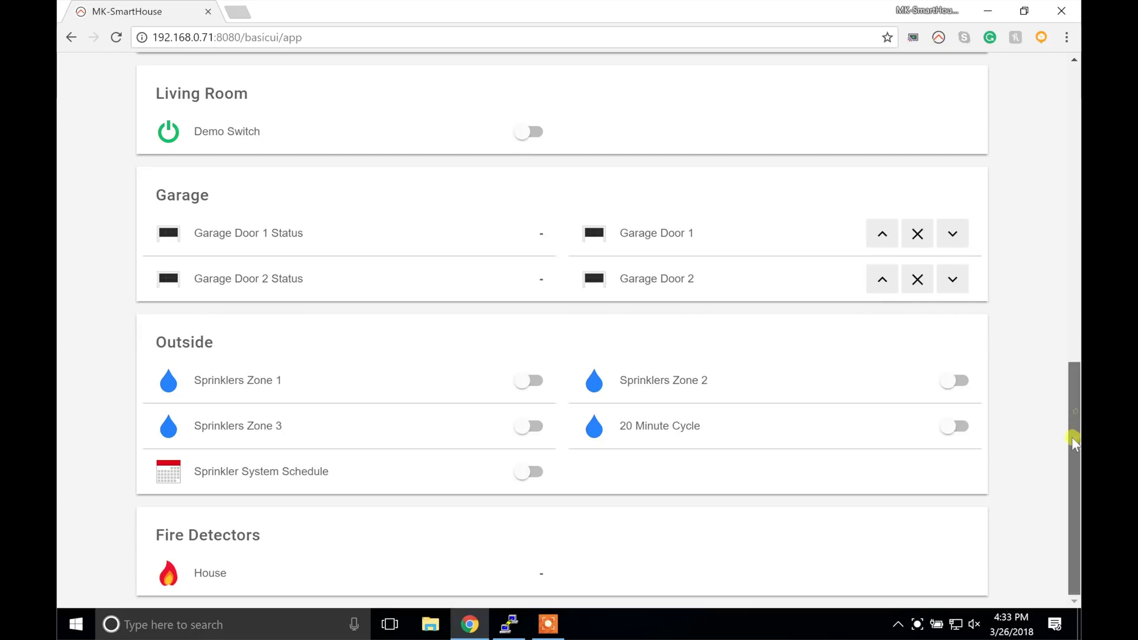
mouse_move(1054, 478)
left_mouse_down()
mouse_move(1061, 386)
mouse_move(1035, 89)
mouse_move(1031, 389)
mouse_move(1050, 468)
left_mouse_up()
left_click_drag(1043, 407, 1016, 79)
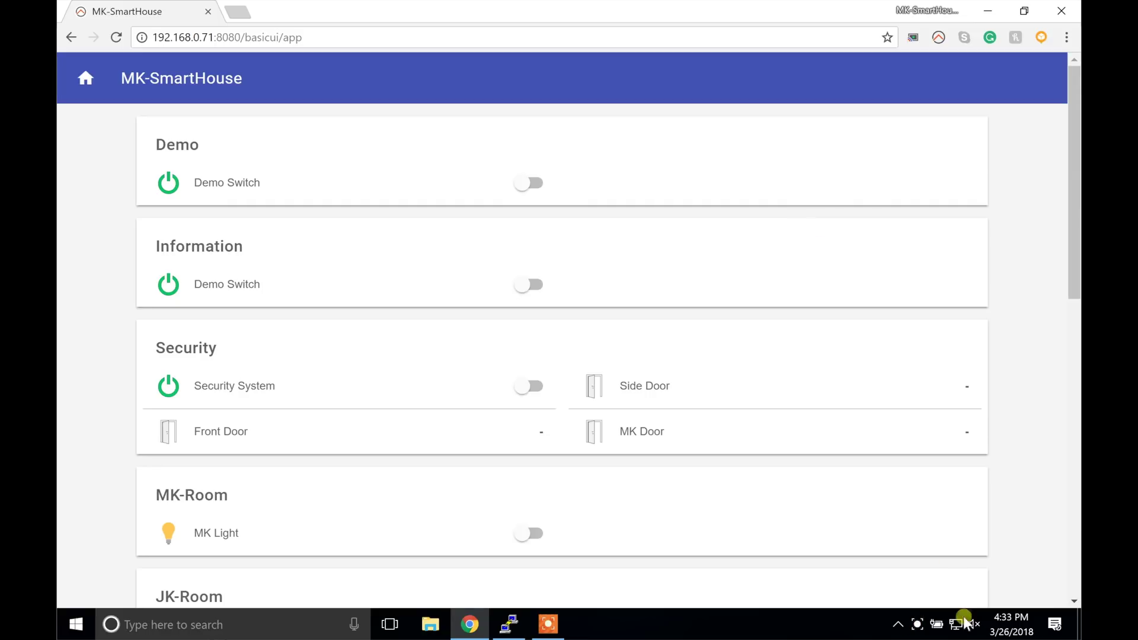
left_click(919, 626)
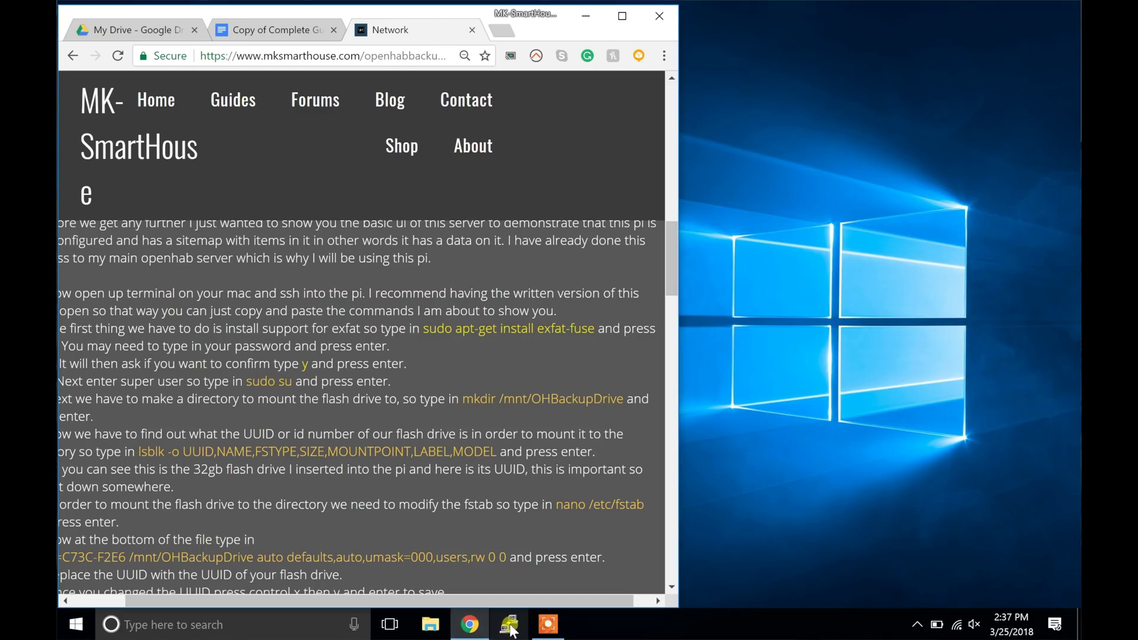
Step: Connect with the saved Home Automation Server PuTTY session to 192.168.0.87 and log in as openhabian
left_click(509, 624)
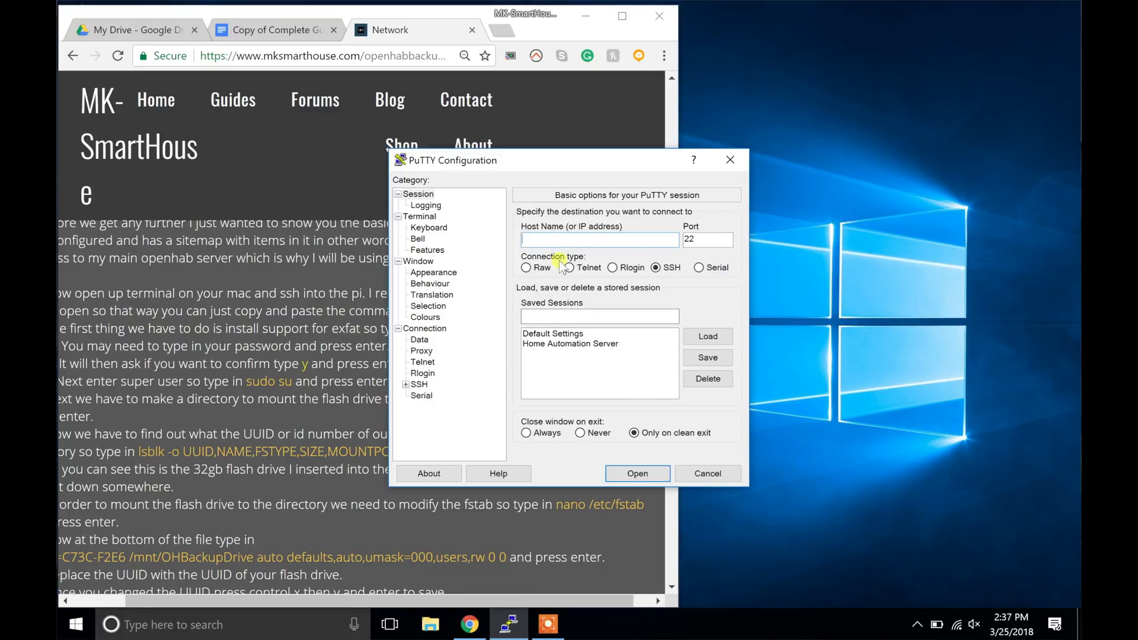
double_click(583, 344)
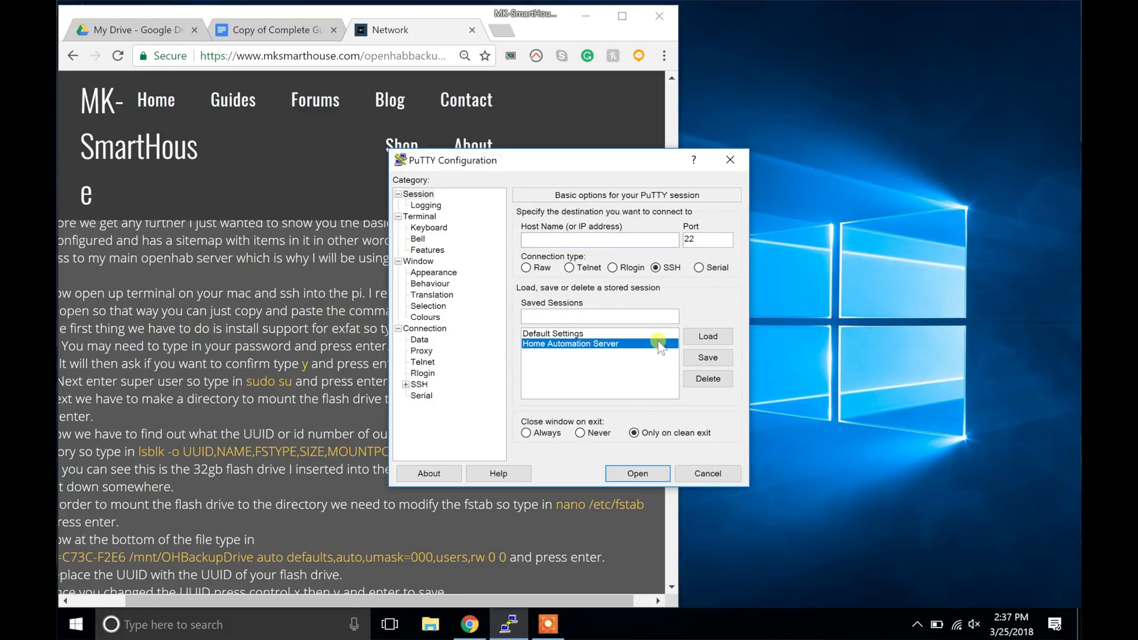
left_click(631, 474)
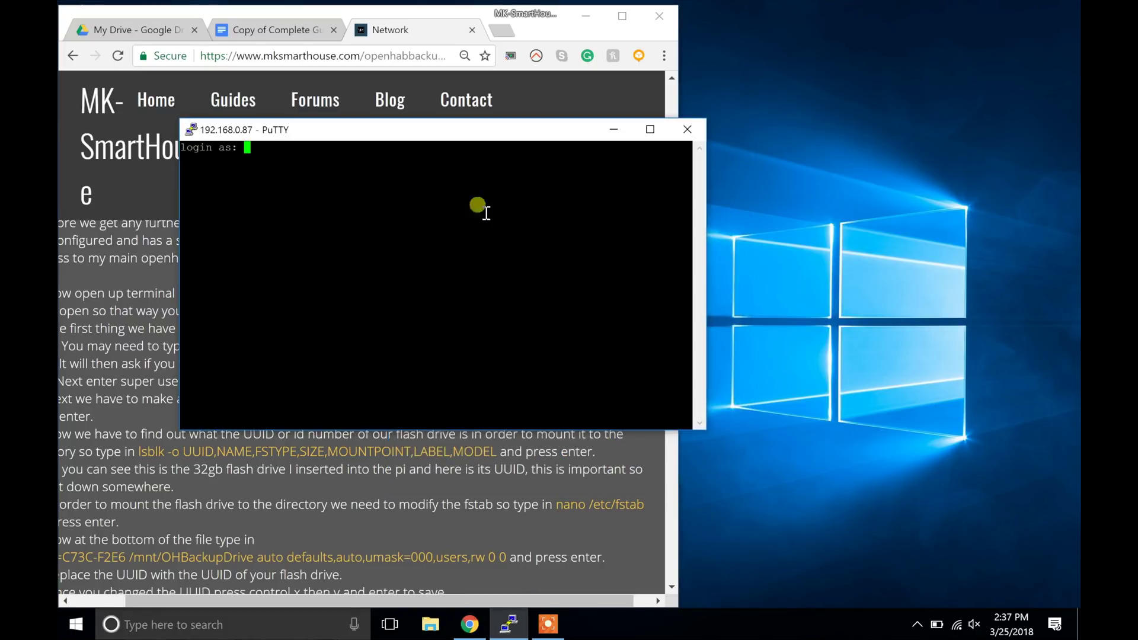
key("super+Right")
type("openhabian")
key("Return")
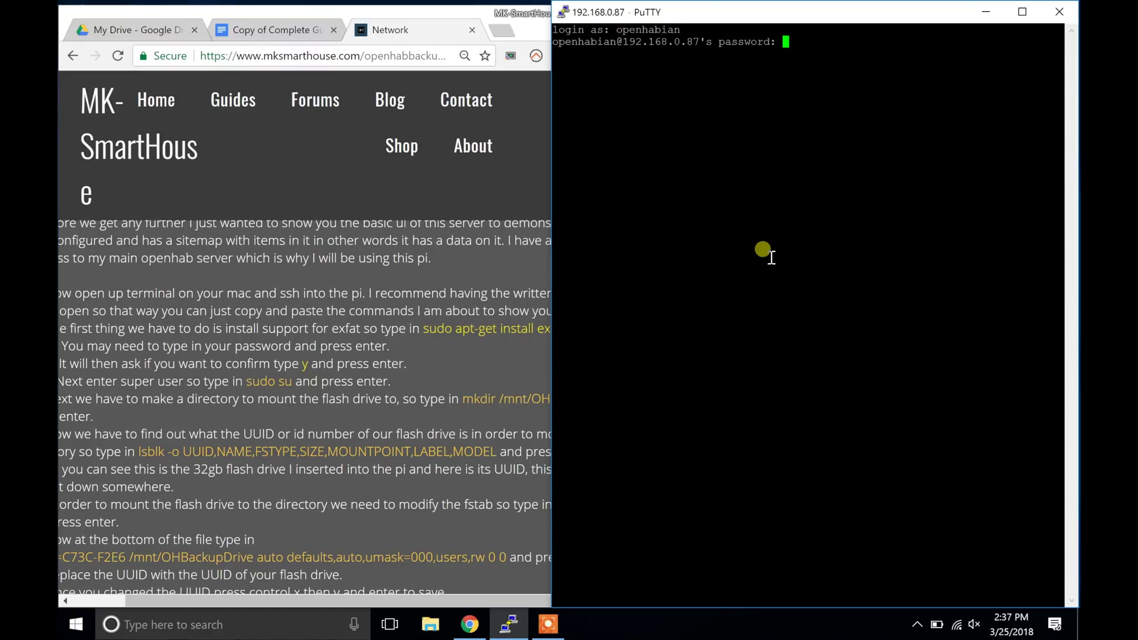
key("Return")
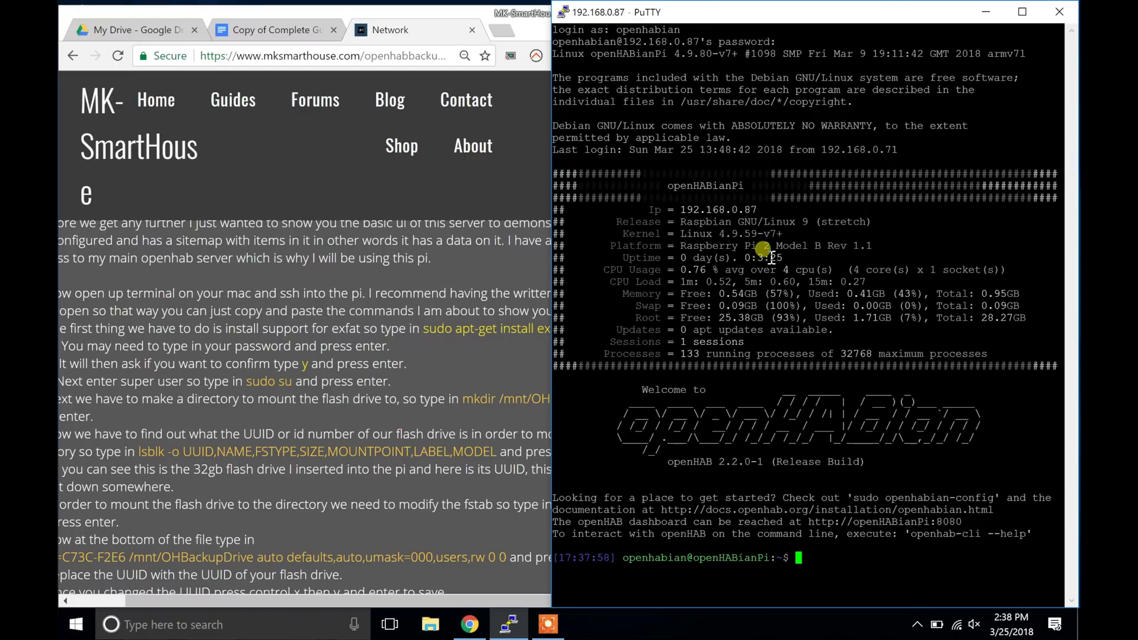
Step: Run 'sudo apt-get install exfat-fuse' from the guide, confirming the sudo password and package install with y
key("Return")
left_click_drag(403, 328, 572, 328)
right_click(496, 327)
left_click(514, 331)
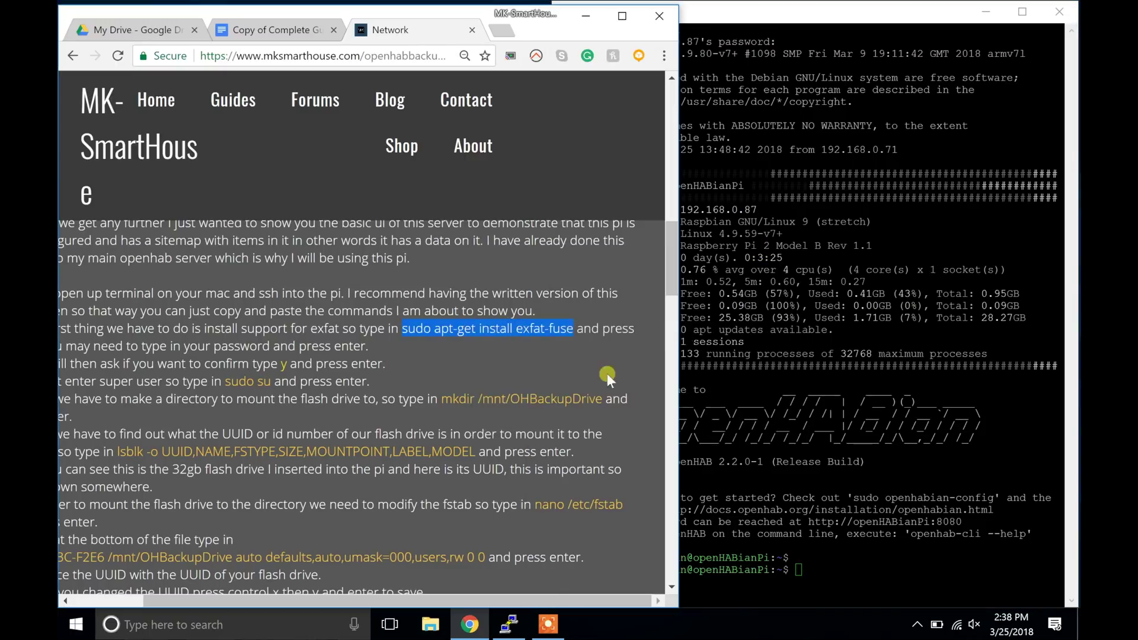
left_click(791, 539)
right_click(799, 563)
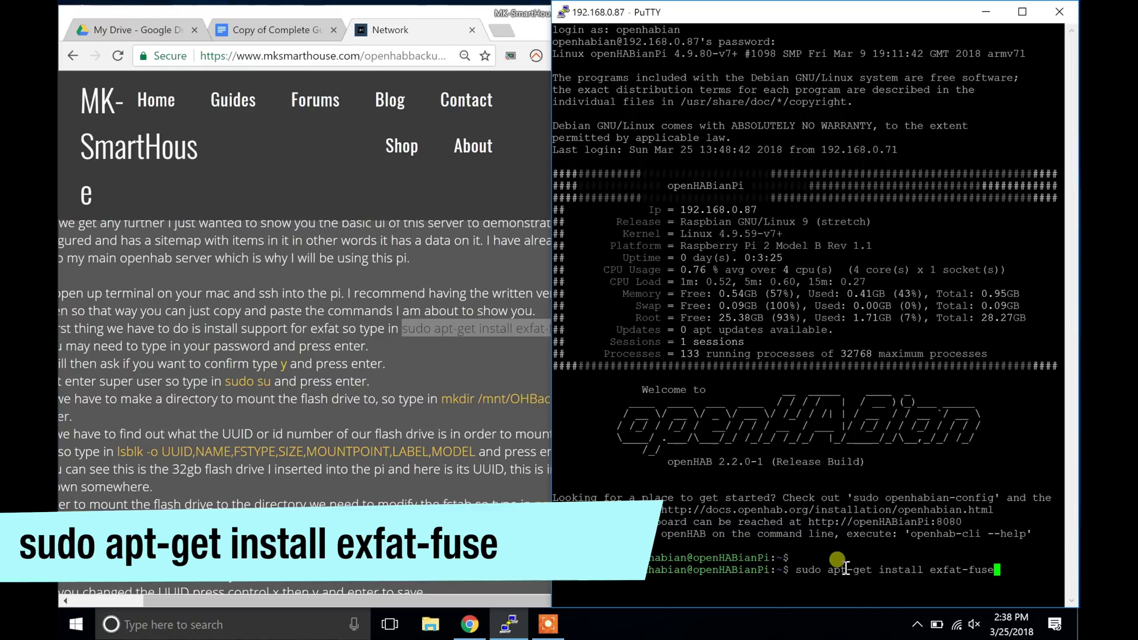
key("Return")
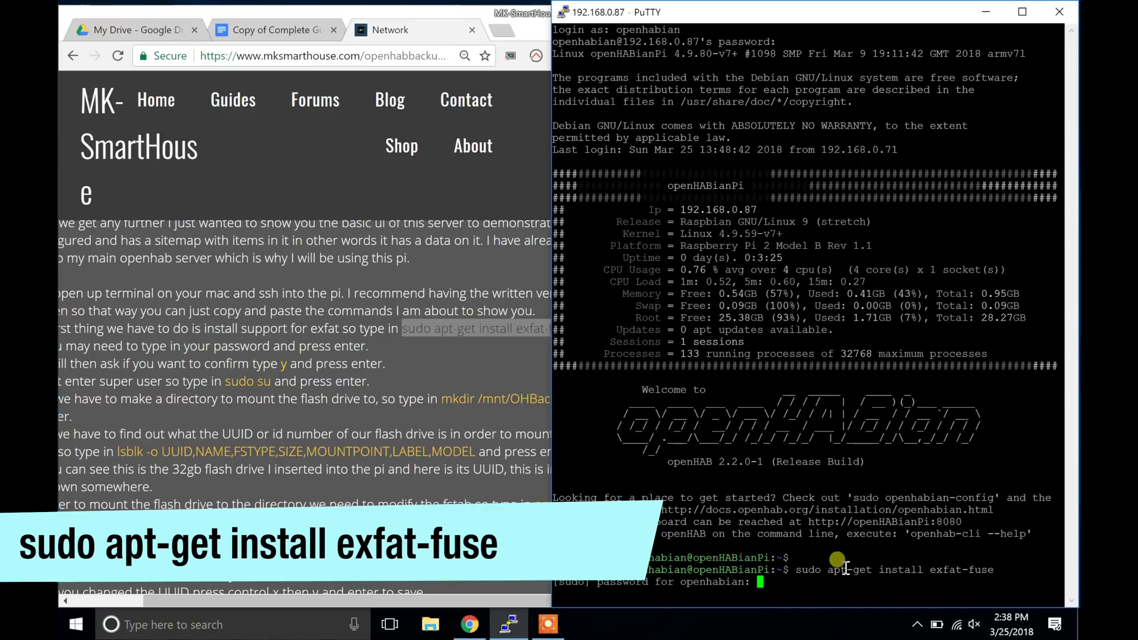
key("Return")
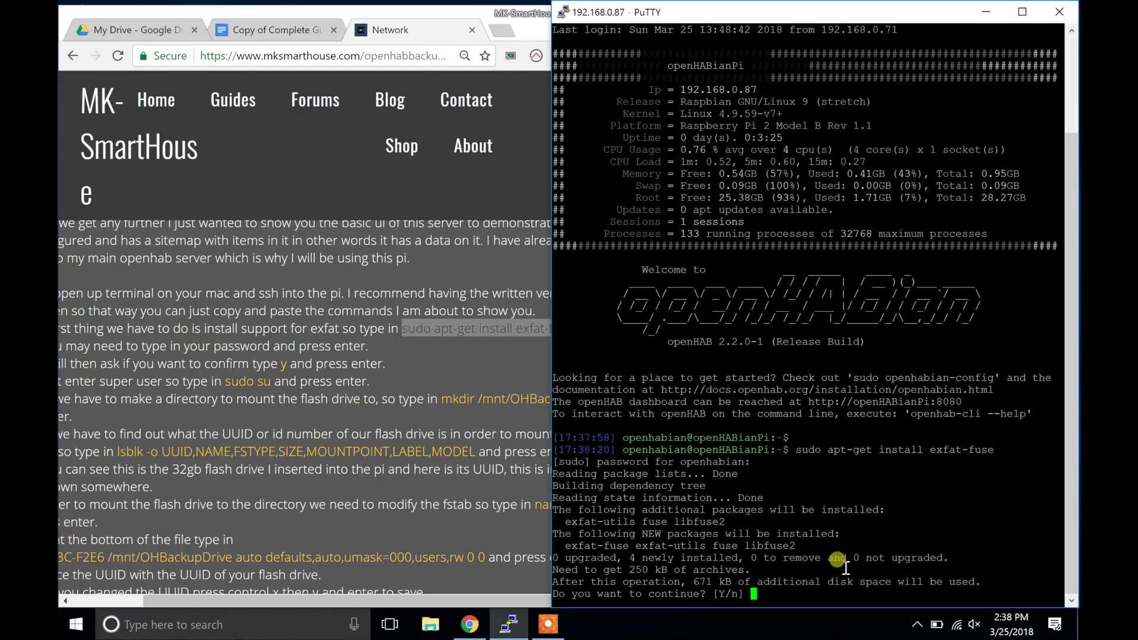
type("y")
key("Return")
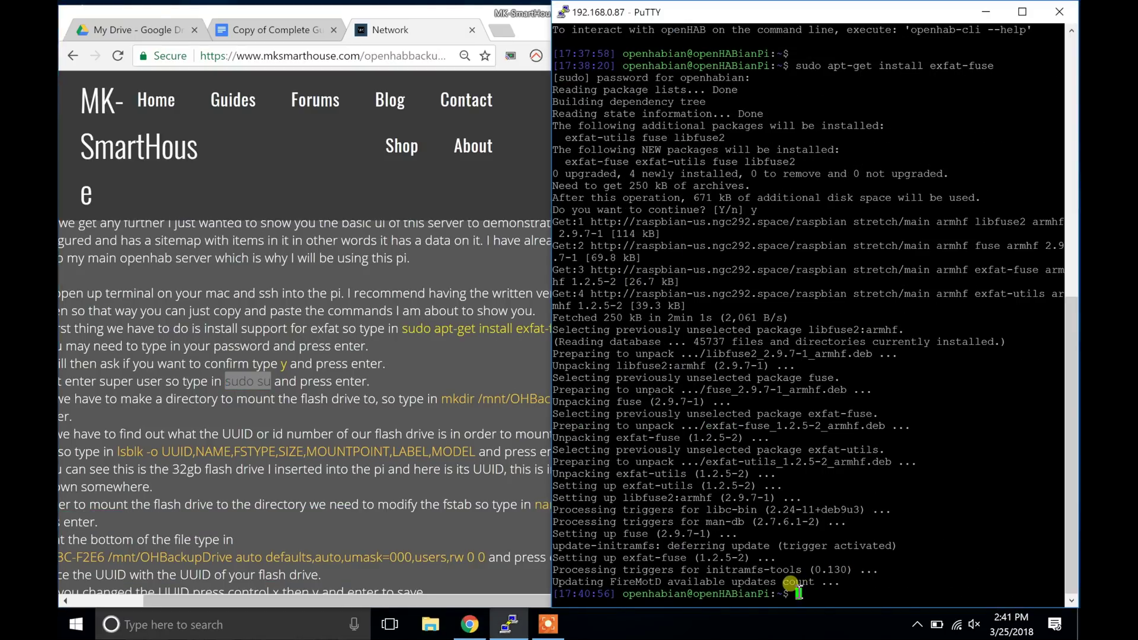
Step: Switch to root with sudo su and create the /mnt/OHBackupDrive folder
right_click(793, 586)
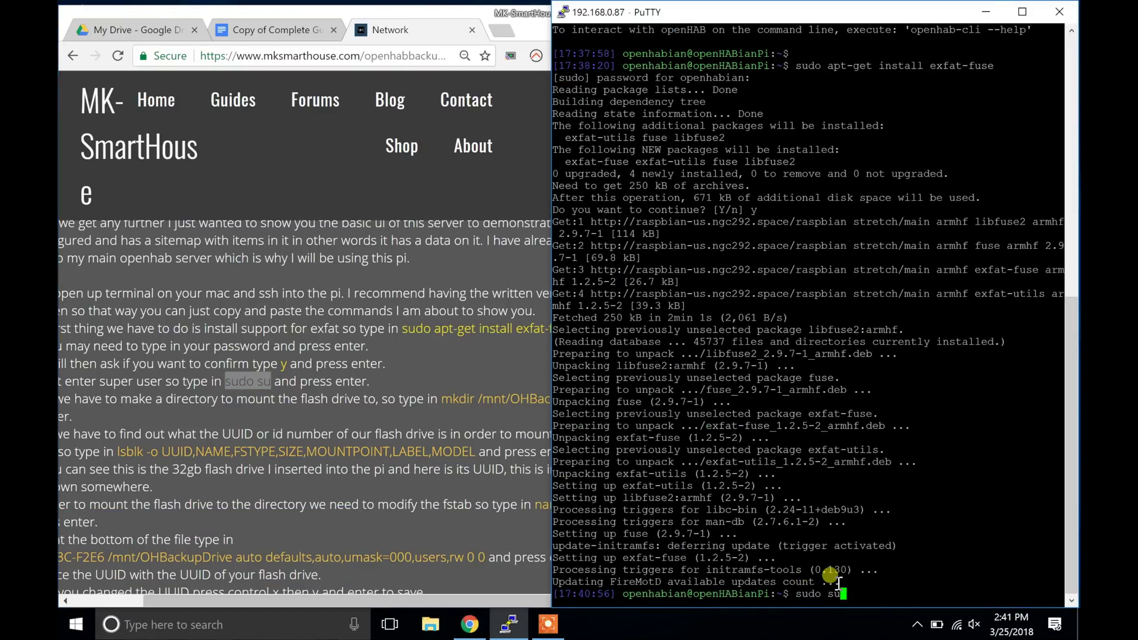
key("Return")
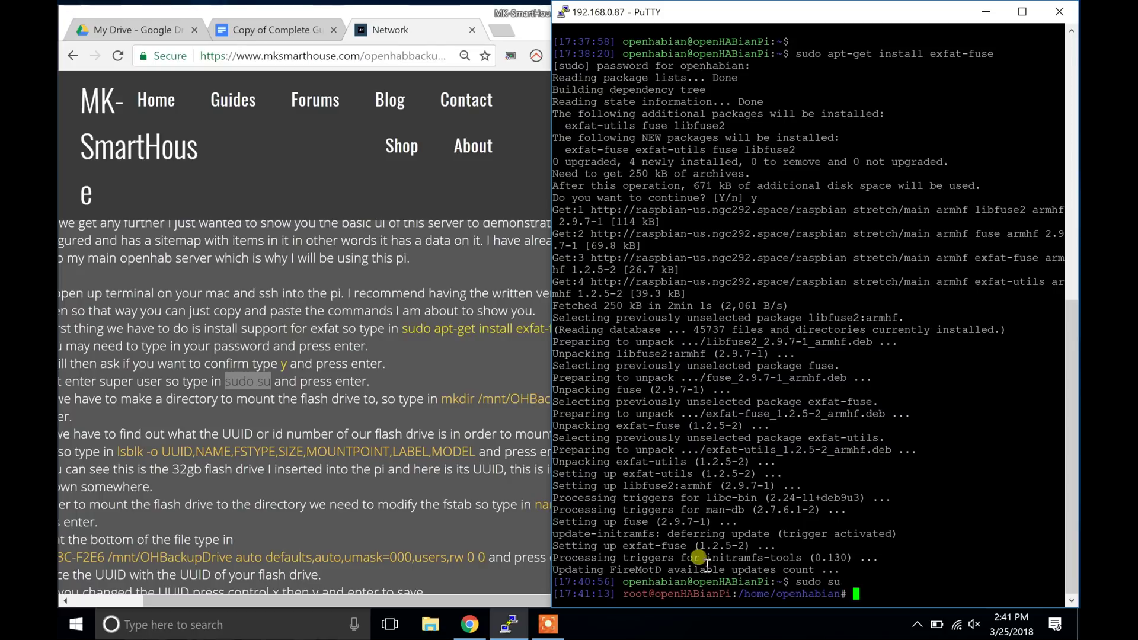
left_click(441, 391)
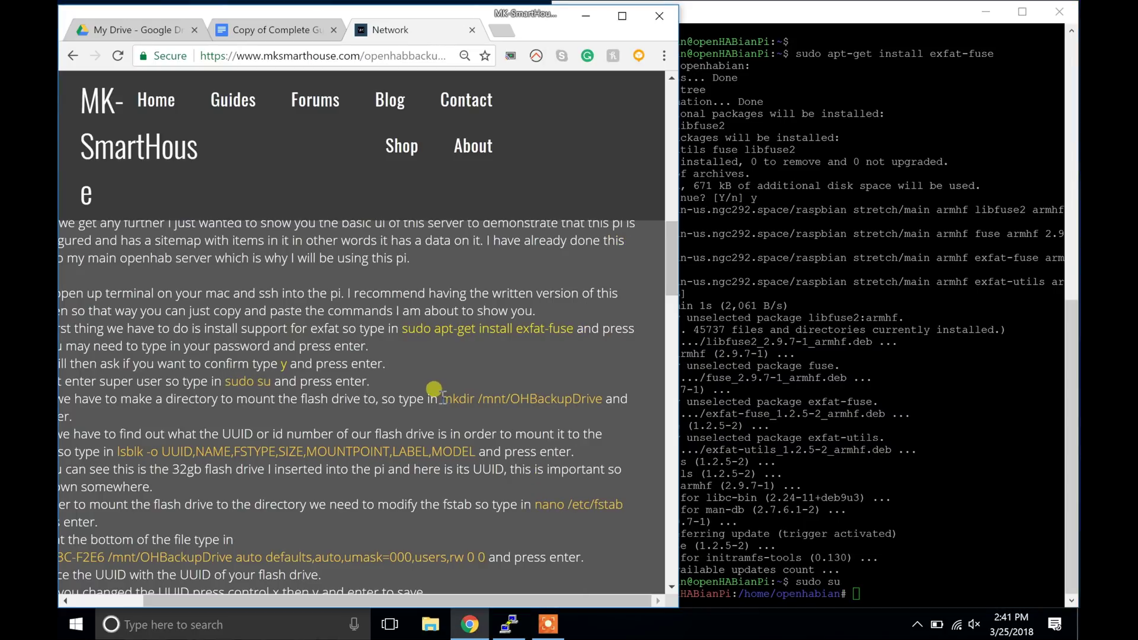
left_click_drag(442, 396, 595, 394)
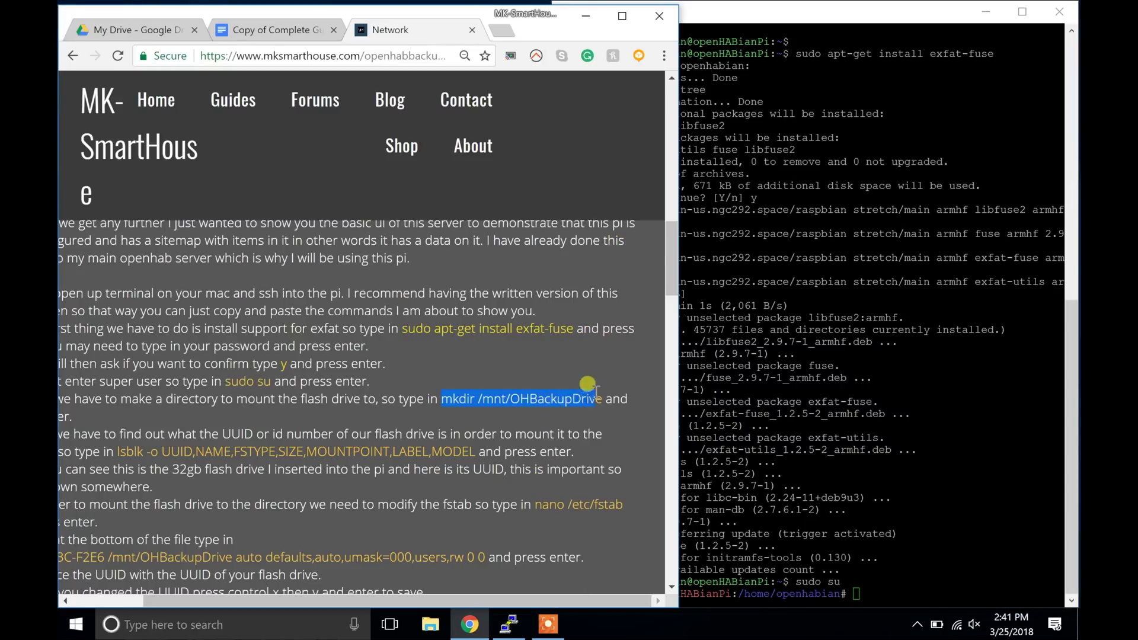
right_click(566, 391)
left_click(622, 409)
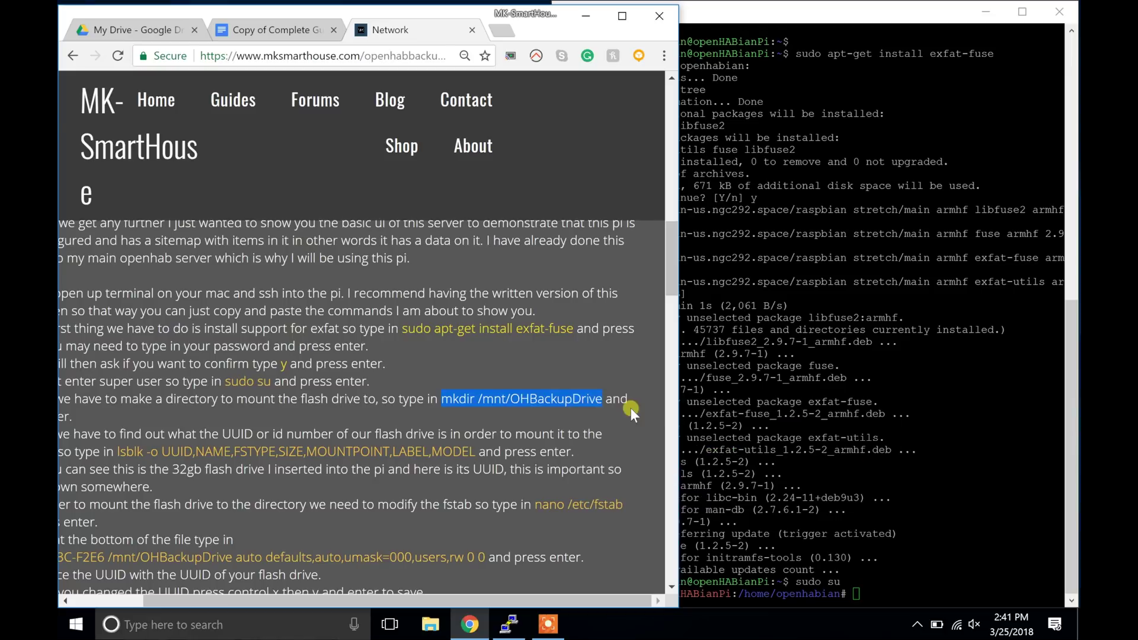
left_click(867, 584)
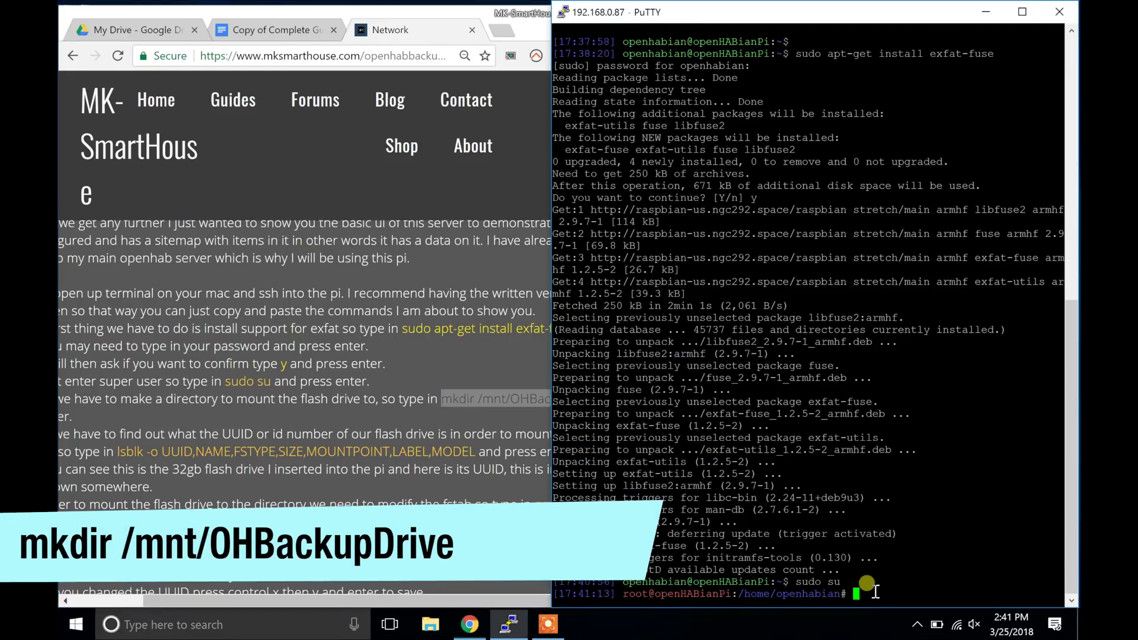
right_click(867, 583)
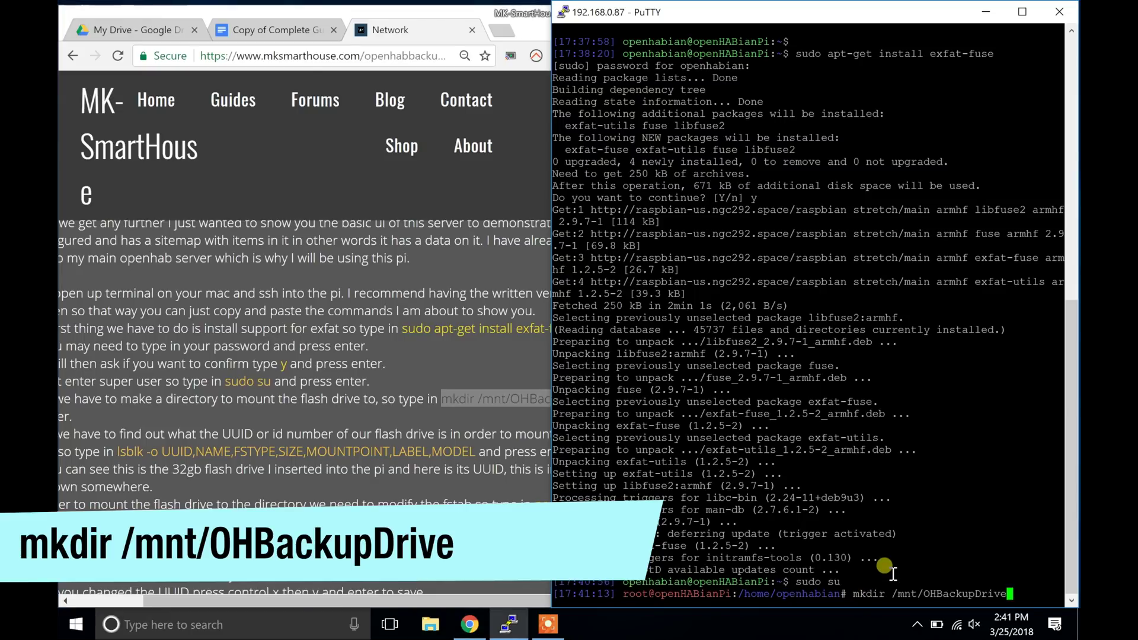
key("Return")
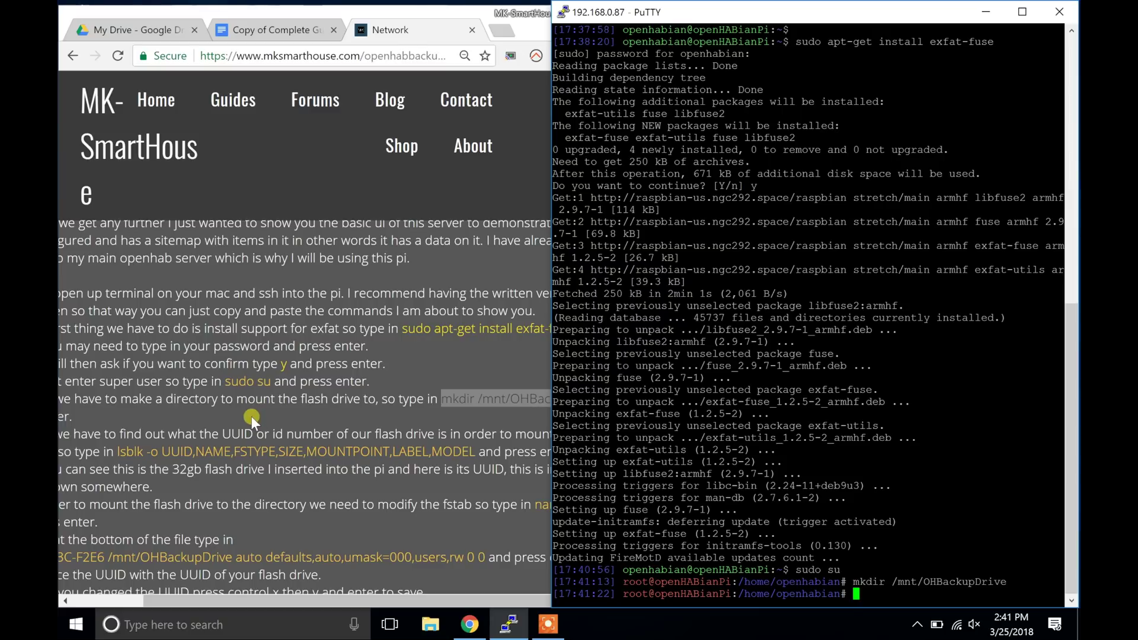
Step: Run the guide's lsblk -o UUID,... command to find the 29.3G exFAT OHBACKUP partition, and stage nano /etc/fstab
left_click(226, 422)
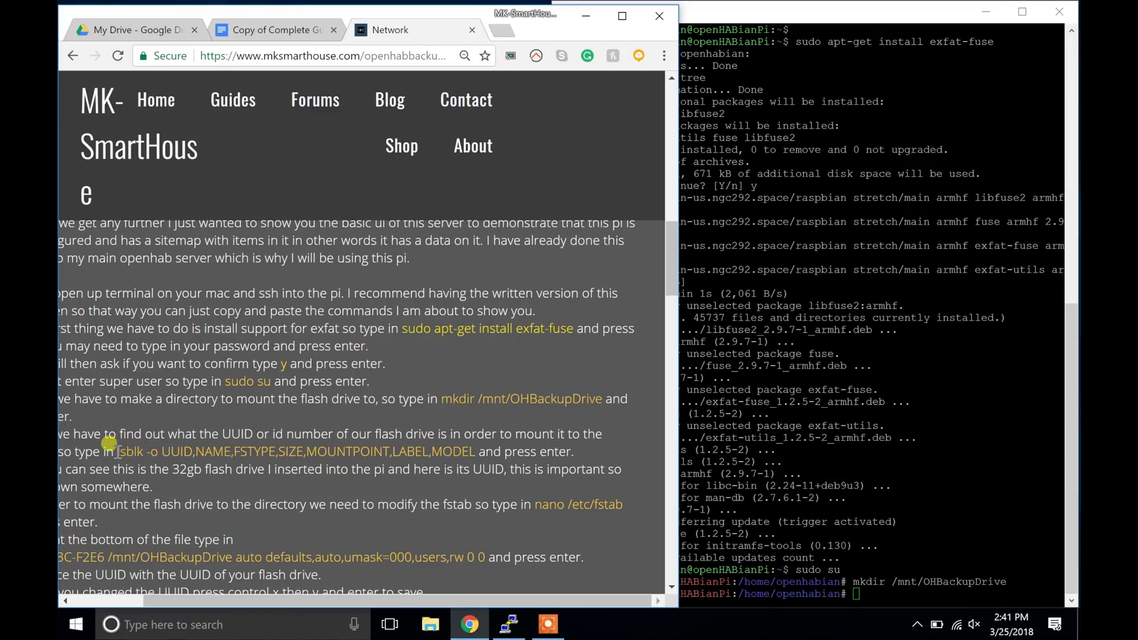
left_click_drag(118, 452, 474, 450)
right_click(482, 457)
left_click(495, 458)
left_click(882, 593)
right_click(882, 594)
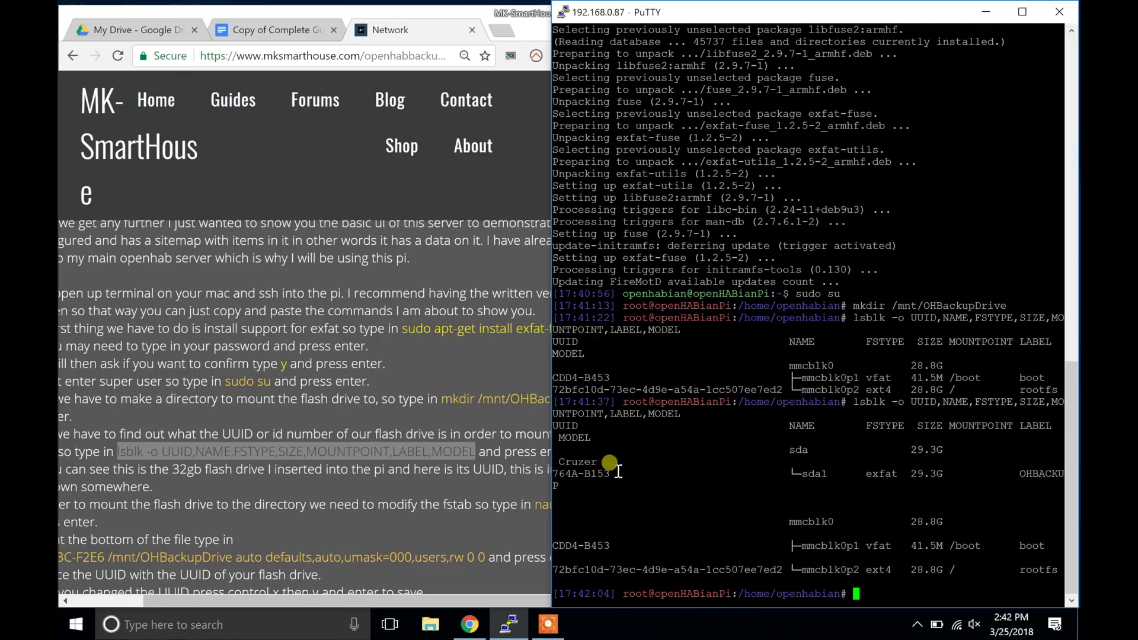
right_click(611, 474)
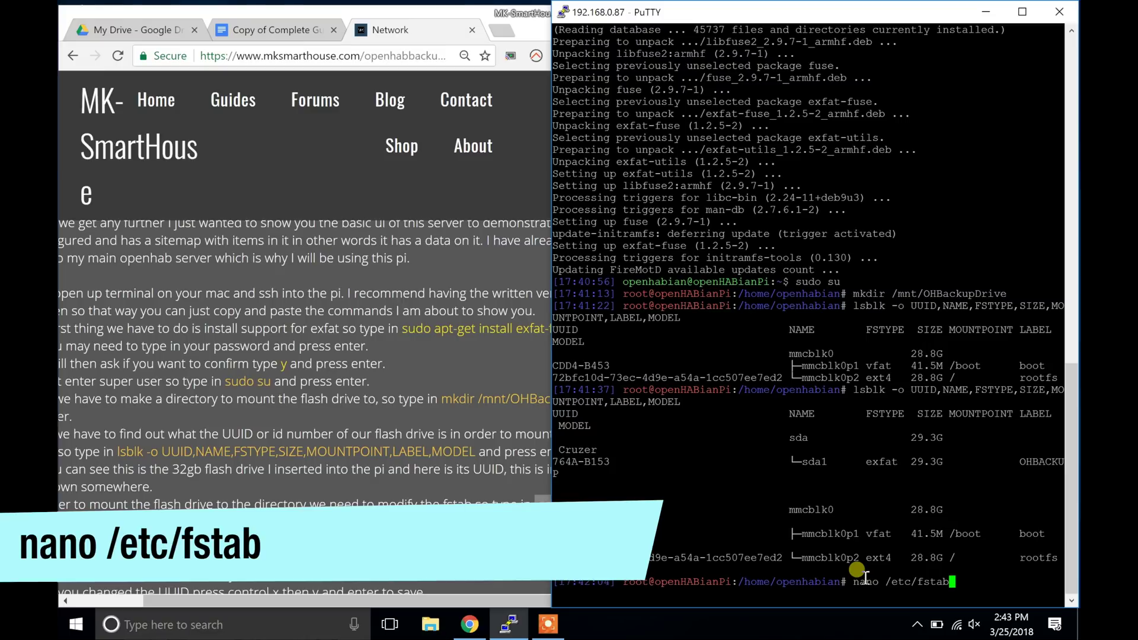
Step: Append the guide's mount line to /etc/fstab with UUID 764A-B153 for /mnt/OHBackupDrive, then save and exit nano
key("Return")
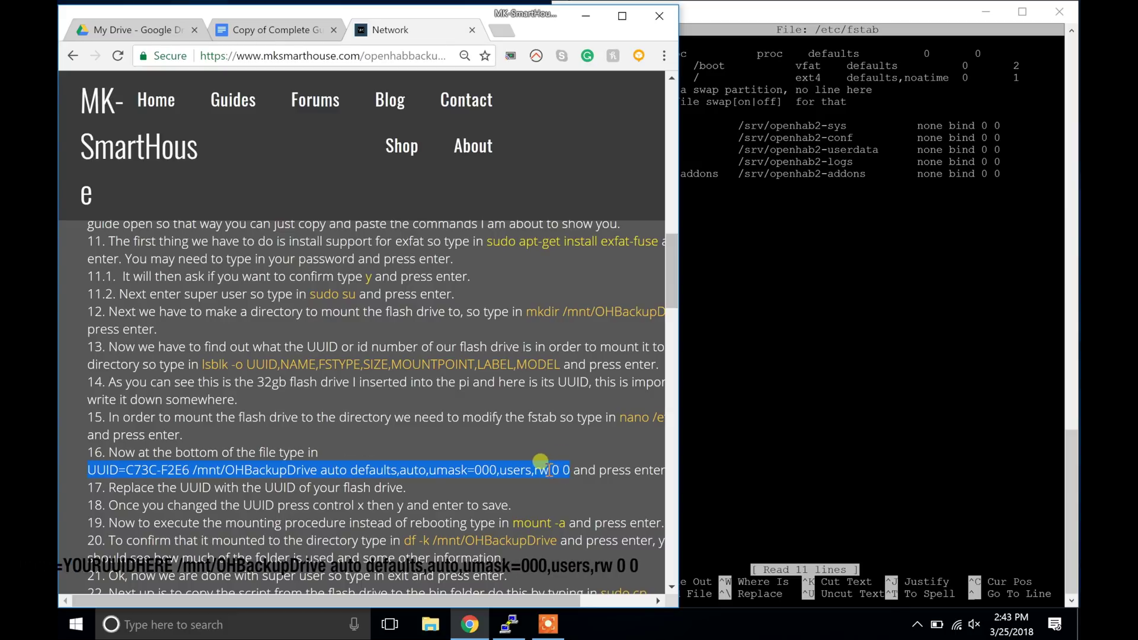
right_click(552, 471)
left_click(570, 481)
left_click(705, 343)
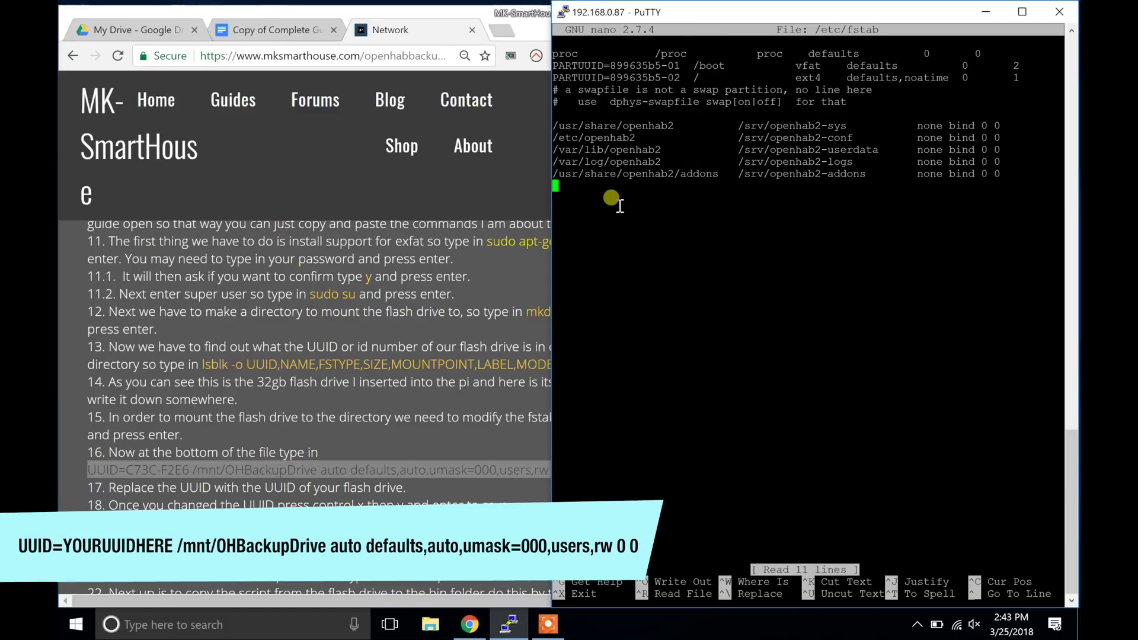
right_click(583, 188)
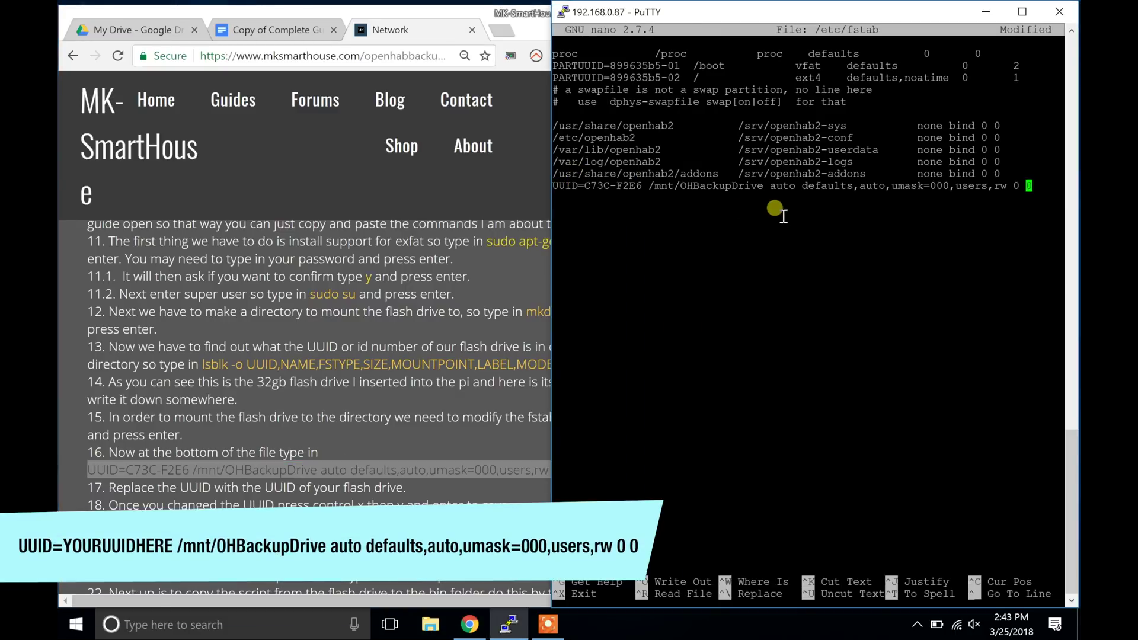
key("Home")
key("Right")
key("Right")
key("Right")
key("Right")
key("Right")
key("Right")
key("Right")
key("Right")
key("Right")
key("Right")
key("Right")
key("Right")
key("Right")
key("Right")
key("BackSpace")
key("BackSpace")
key("BackSpace")
key("BackSpace")
key("BackSpace")
key("BackSpace")
key("BackSpace")
key("BackSpace")
key("BackSpace")
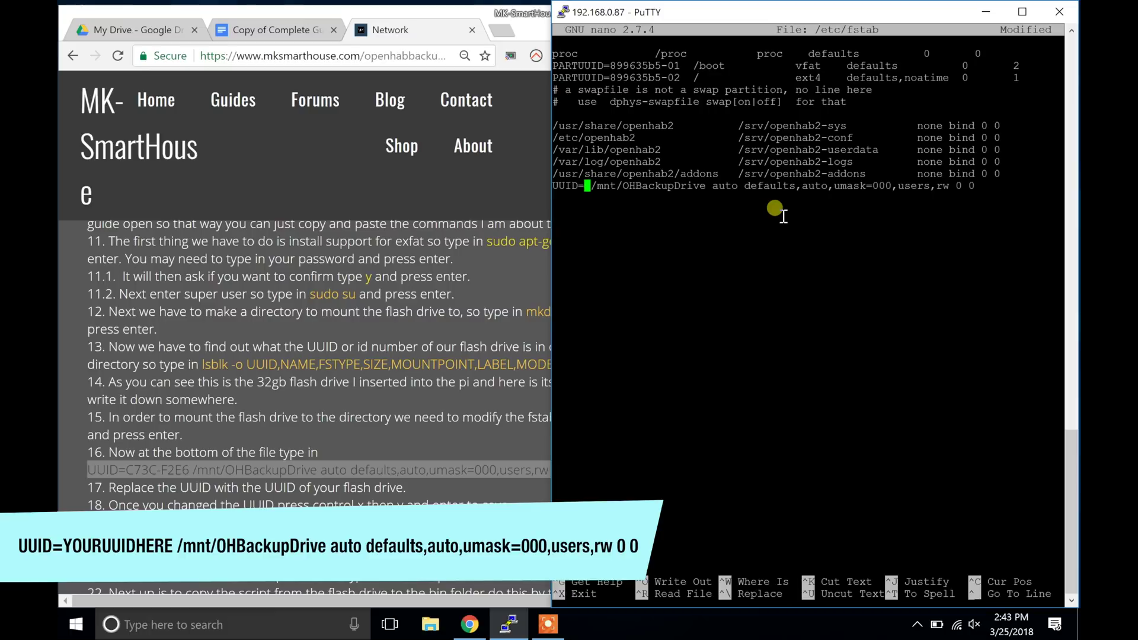
type("764")
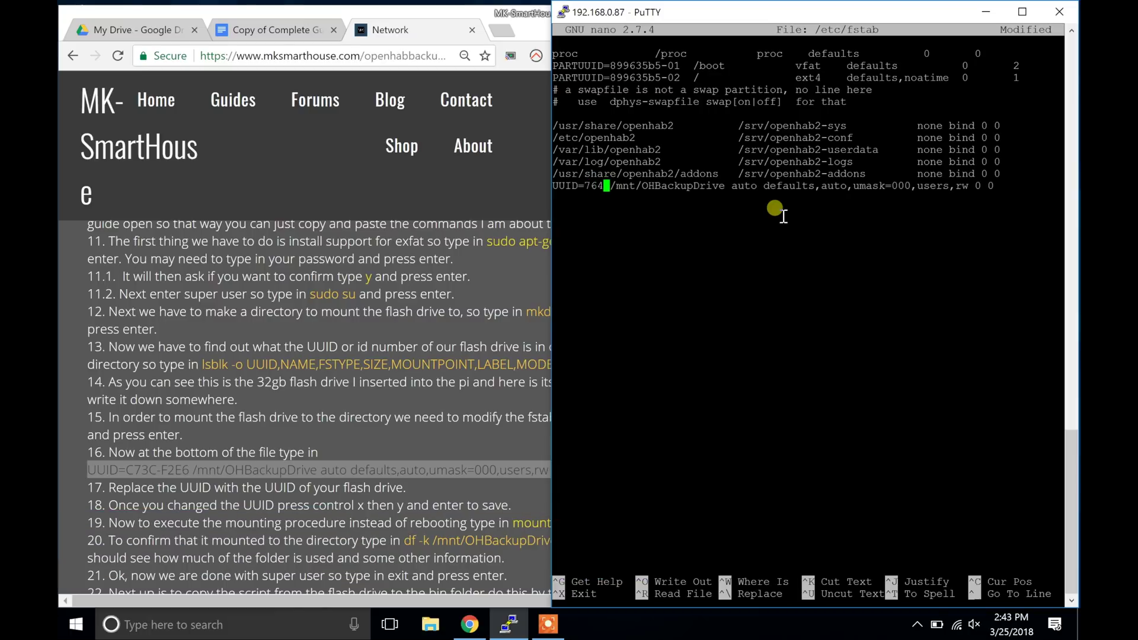
type("A-B153")
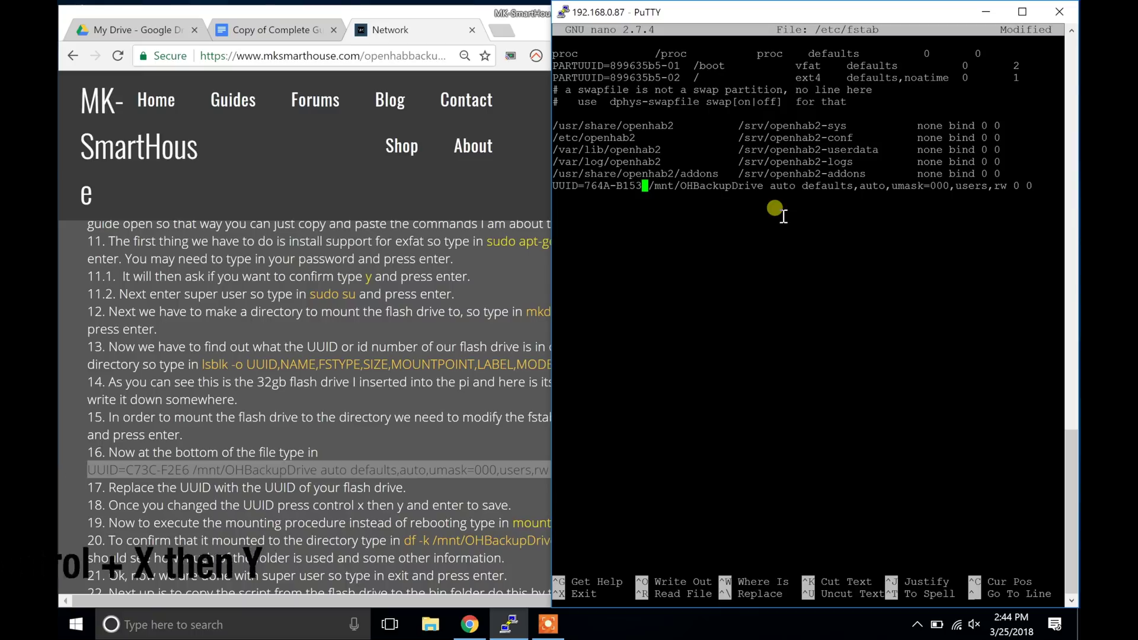
key("ctrl+x")
key("y")
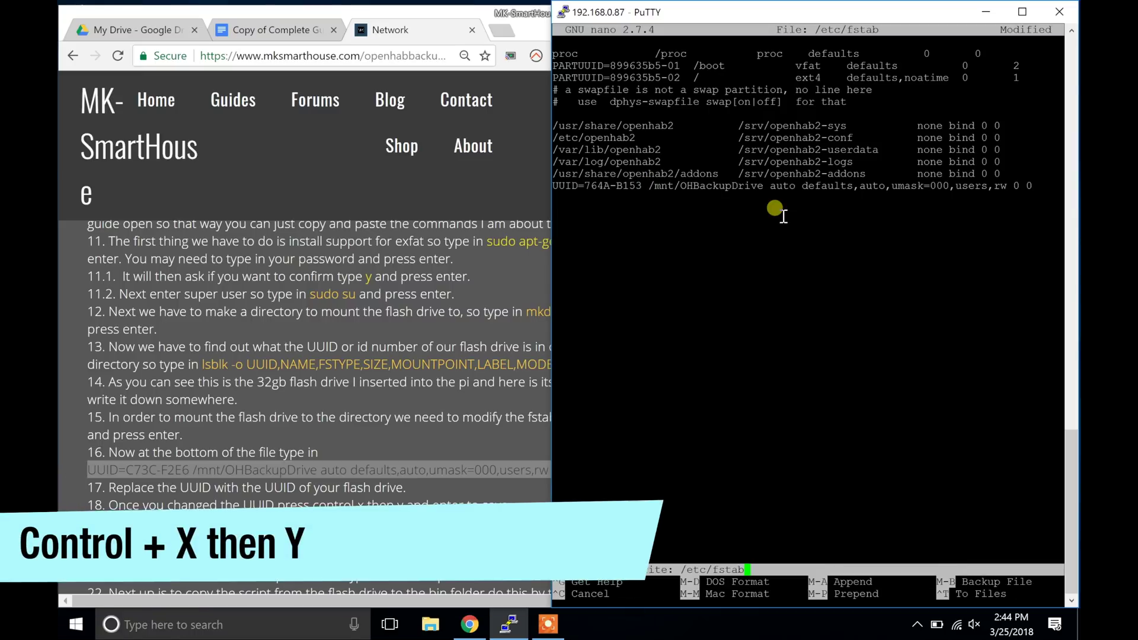
key("Return")
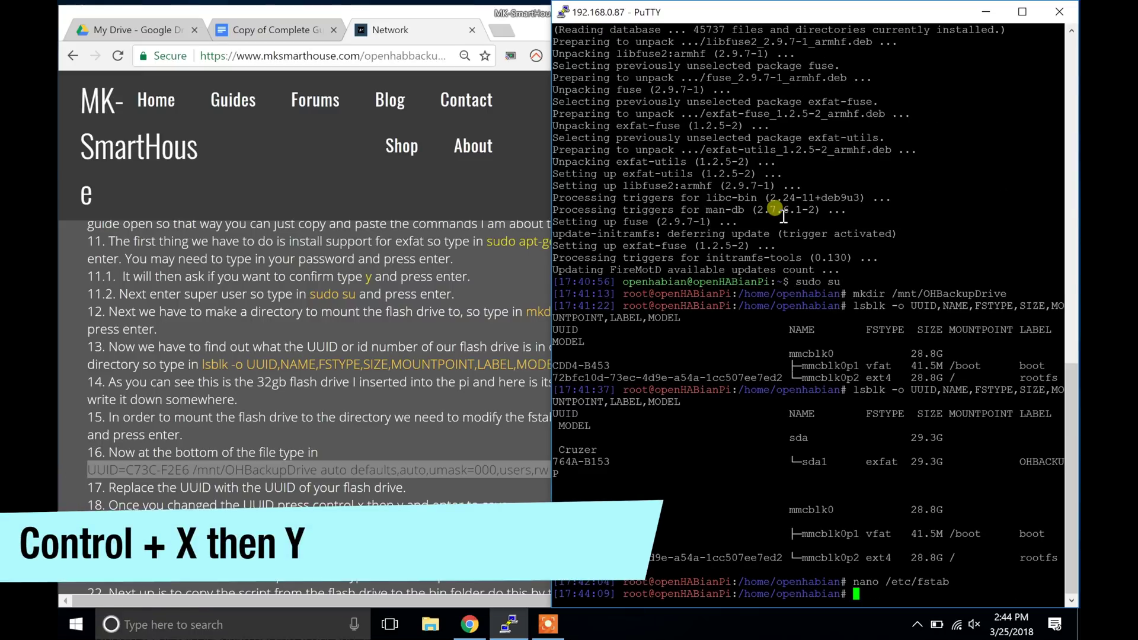
Step: Run mount -a, confirm with df -k that /dev/sda1 is at /mnt/OHBackupDrive (1% used), then exit root
scroll(472, 433, "right", 3)
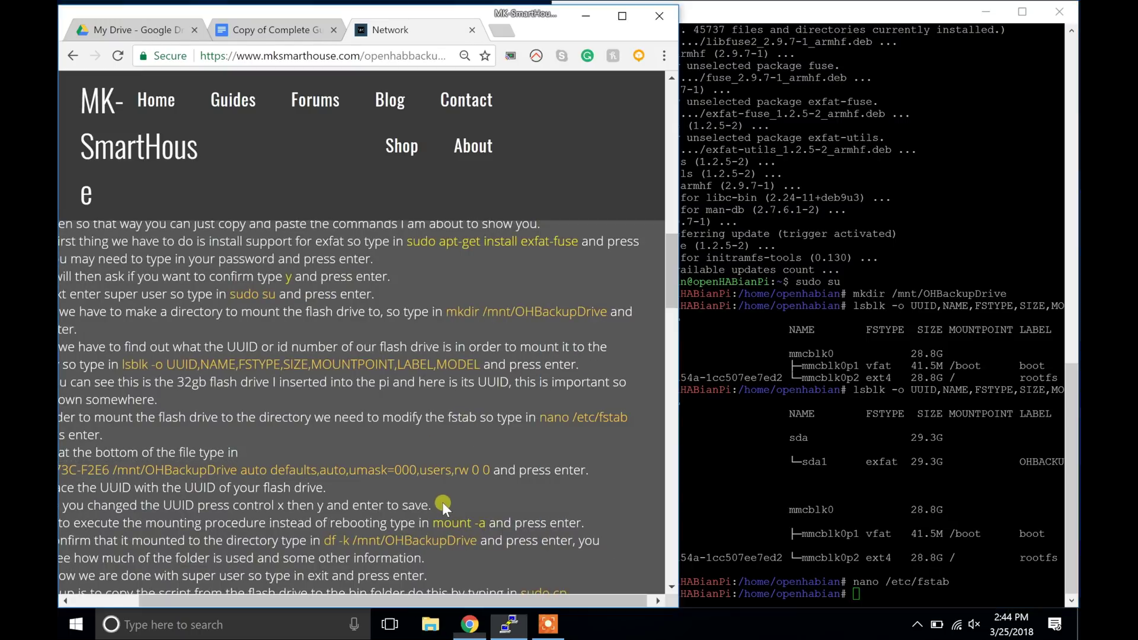
left_click_drag(434, 522, 485, 523)
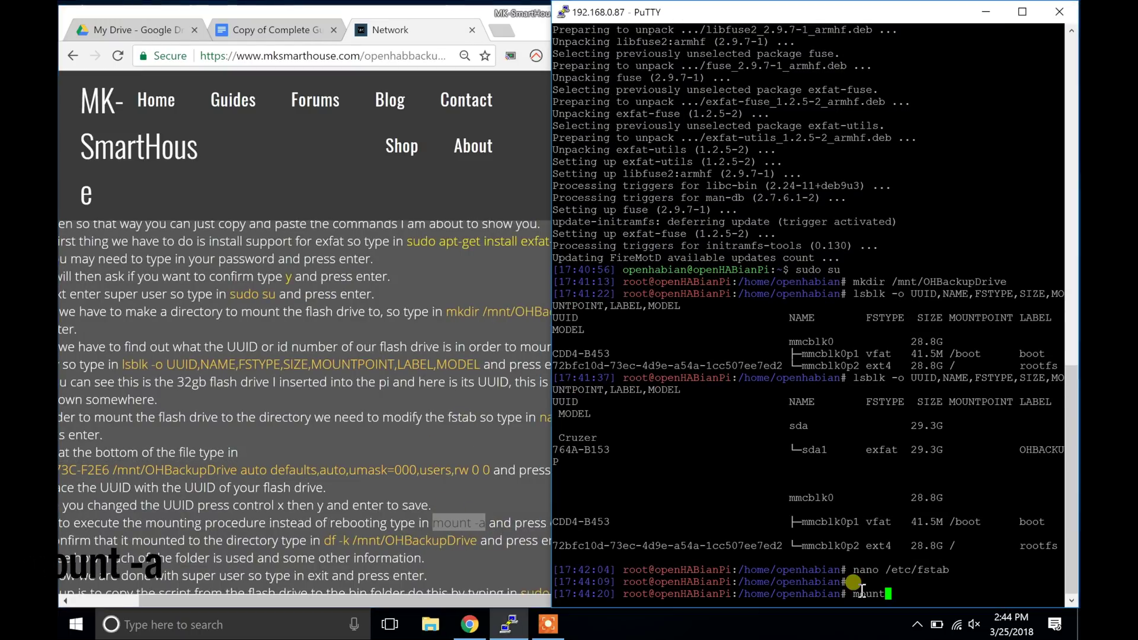
type("-a")
key("Return")
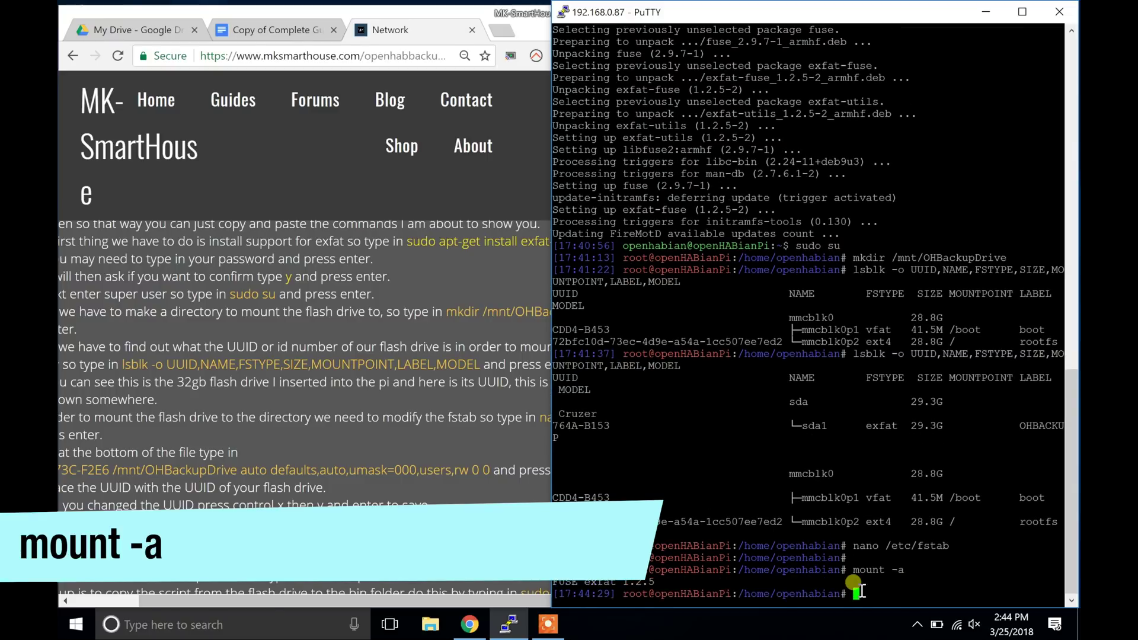
scroll(380, 527, "right", 1)
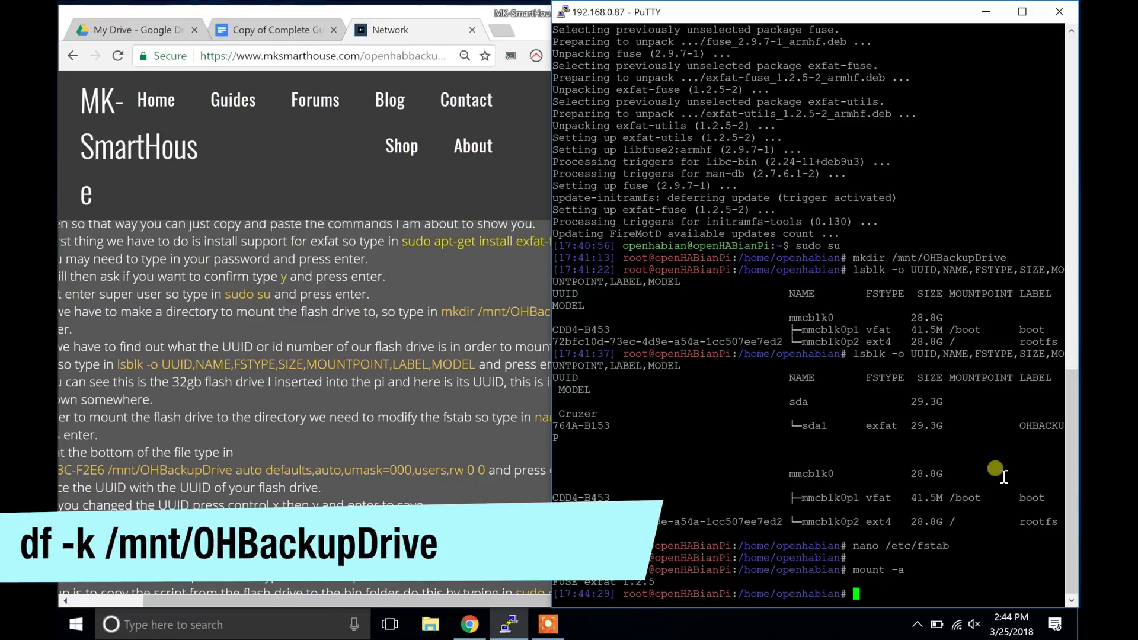
right_click(870, 573)
key("Return")
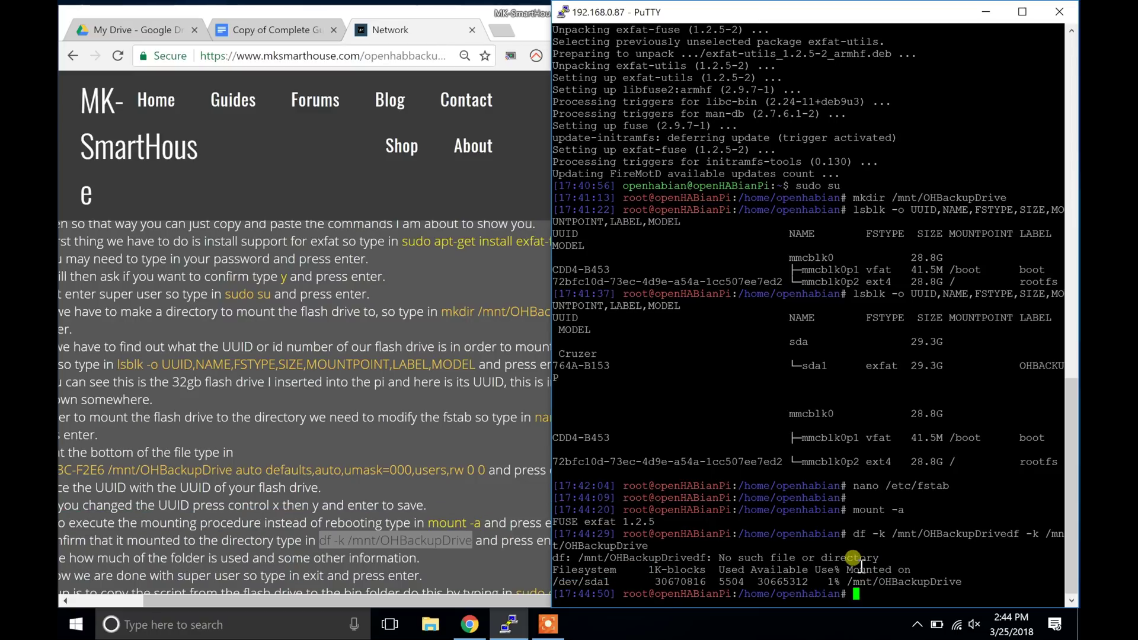
type("exit")
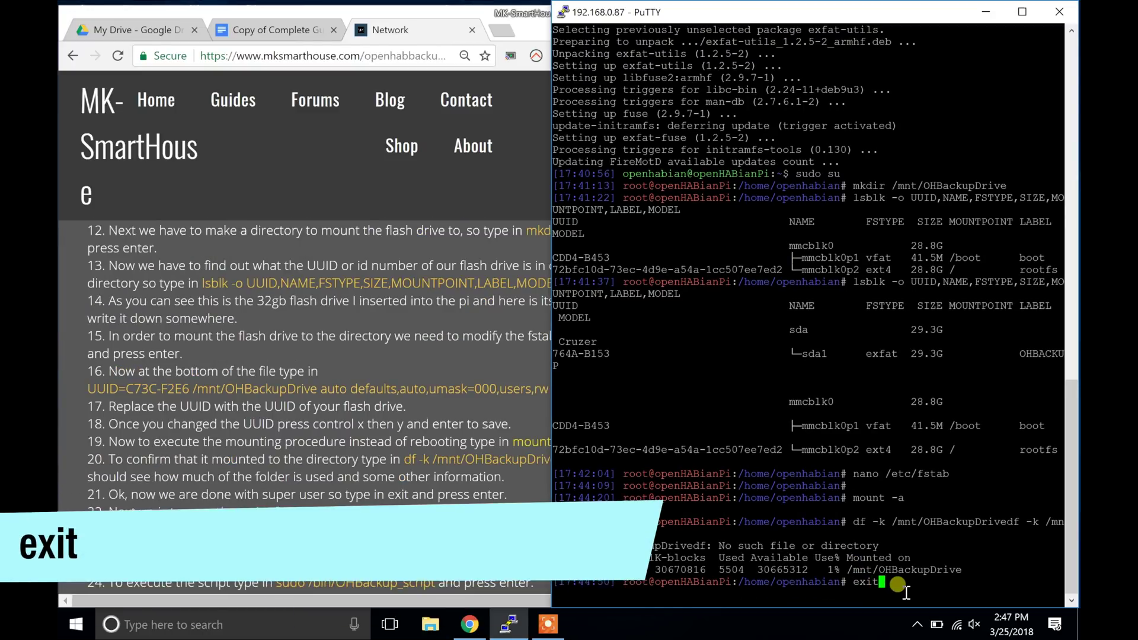
key("Return")
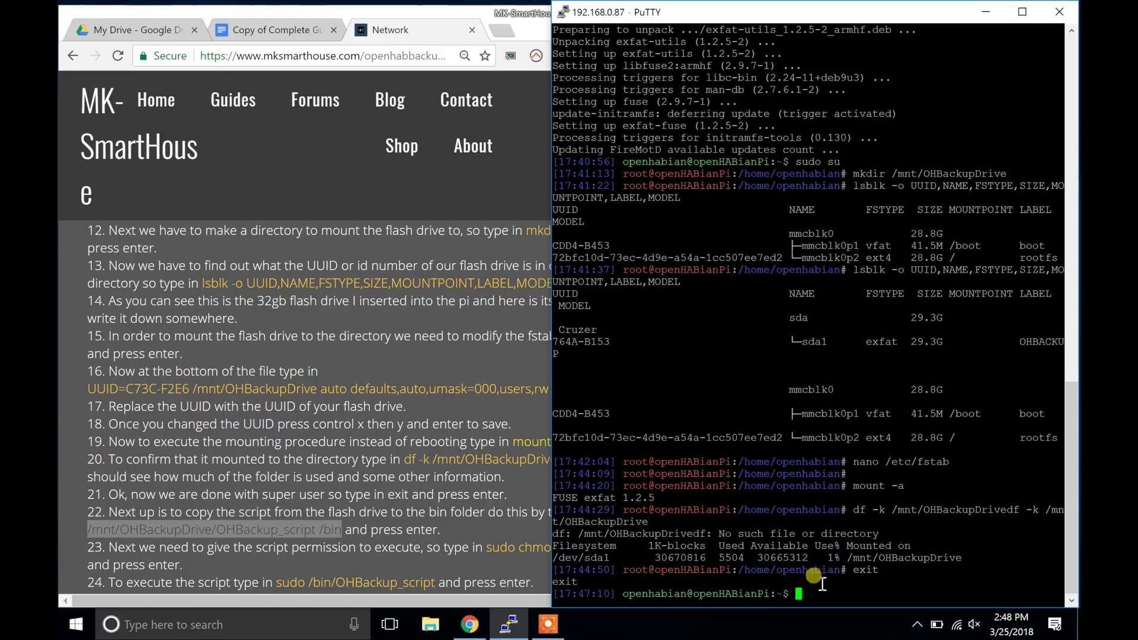
Step: Copy OHBackup_script from the flash drive into /bin with the guide's sudo cp command
key("Return")
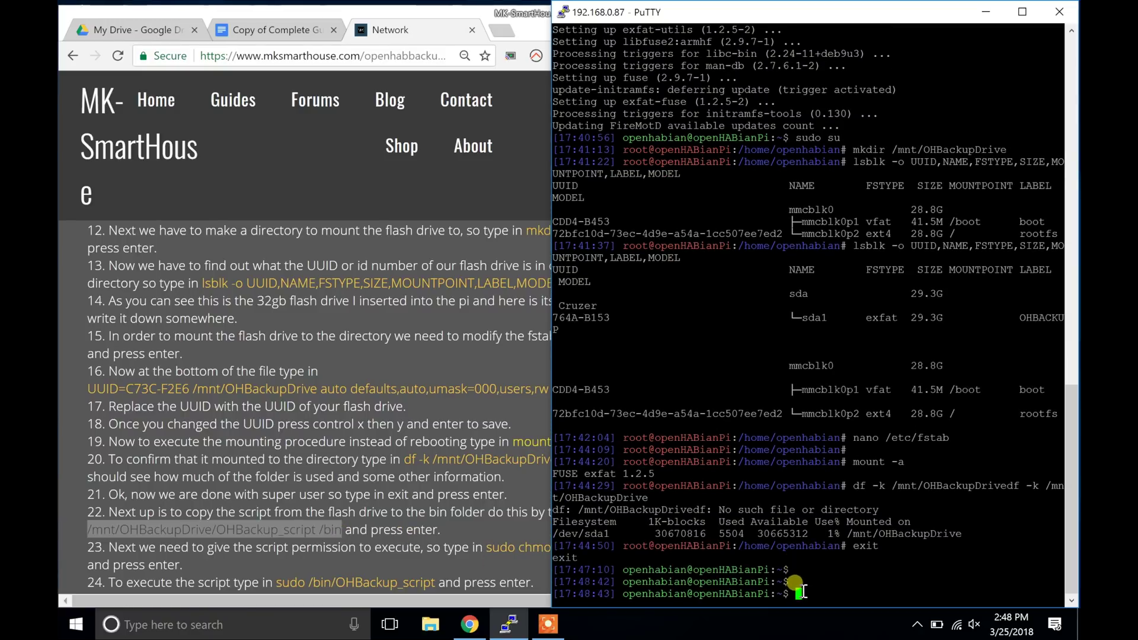
right_click(303, 529)
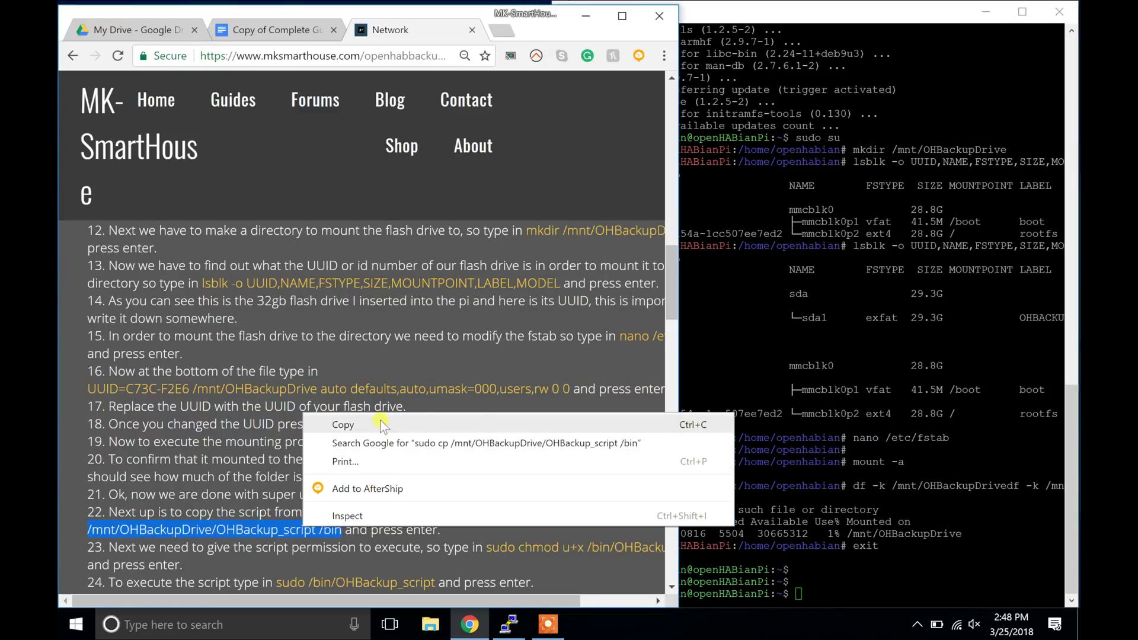
left_click(343, 424)
left_click(809, 592)
scroll(808, 593, "up", 8)
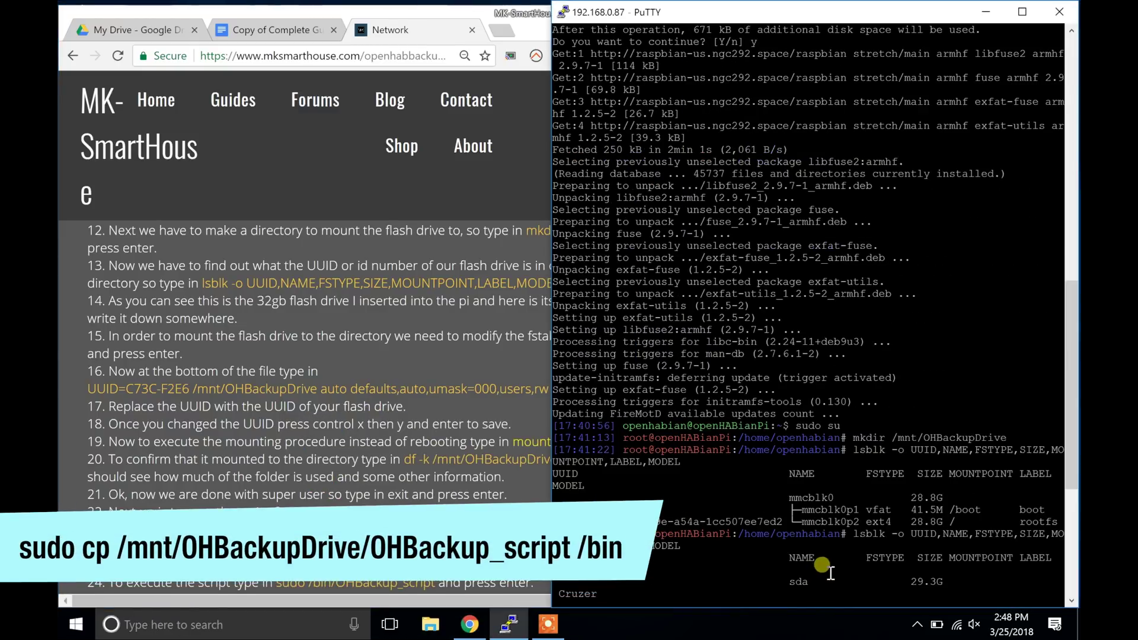
scroll(816, 584, "up", 15)
scroll(816, 568, "down", 20)
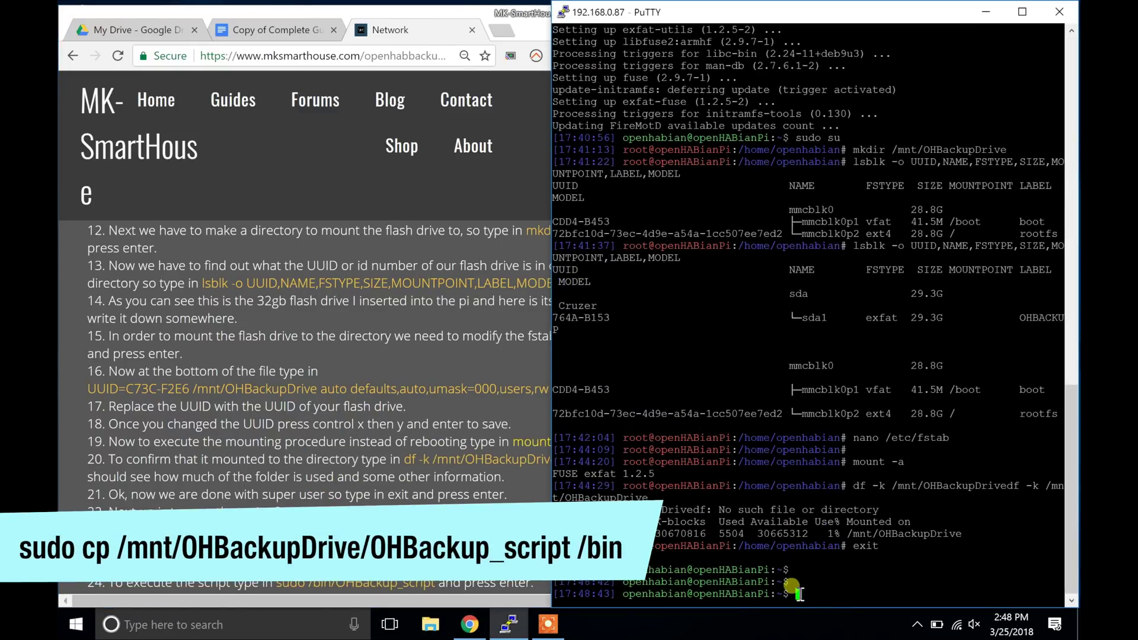
right_click(801, 584)
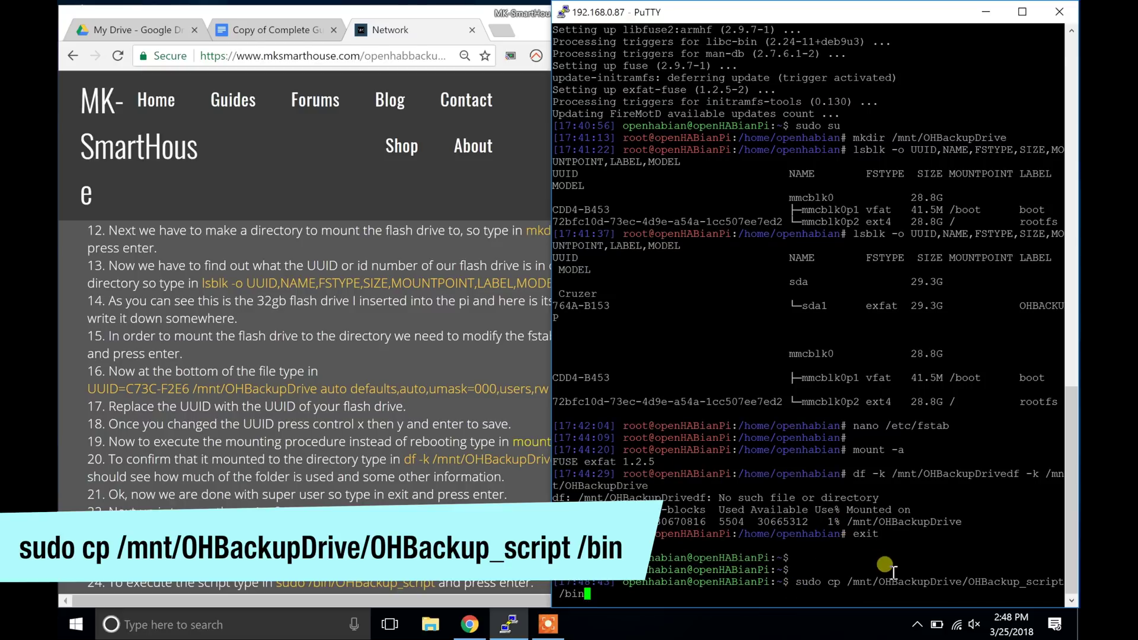
key("Return")
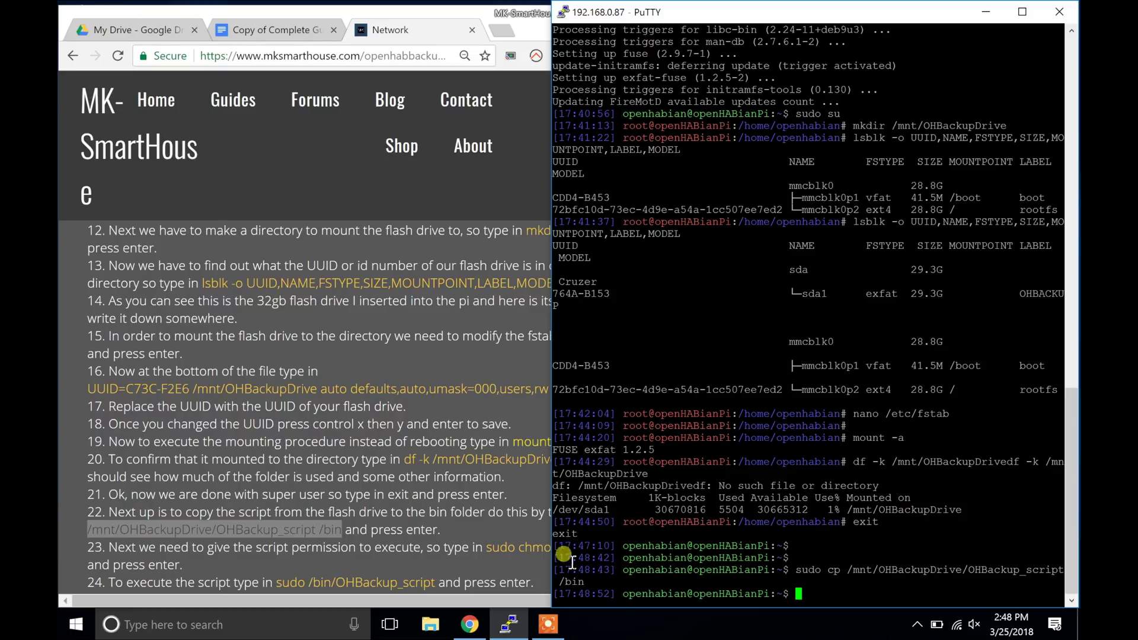
Step: Make the script executable with sudo chmod u+x /bin/OHBackup_script
left_click_drag(551, 560, 487, 557)
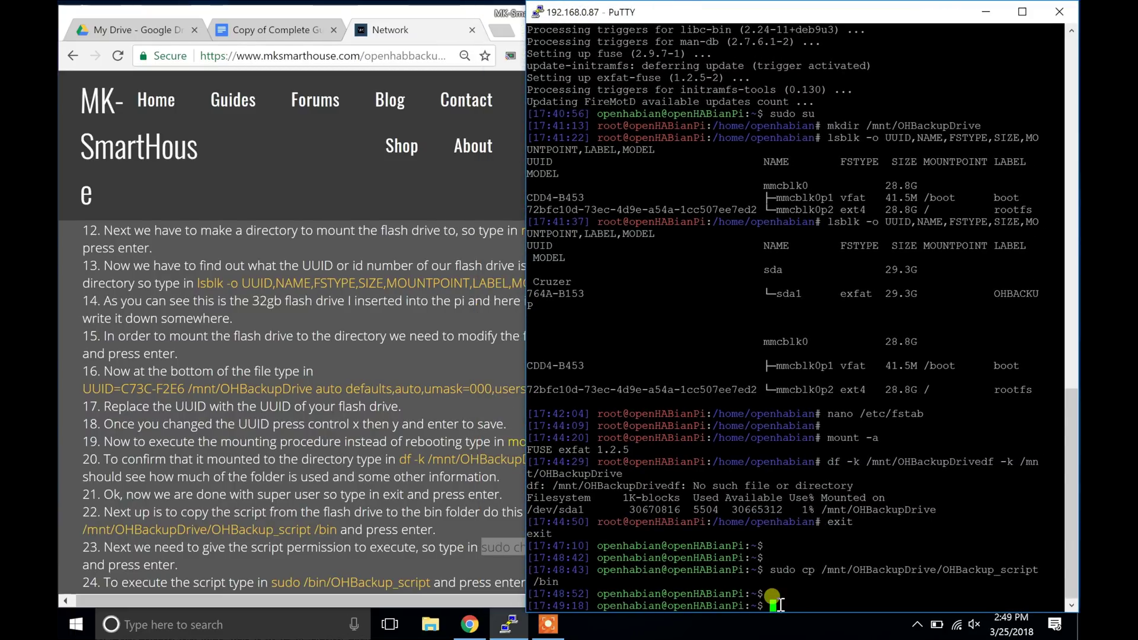
right_click(489, 546)
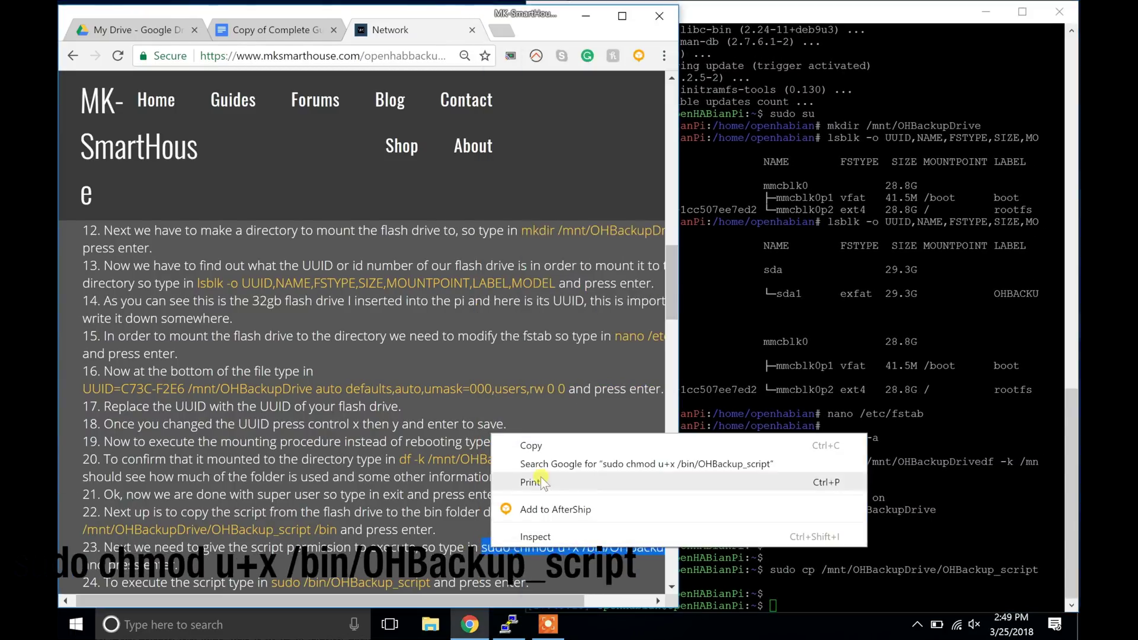
left_click(536, 444)
left_click(782, 592)
right_click(782, 592)
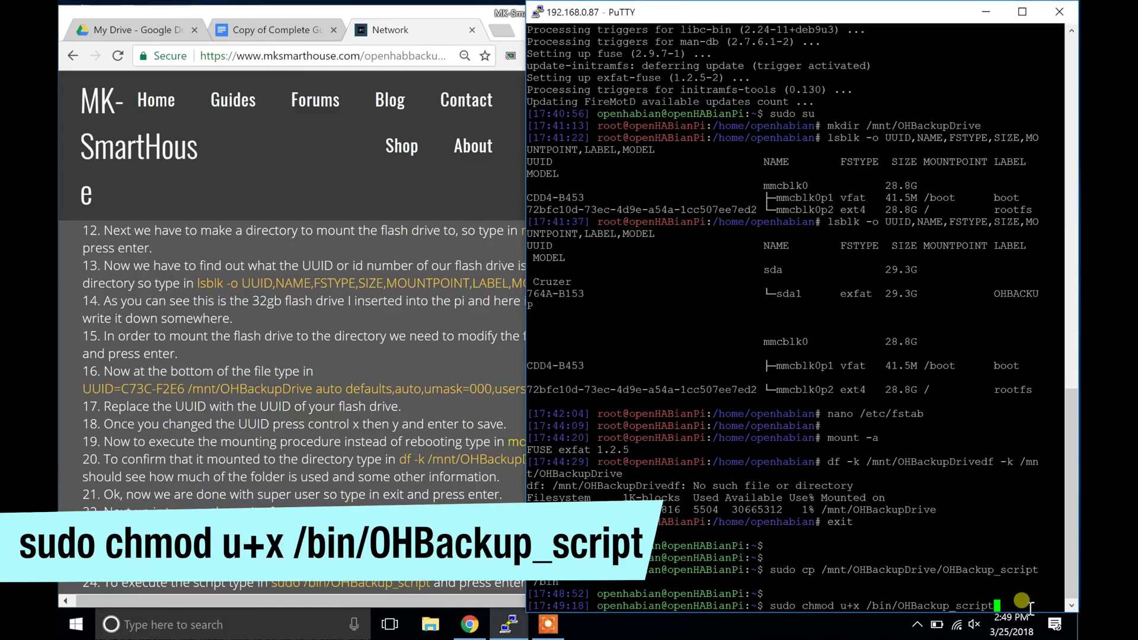
key("Return")
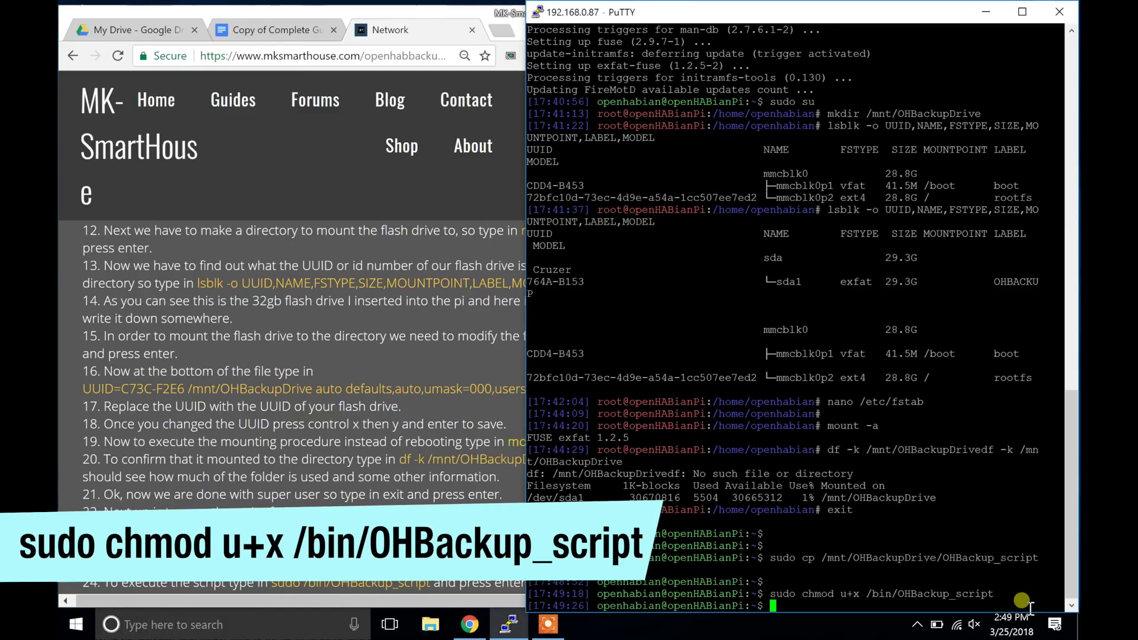
Step: Run sudo /bin/OHBackup_script to create the OHRunBackup03-25-2018_17-49-52.zip backup
key("alt+Tab")
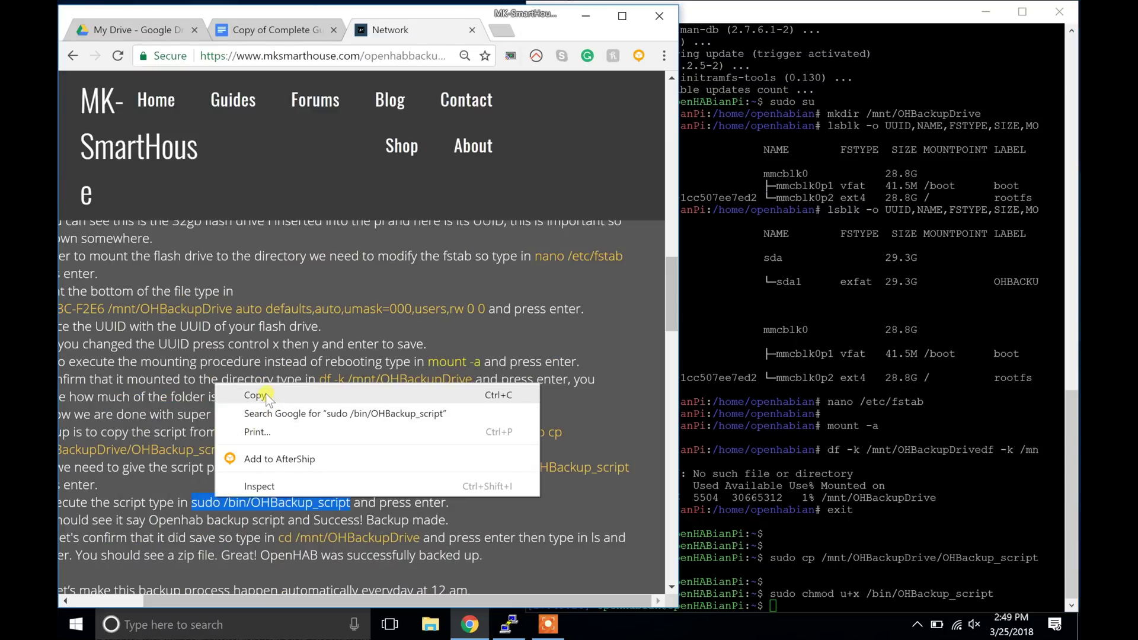
left_click(261, 394)
left_click(788, 599)
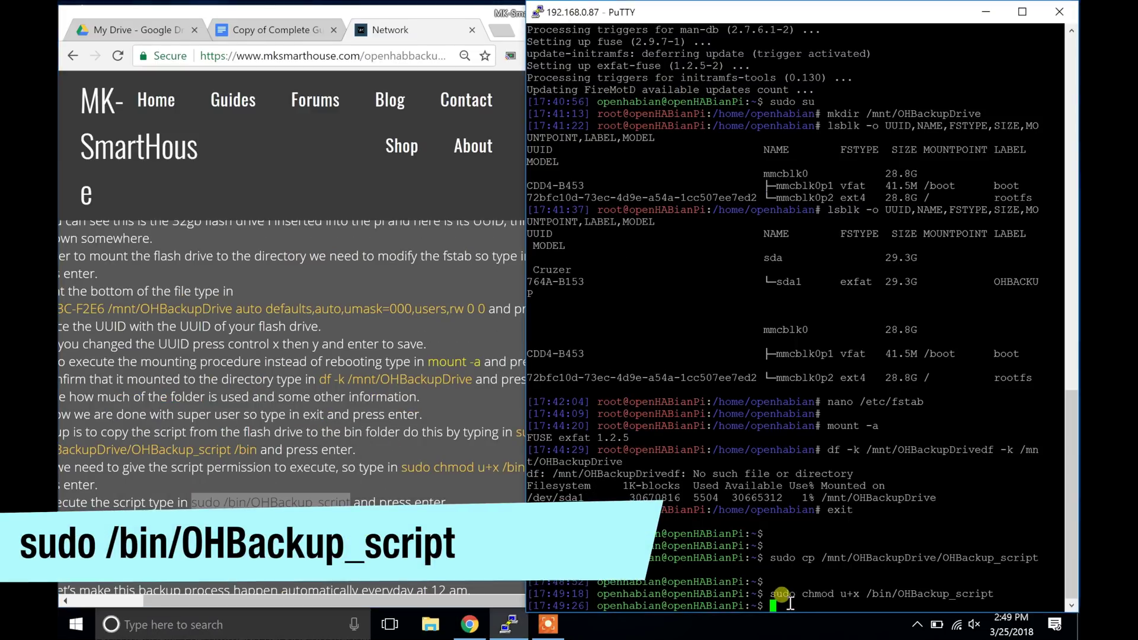
right_click(782, 602)
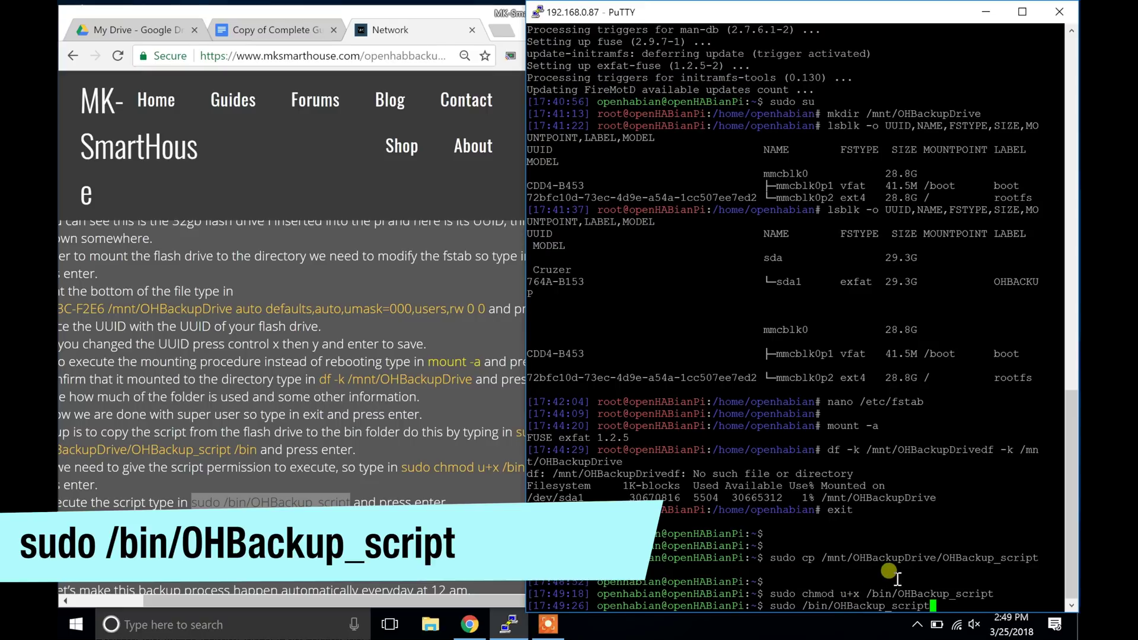
key("Return")
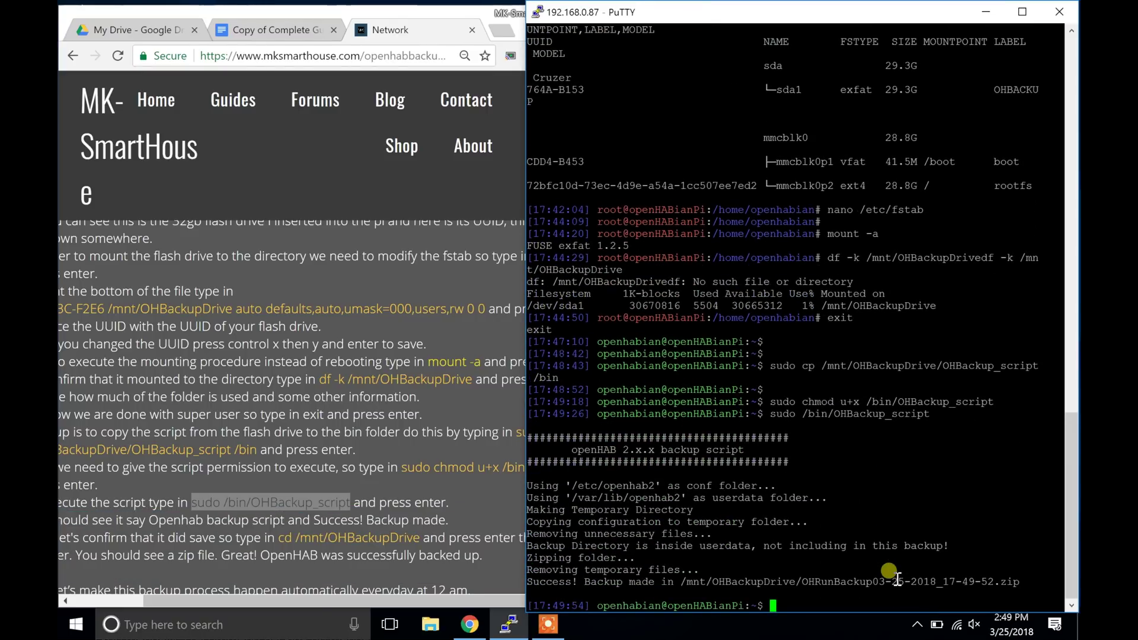
Step: Change to /mnt/OHBackupDrive and list it with ls to confirm the backup zip is there
left_click(327, 501)
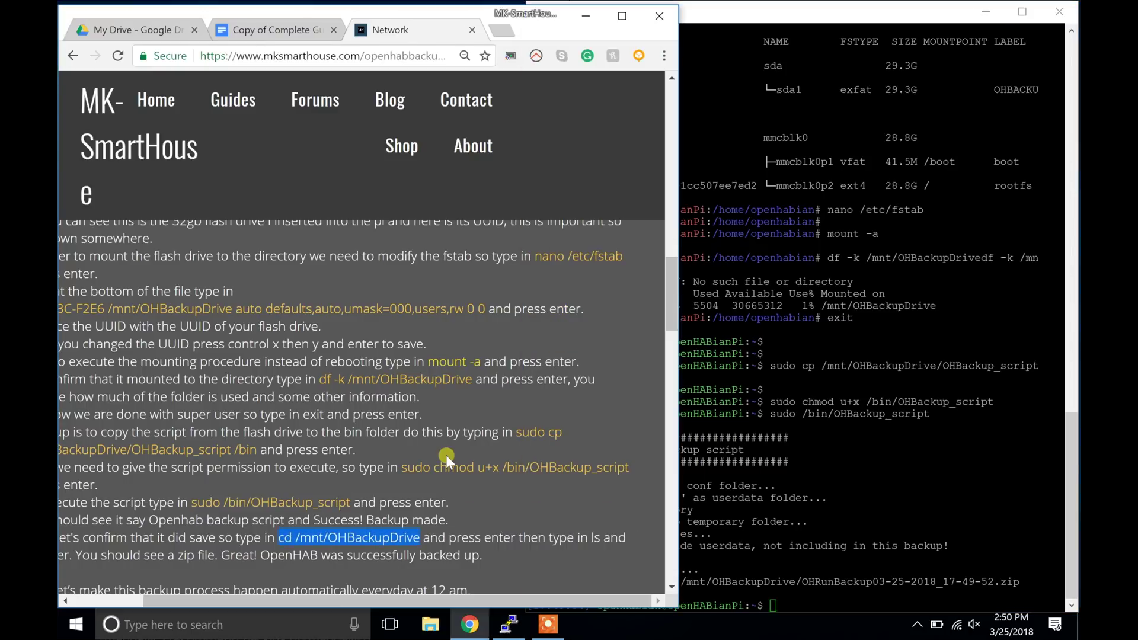
left_click_drag(279, 538, 419, 537)
right_click(765, 603)
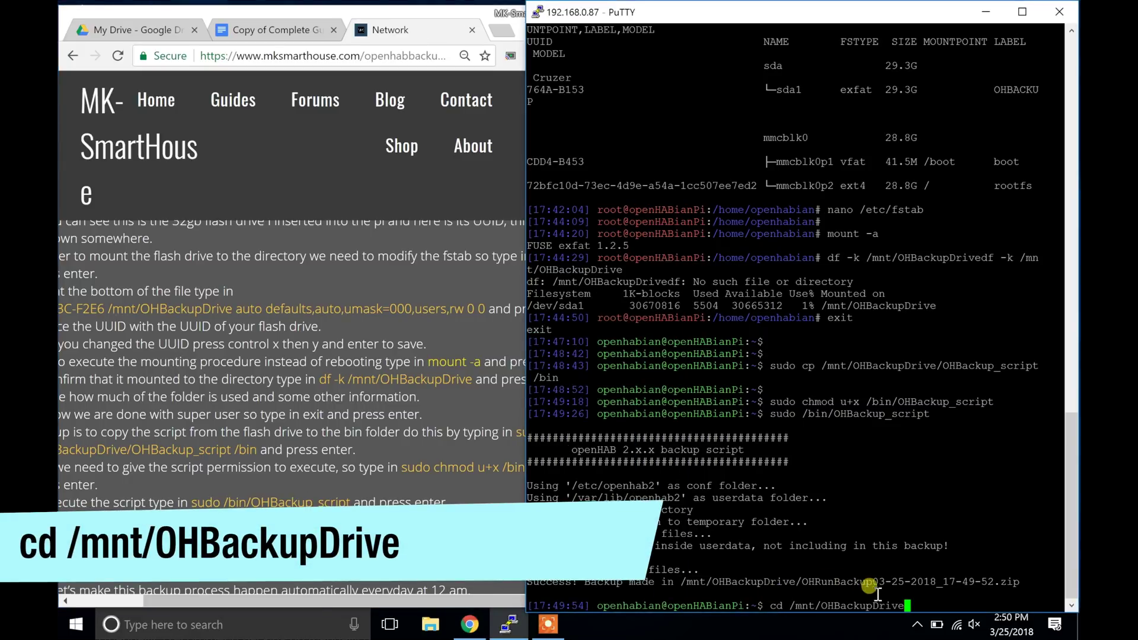
key("Return")
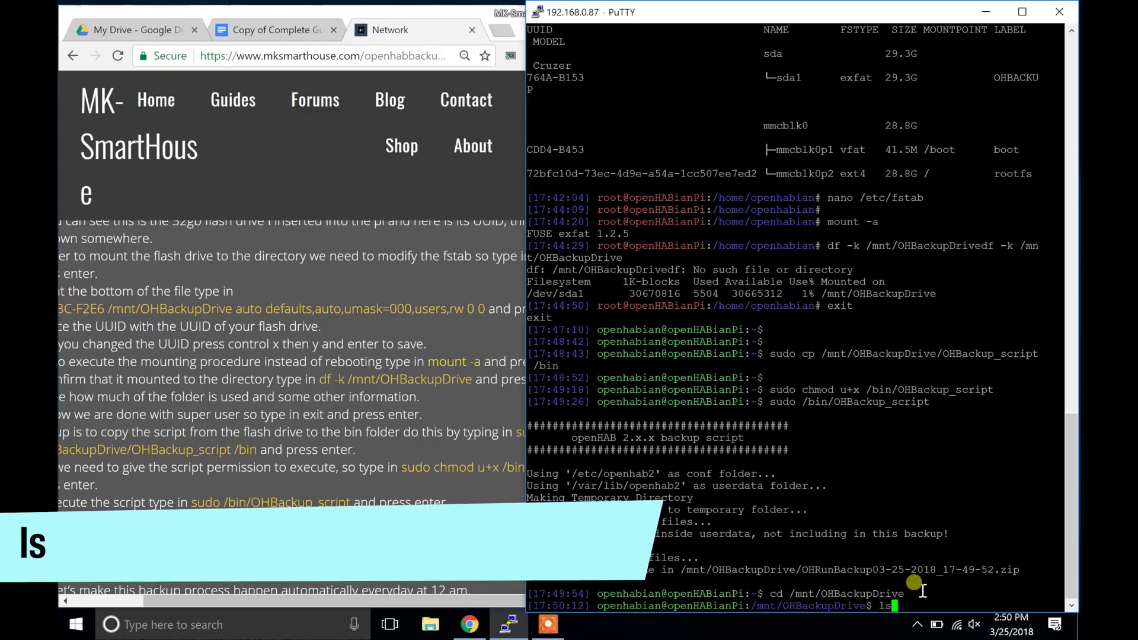
type("ls")
key("Return")
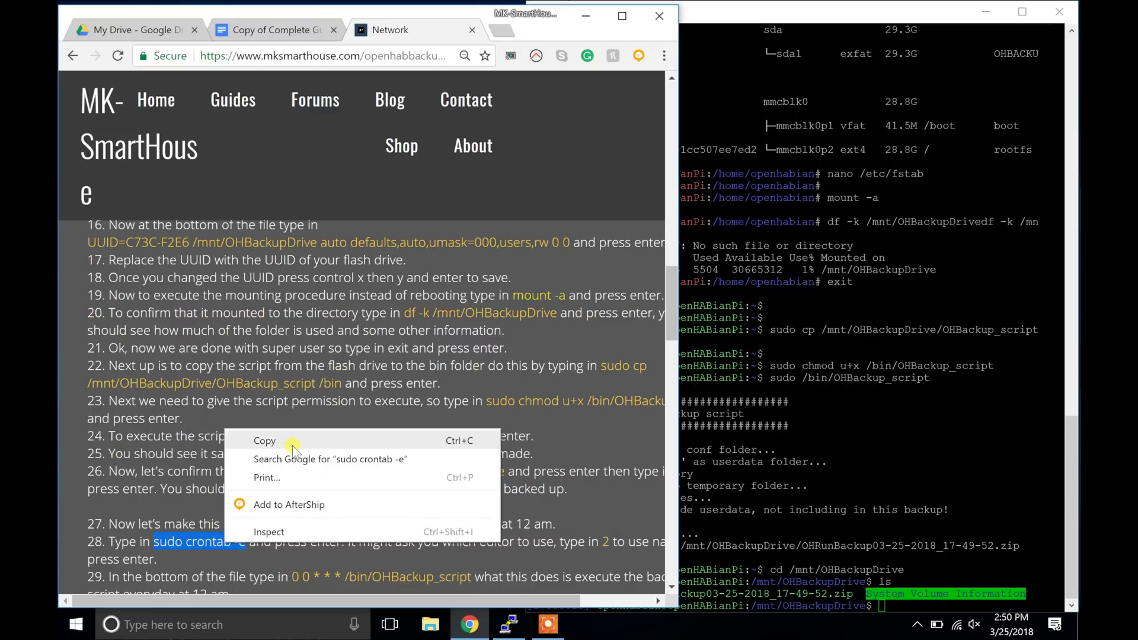
Step: Add '0 0 * * * /bin/OHBackup_script' to root's crontab via sudo crontab -e in nano, and save
left_click(290, 441)
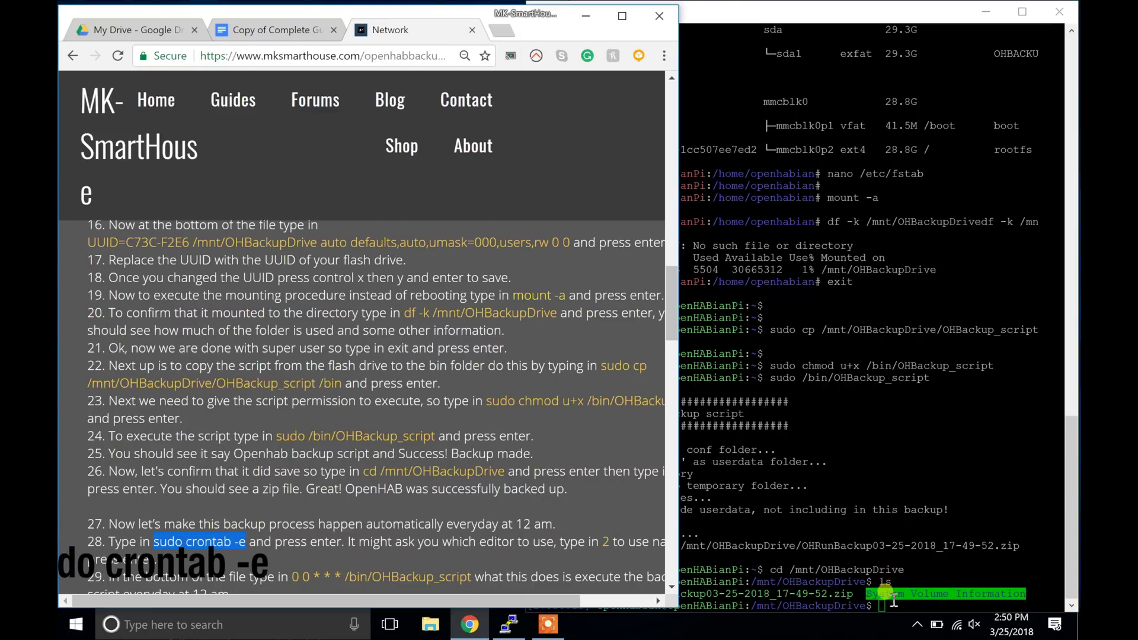
left_click(841, 572)
right_click(859, 596)
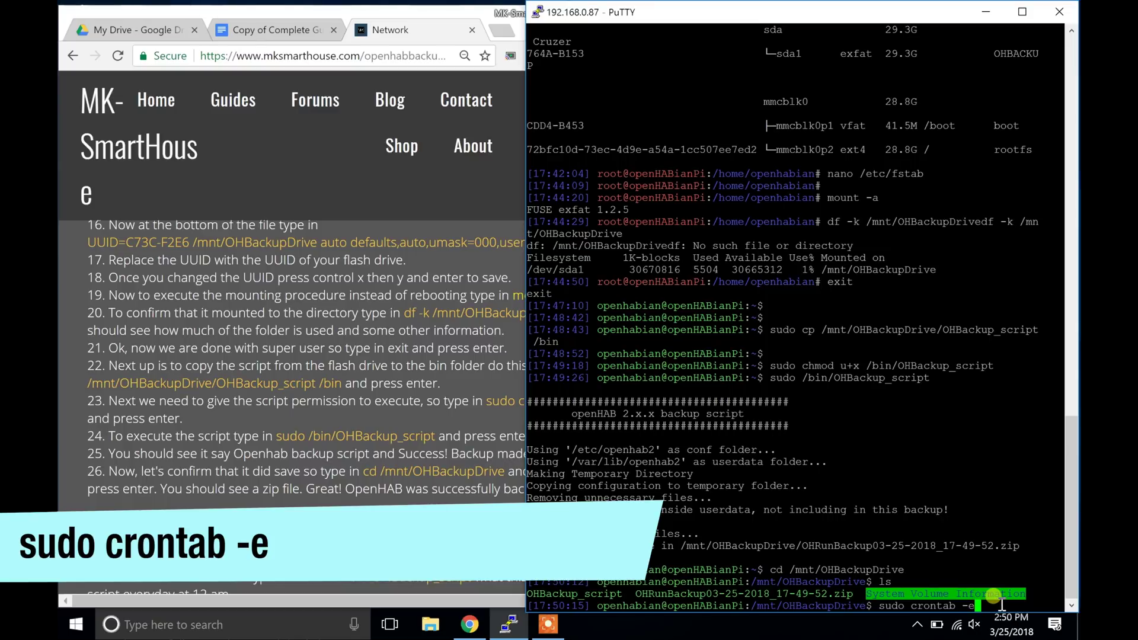
key("Return")
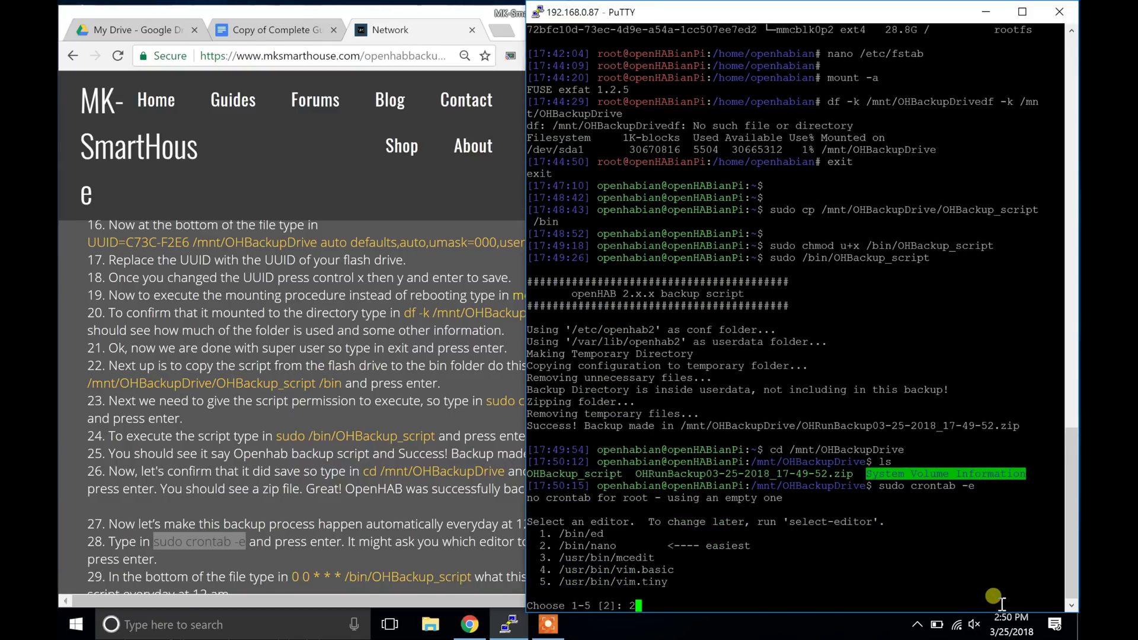
type("2")
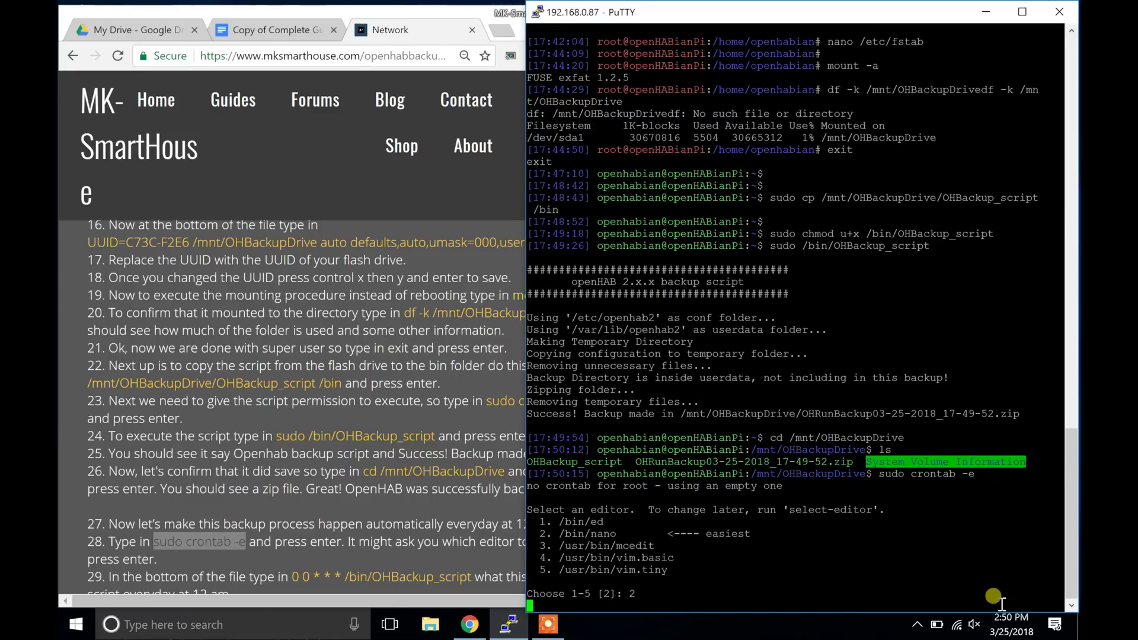
key("Return")
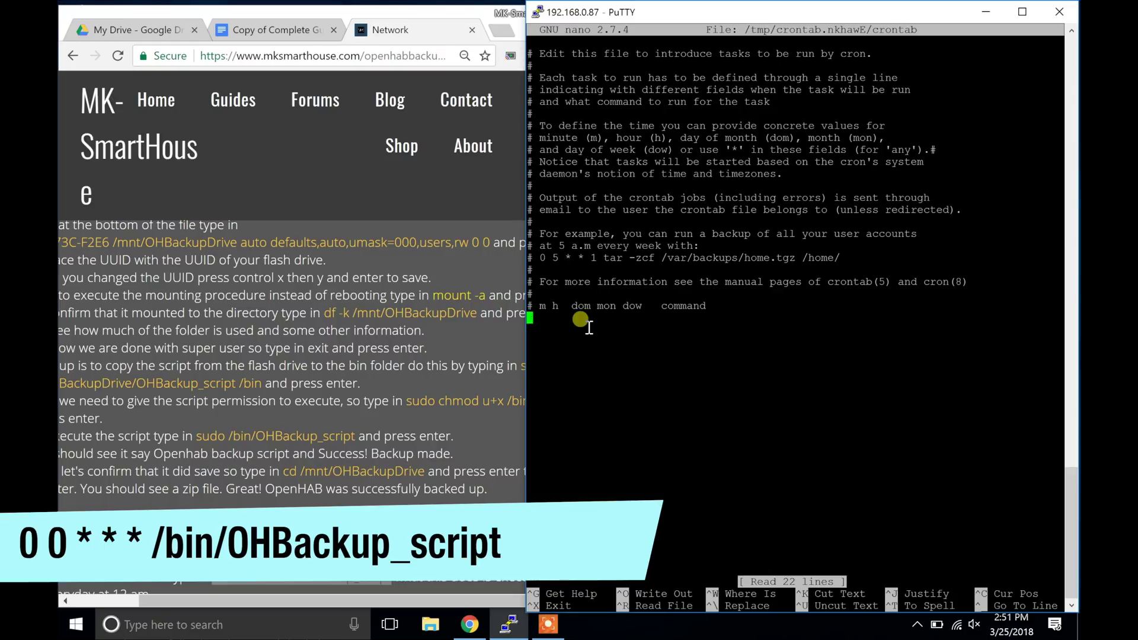
right_click(546, 318)
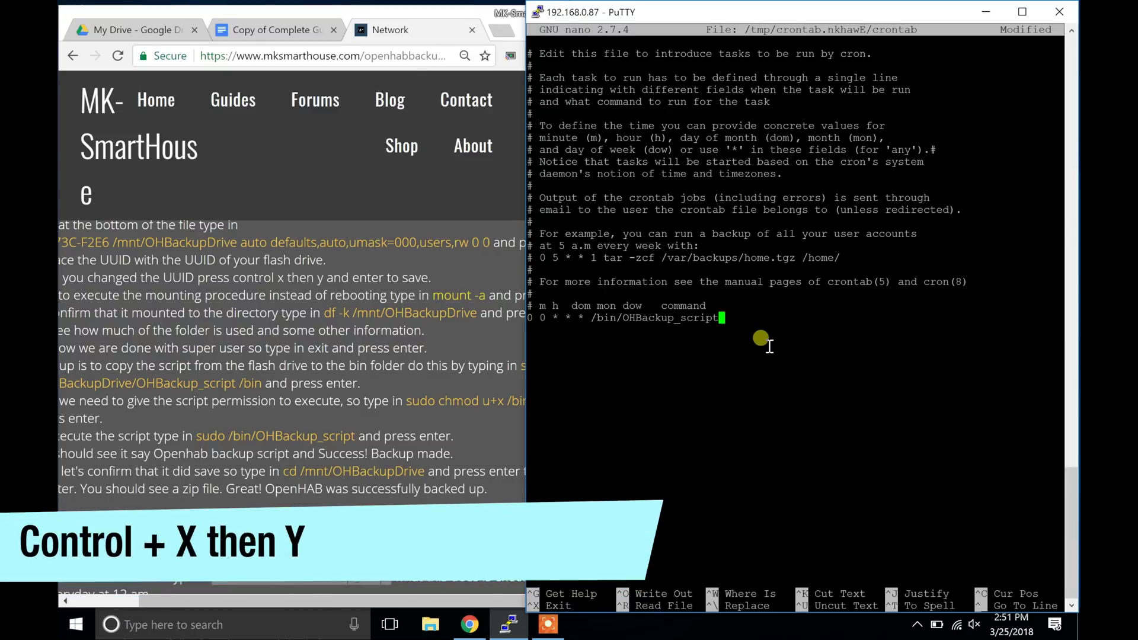
key("ctrl+x")
key("y")
key("Return")
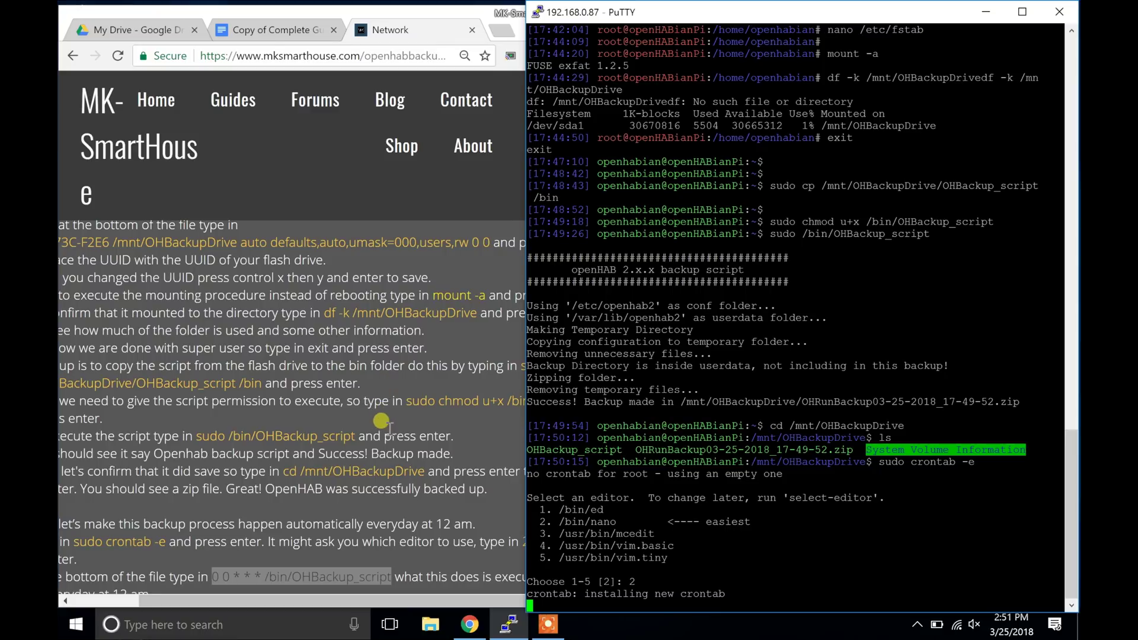
Step: Shut down the Raspberry Pi by running 'sudo halt', then dismiss PuTTY's connection-closed error
left_click(379, 453)
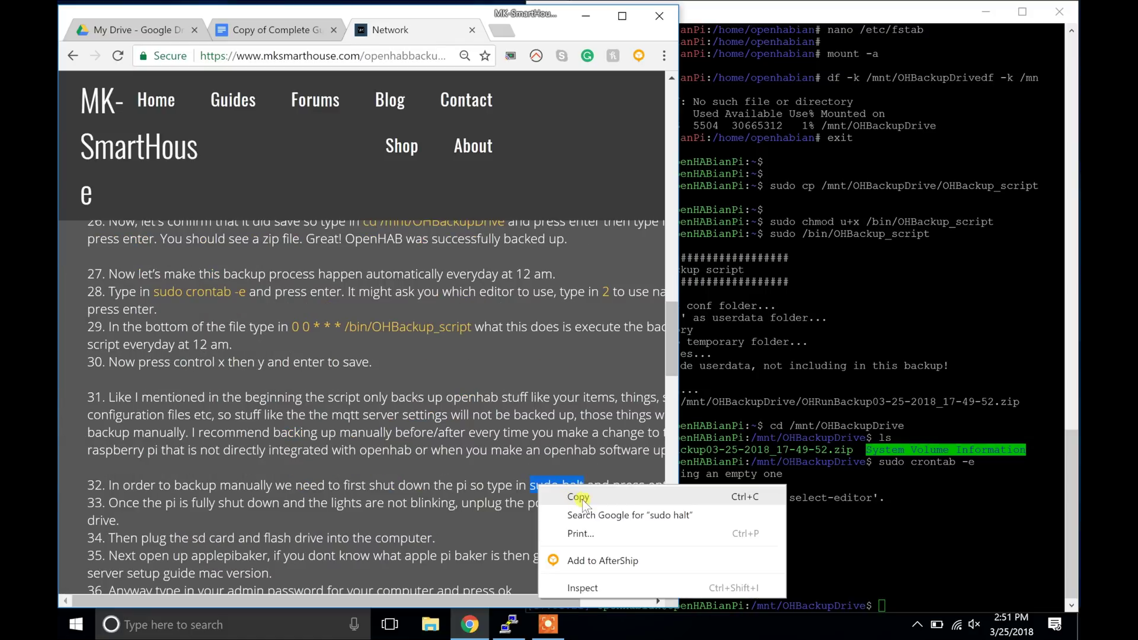
left_click(578, 499)
left_click(822, 565)
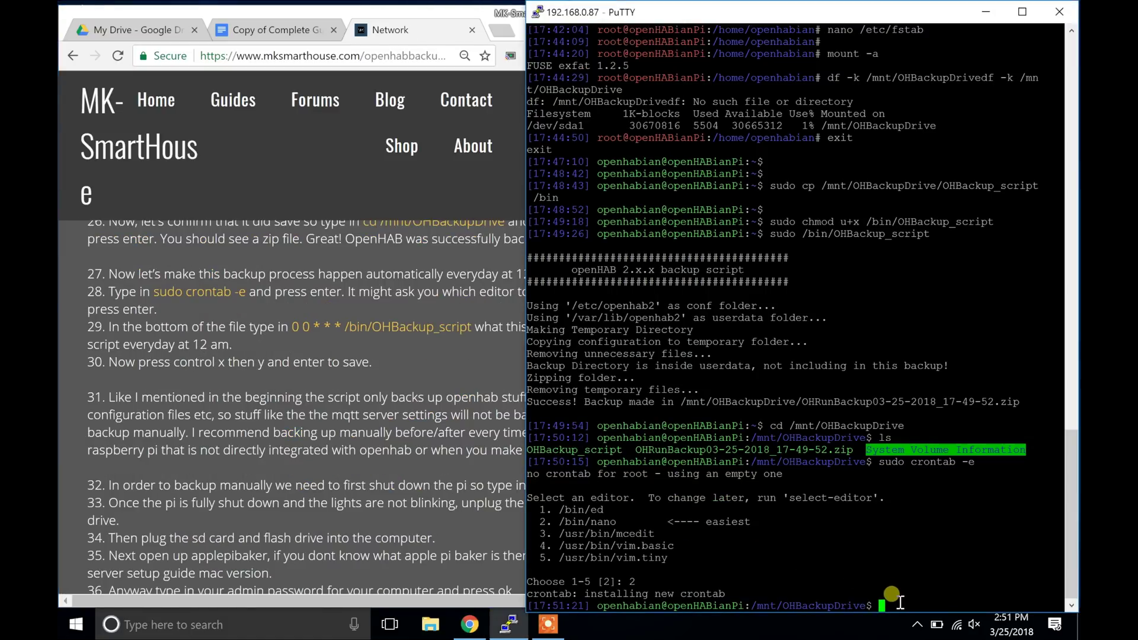
right_click(898, 603)
key("Return")
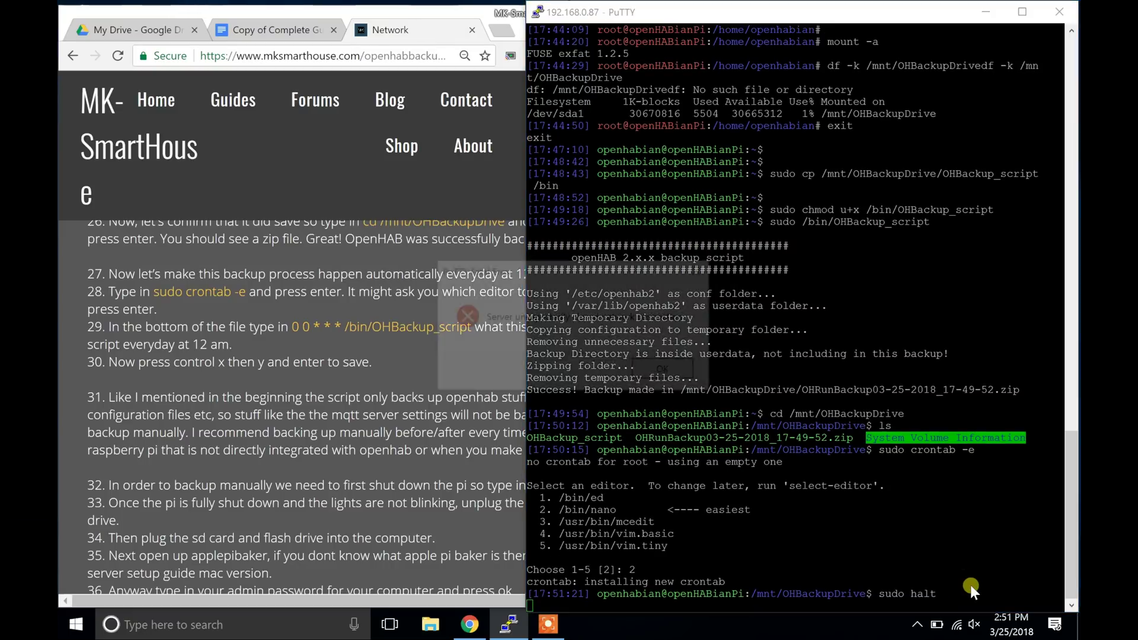
left_click(666, 370)
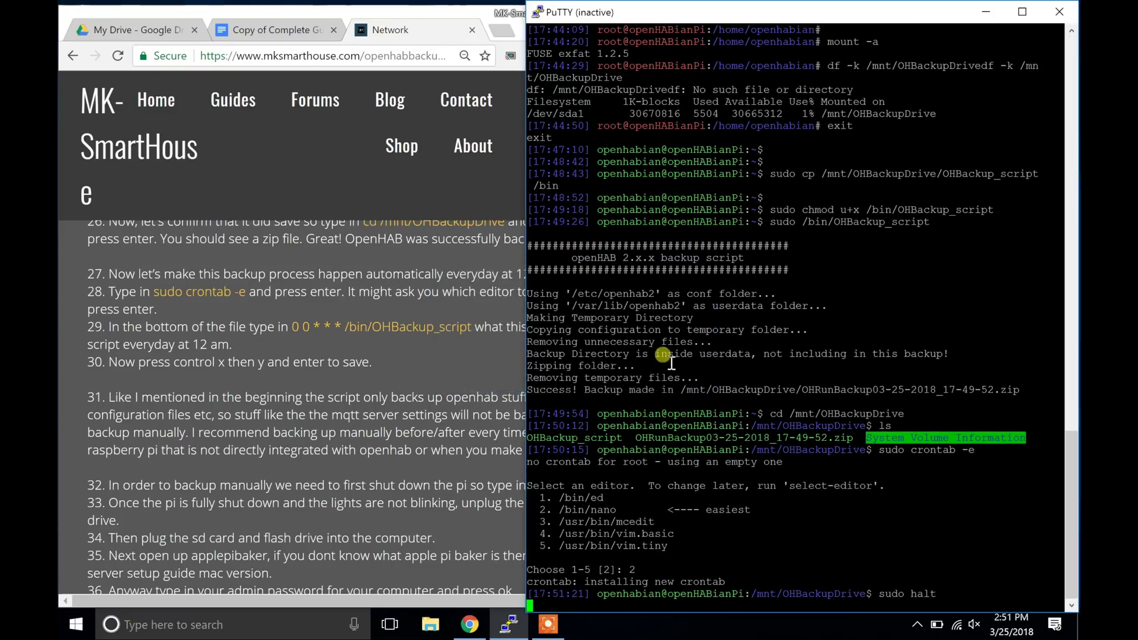
left_click(477, 356)
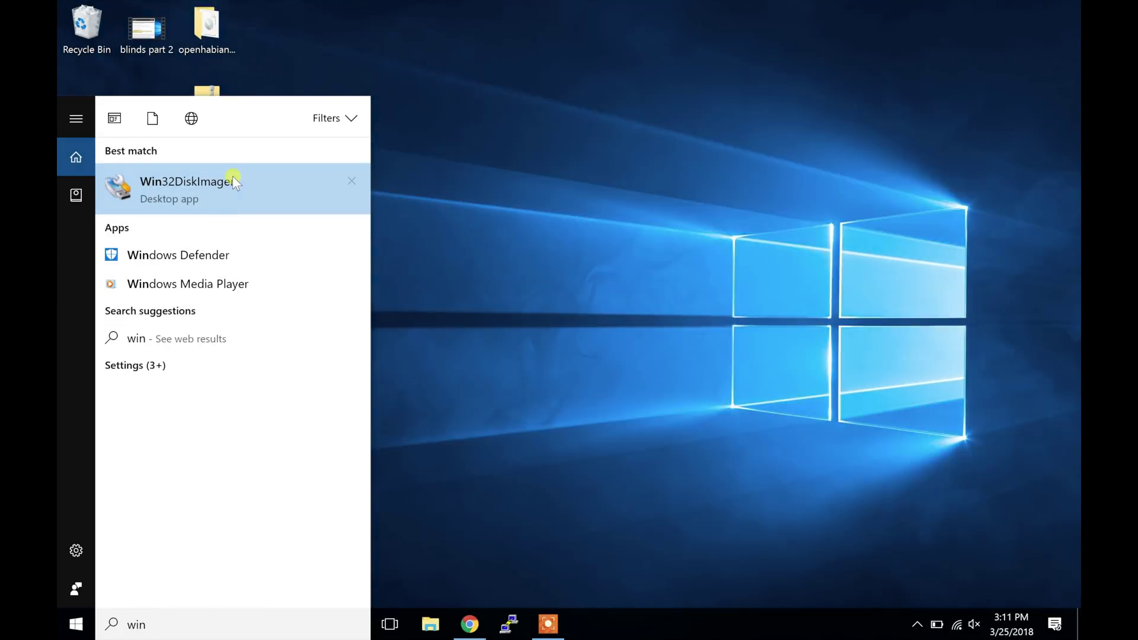
Step: Install Win32DiskImager by running its installer through to completion
left_click(232, 178)
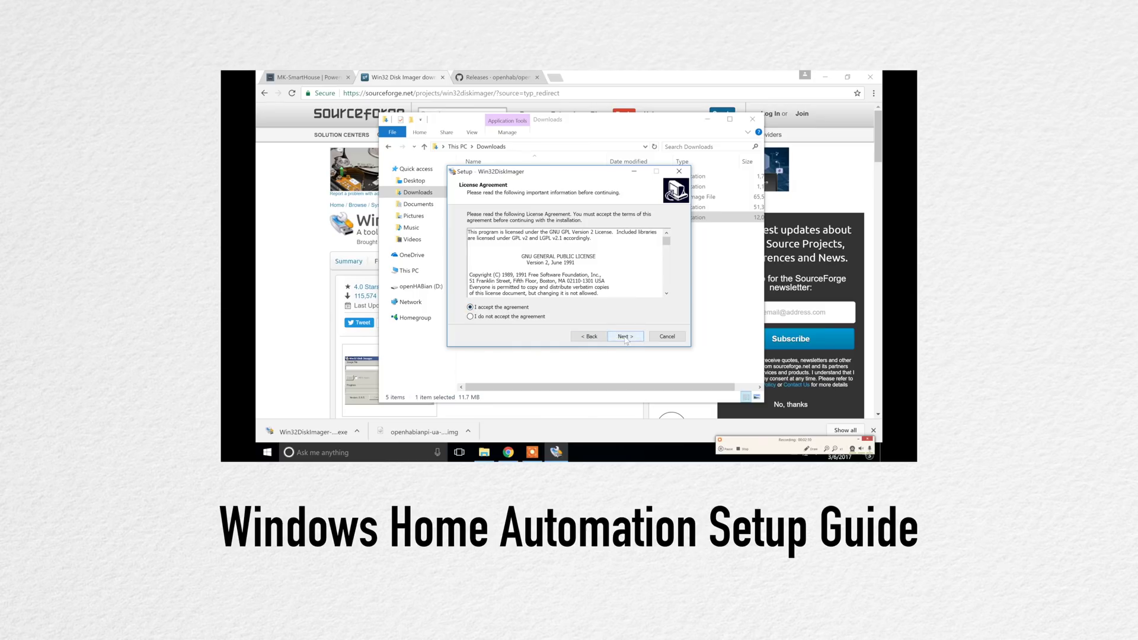
left_click(624, 337)
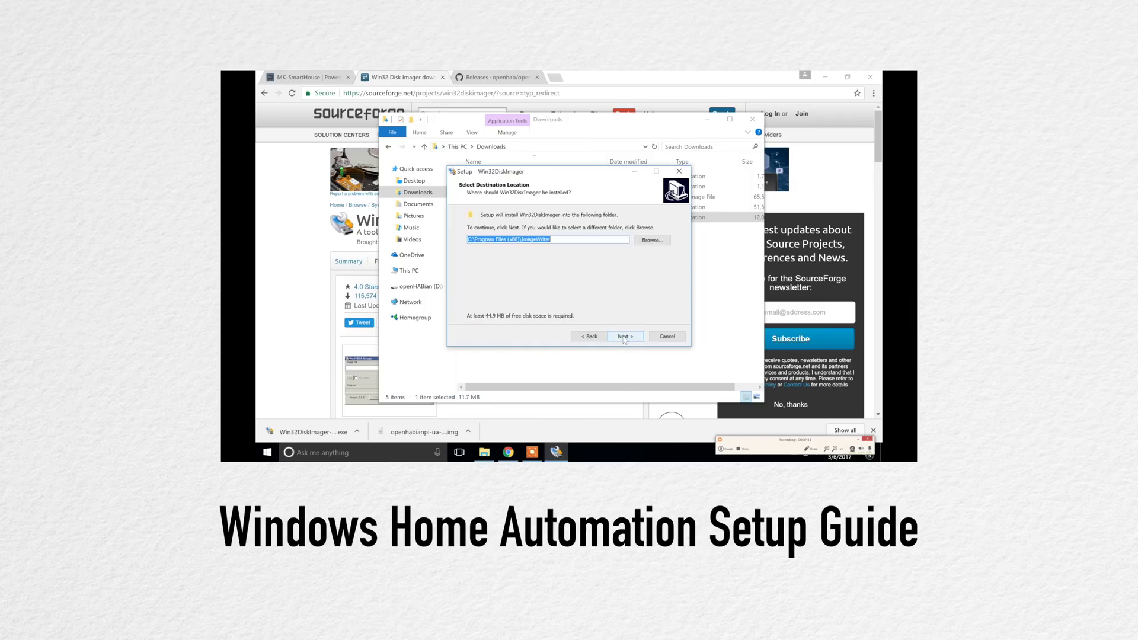
left_click(624, 336)
left_click(624, 337)
left_click(623, 336)
left_click(624, 336)
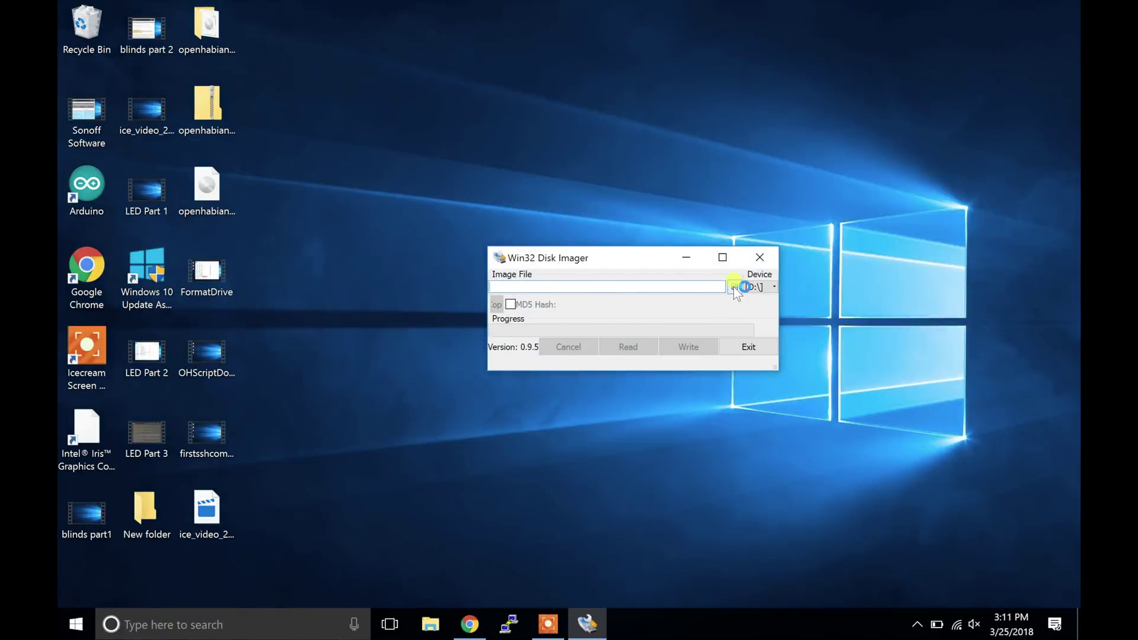
Step: Read the SD card in drive E: into an image file named OHSDCardBackup3-25-18
left_click(733, 286)
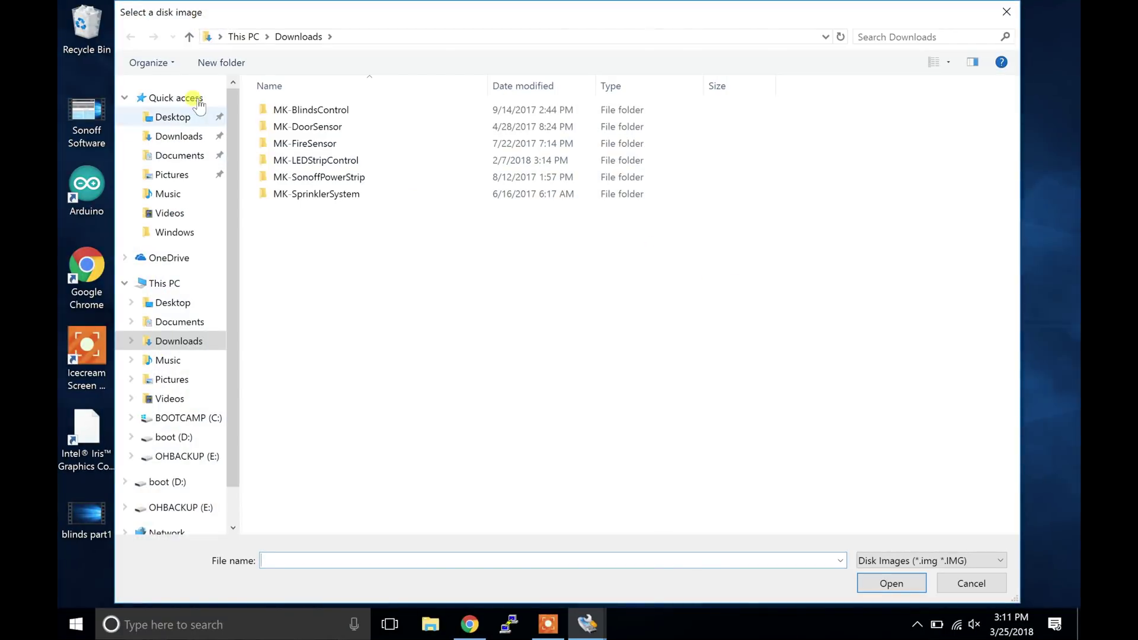
left_click(160, 117)
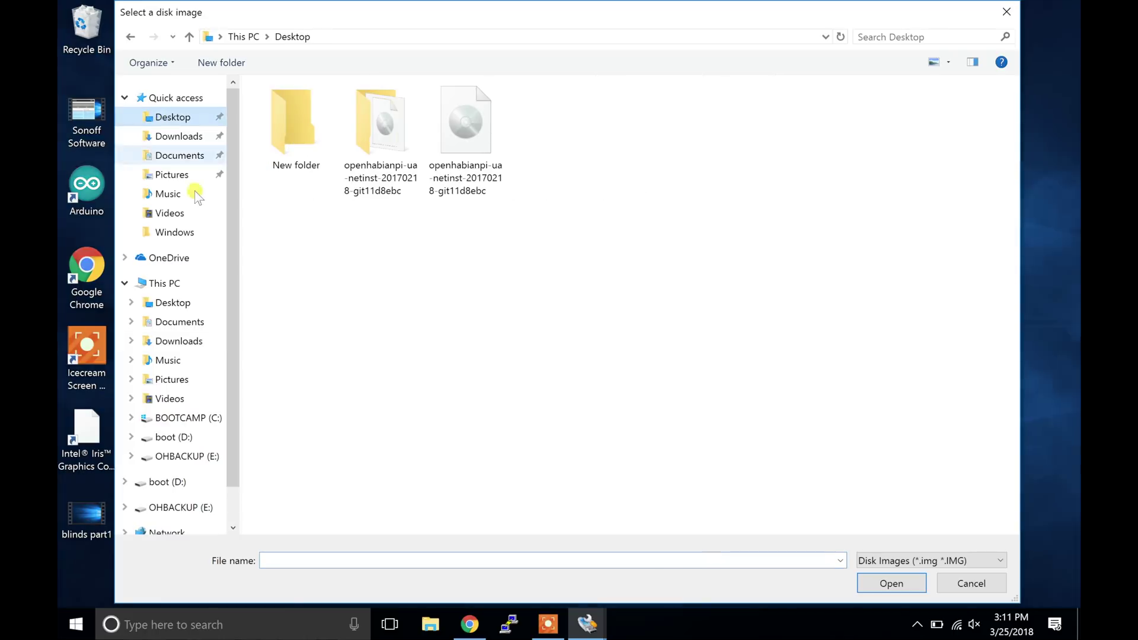
left_click(358, 555)
type("OH")
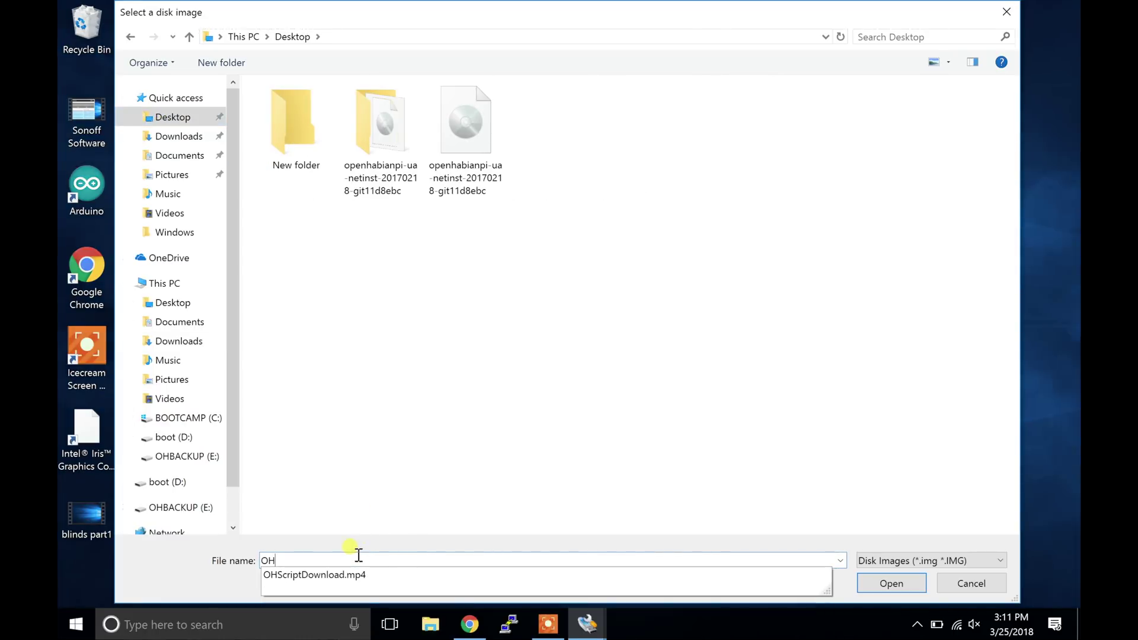
type("SDCardBackup3-25-18")
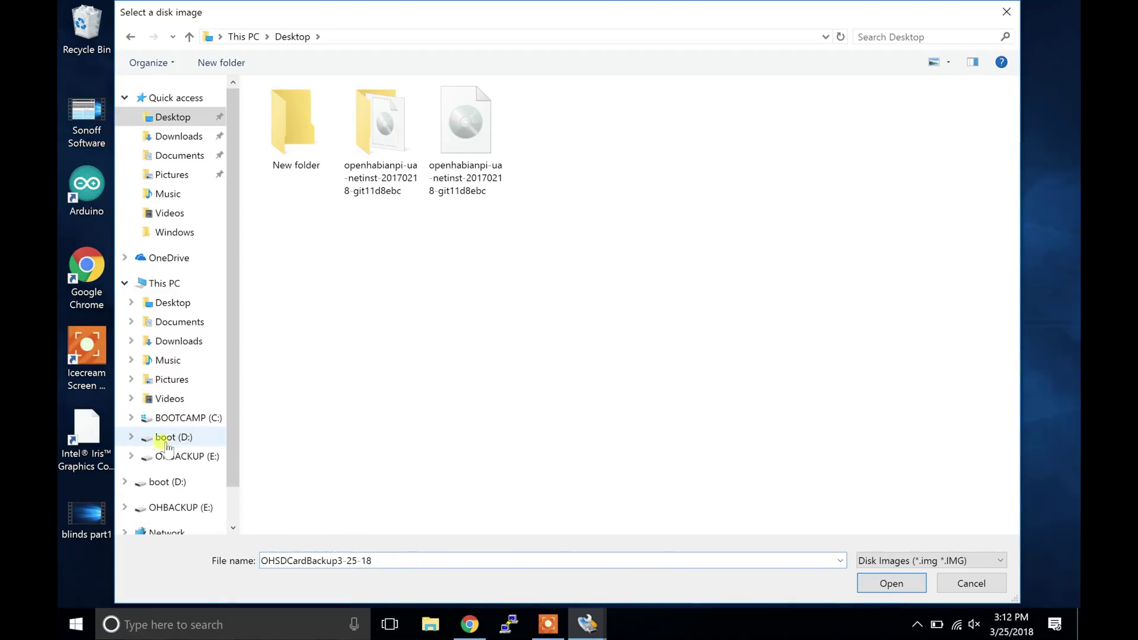
left_click(889, 584)
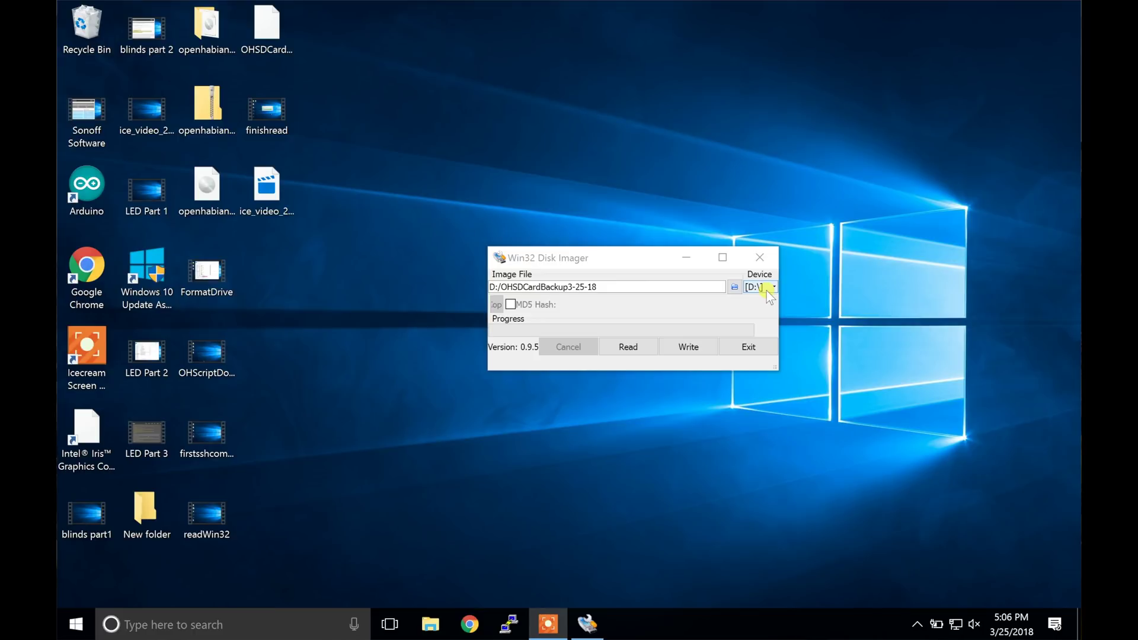
left_click(766, 289)
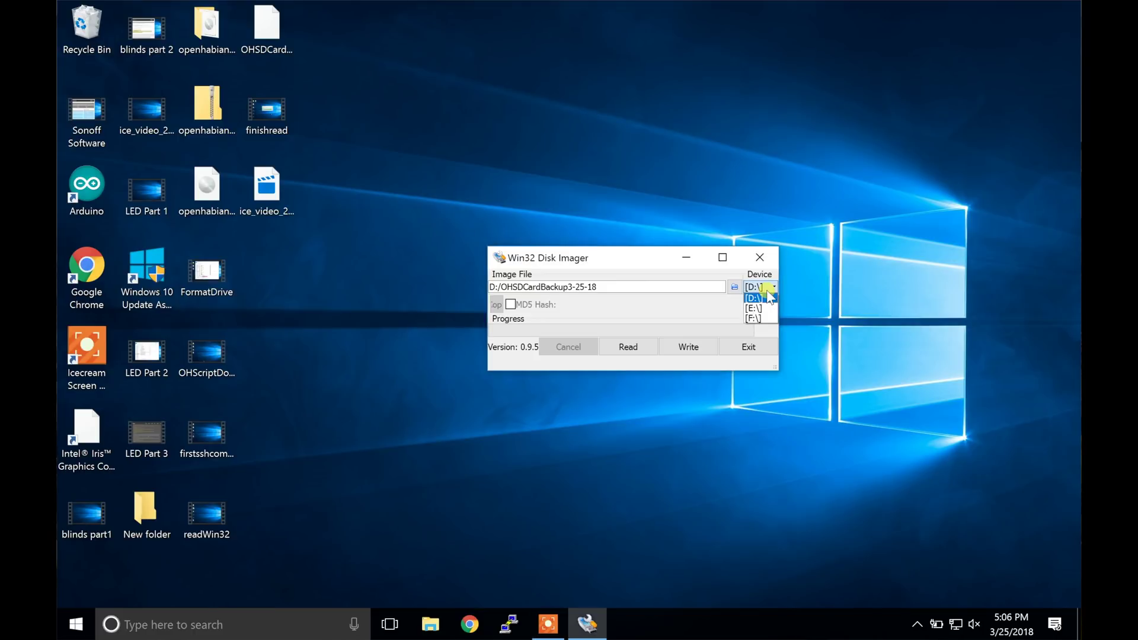
left_click(763, 308)
left_click(628, 348)
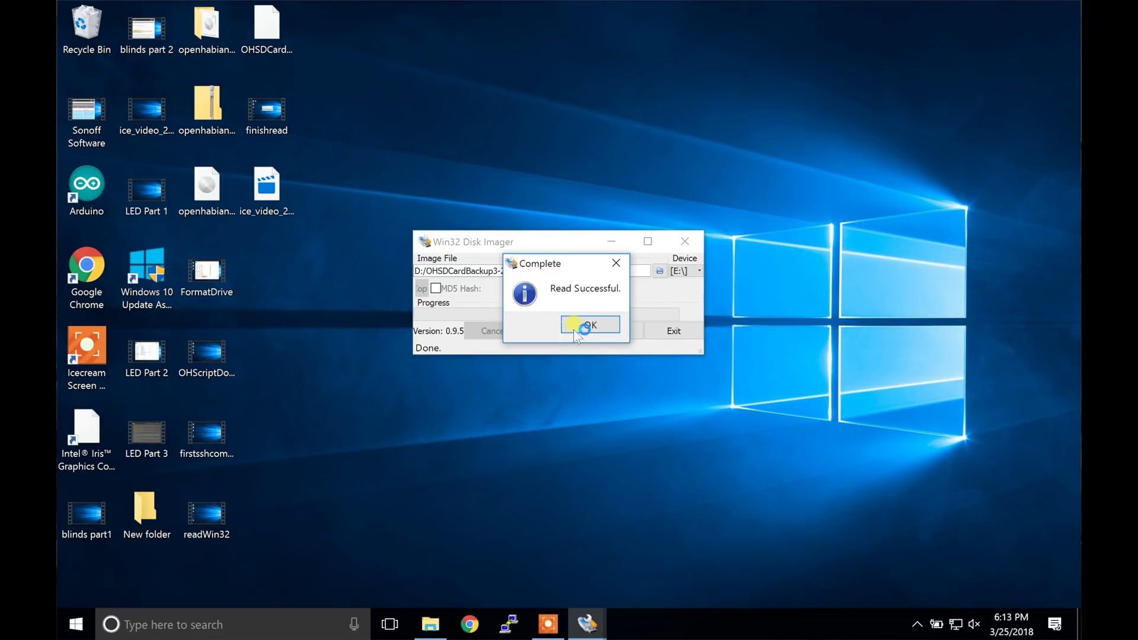
Step: Create an SDCardBackups folder on OHBACKUP (F:) and send the SD card image to a compressed zip
left_click(574, 328)
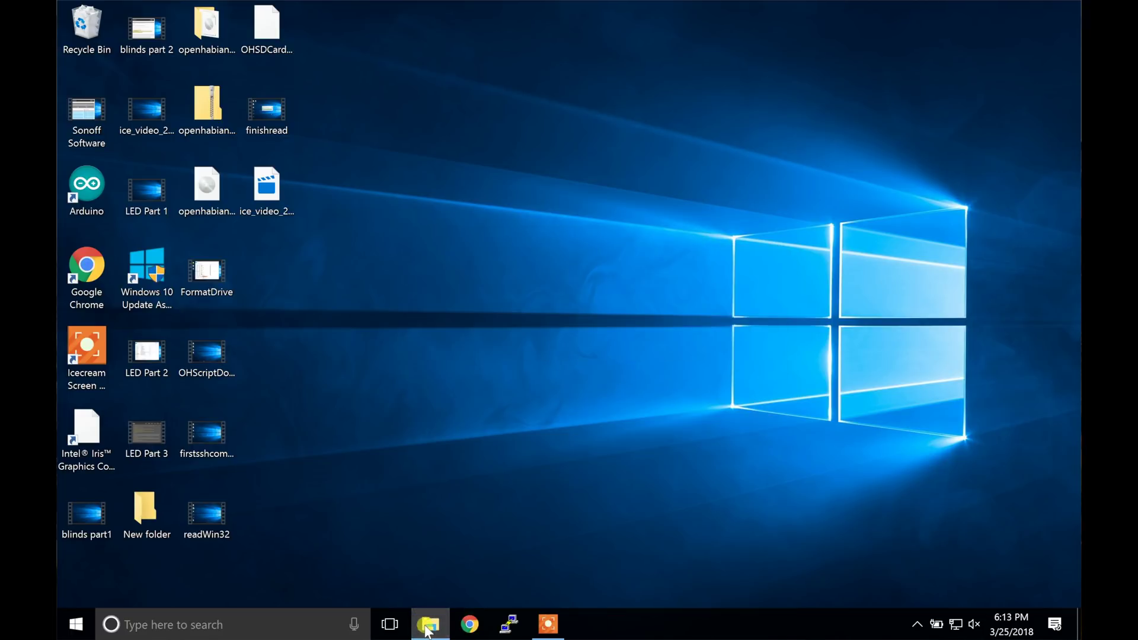
left_click(430, 624)
left_click(183, 361)
double_click(529, 360)
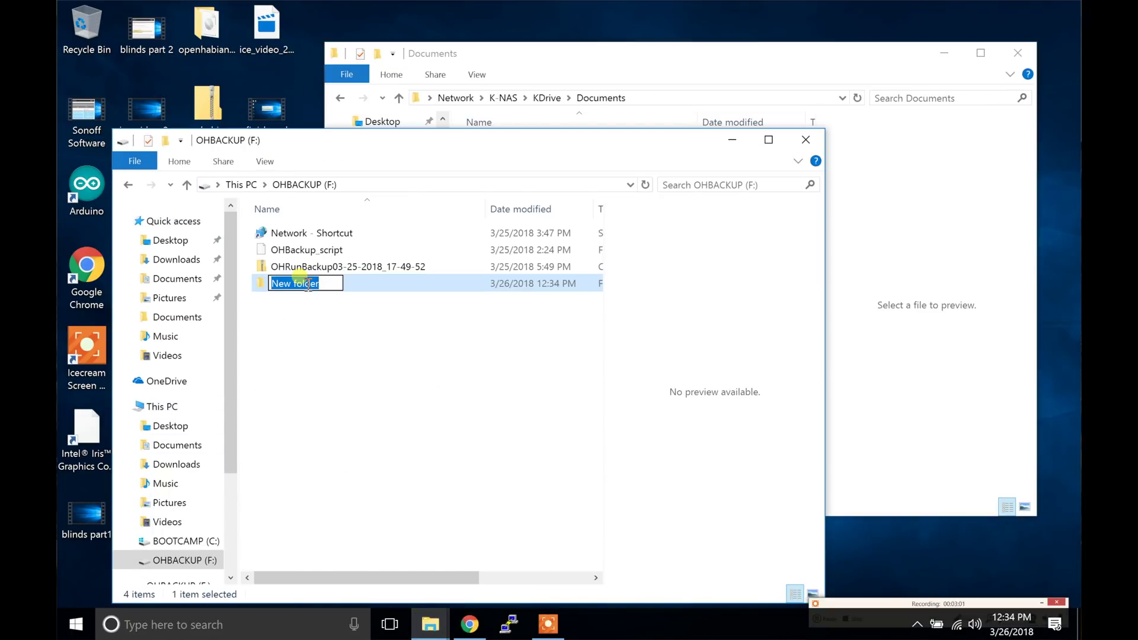
type("SDCardBackups")
key("Return")
right_click(474, 178)
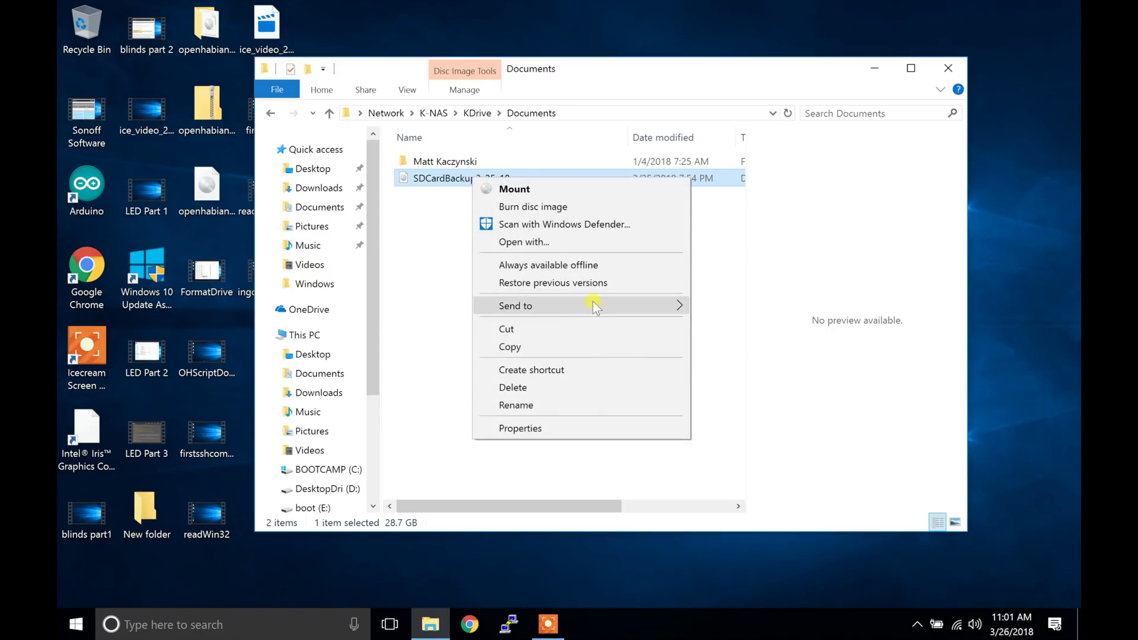
mouse_move(596, 306)
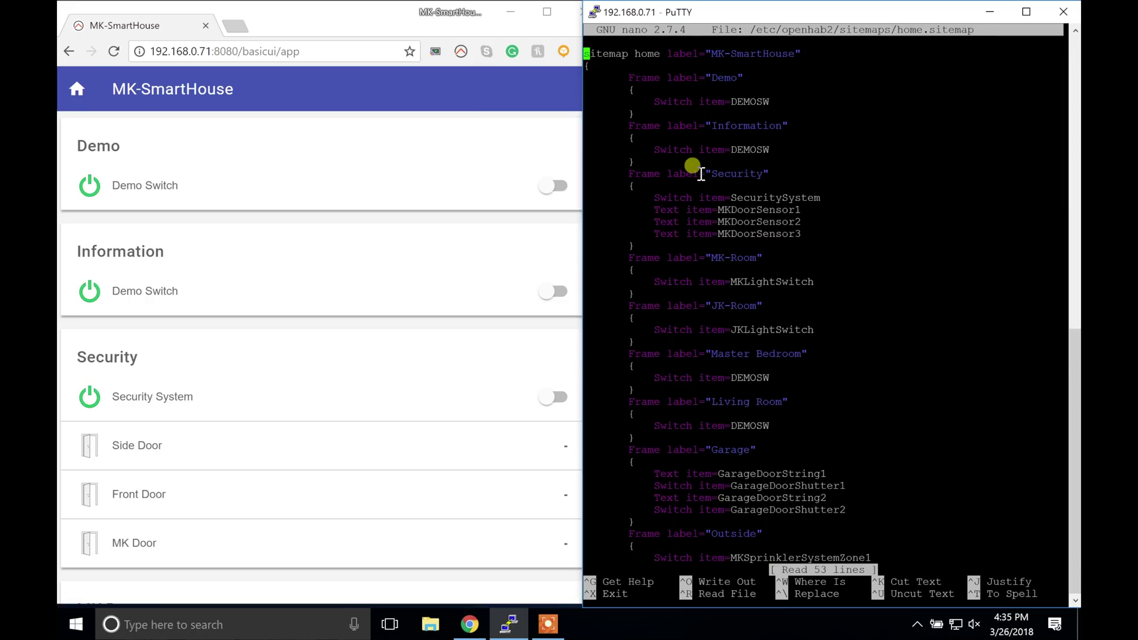
Step: Delete the Demo frame lines from home.sitemap in nano and save the file
key("Down")
key("Down")
key("Down")
key("Up")
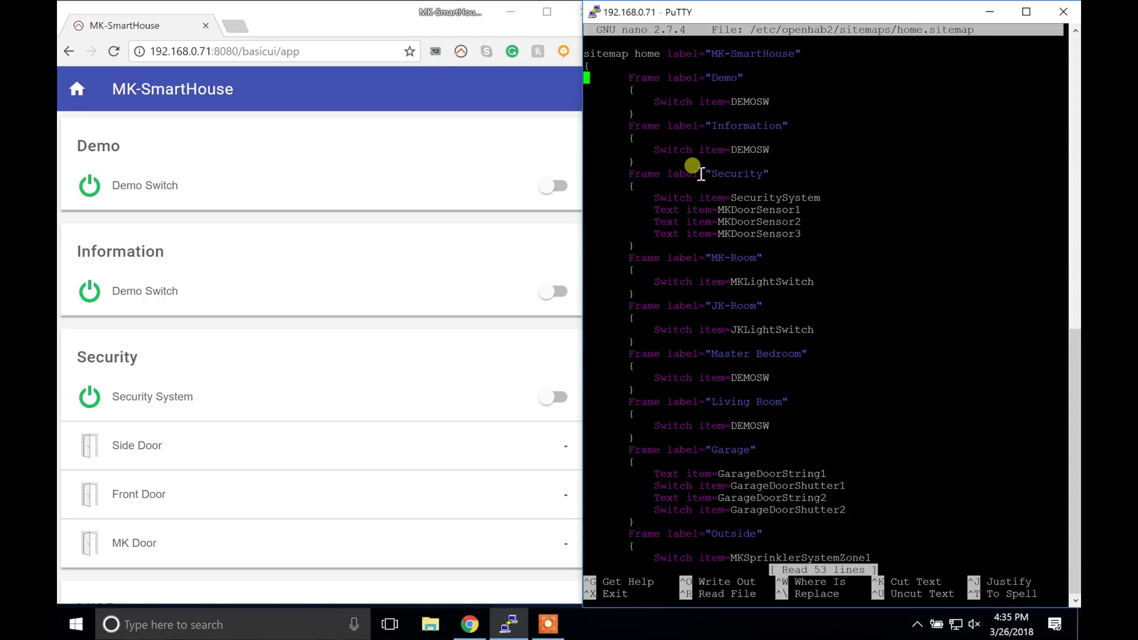
key("ctrl+k")
key("ctrl+k")
key("ctrl+k")
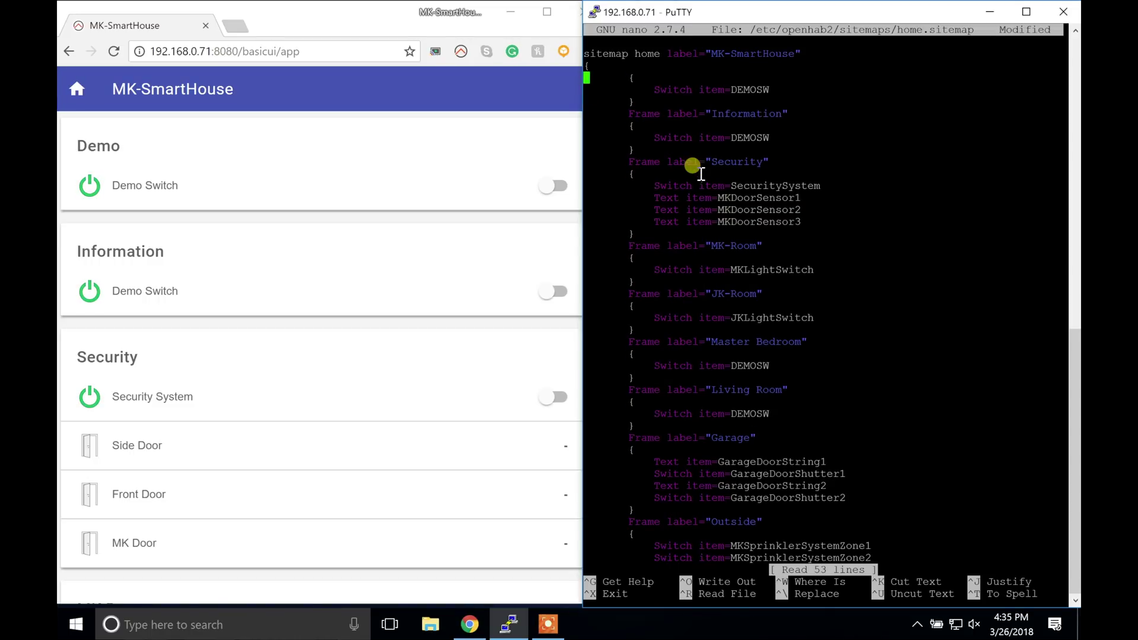
key("ctrl+k")
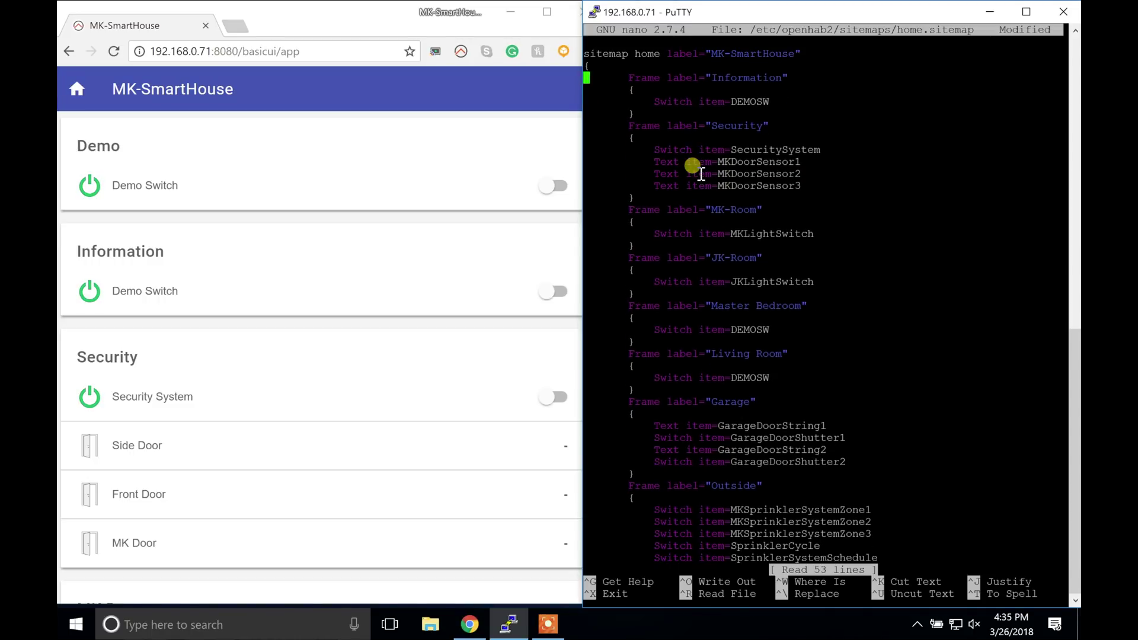
key("ctrl+x")
key("y")
key("Return")
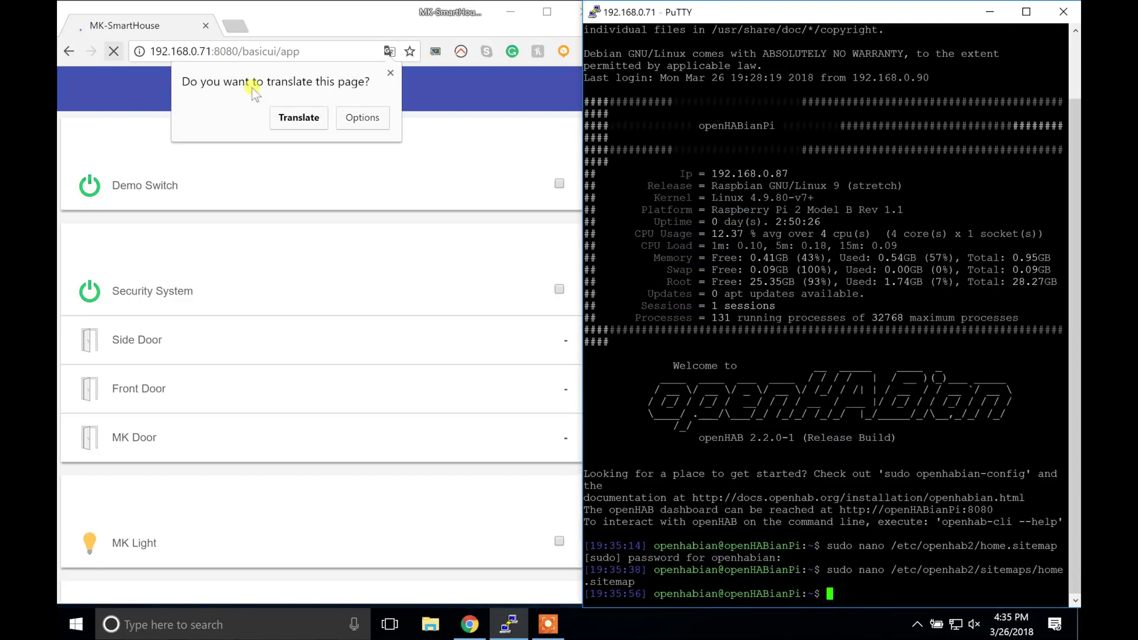
Step: Check the Basic UI page, then run 'sudo /bin/OHBackup_script' in the terminal
left_click(375, 89)
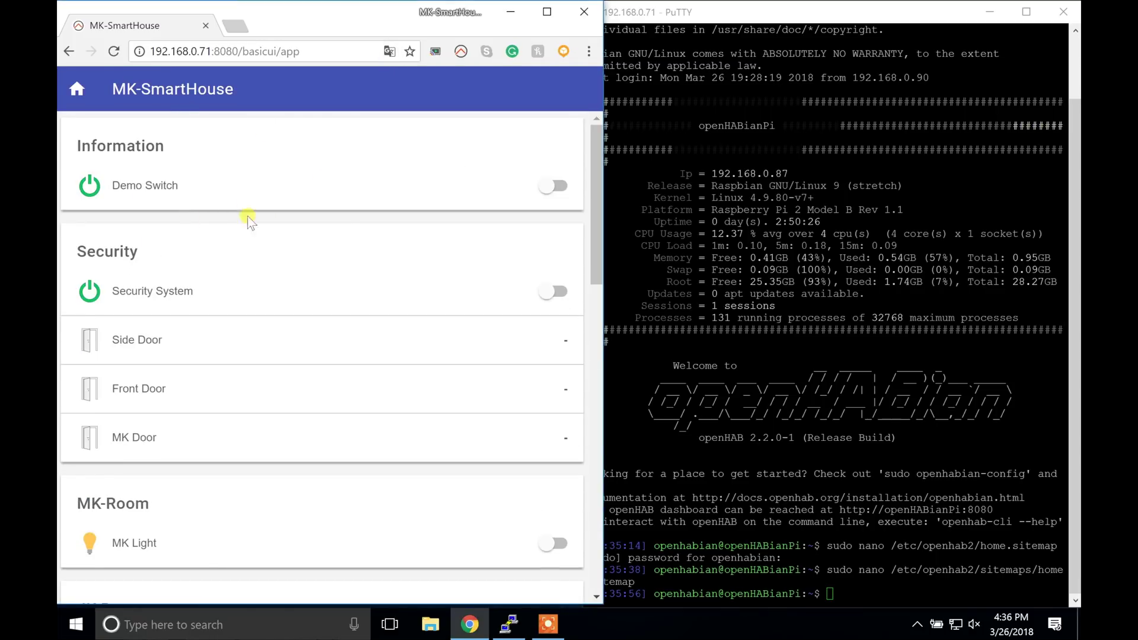
left_click(840, 593)
type("sudo /bin/OHBackup_script")
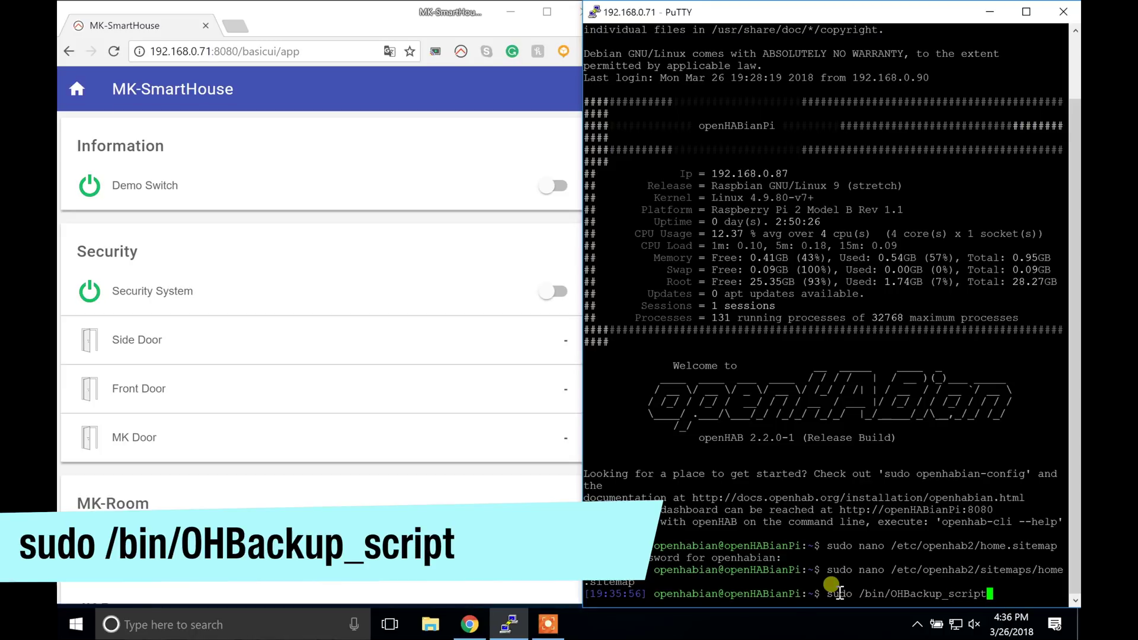
key("Return")
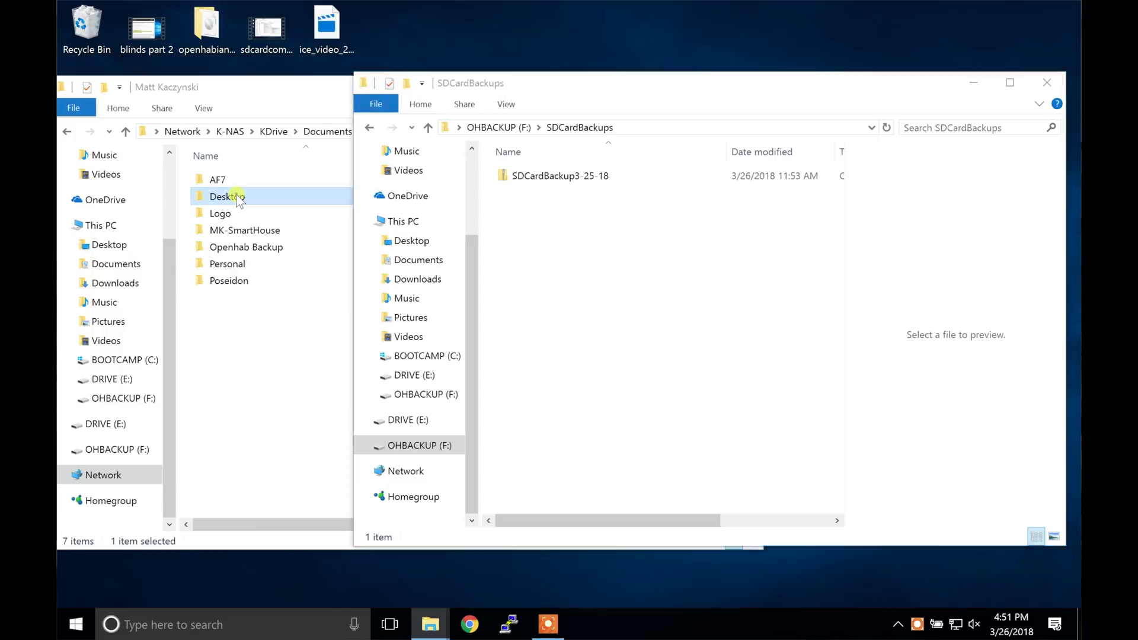
Step: Copy the SDCardBackup3-25-18 backup zip from SDCardBackups onto the Desktop
double_click(246, 197)
left_click(804, 262)
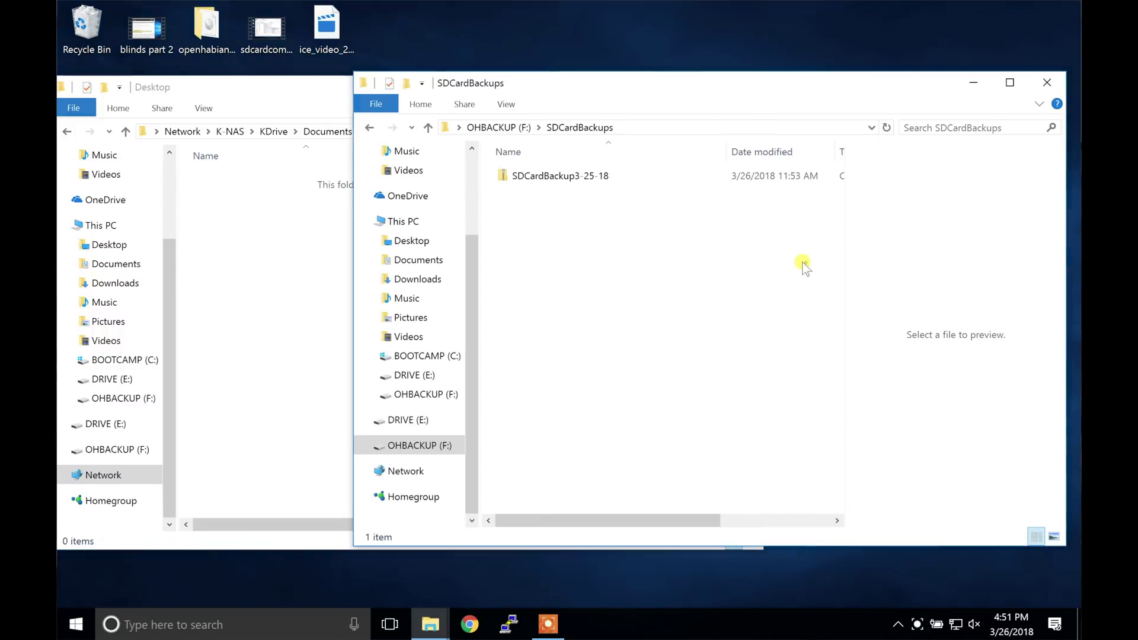
left_click(625, 177)
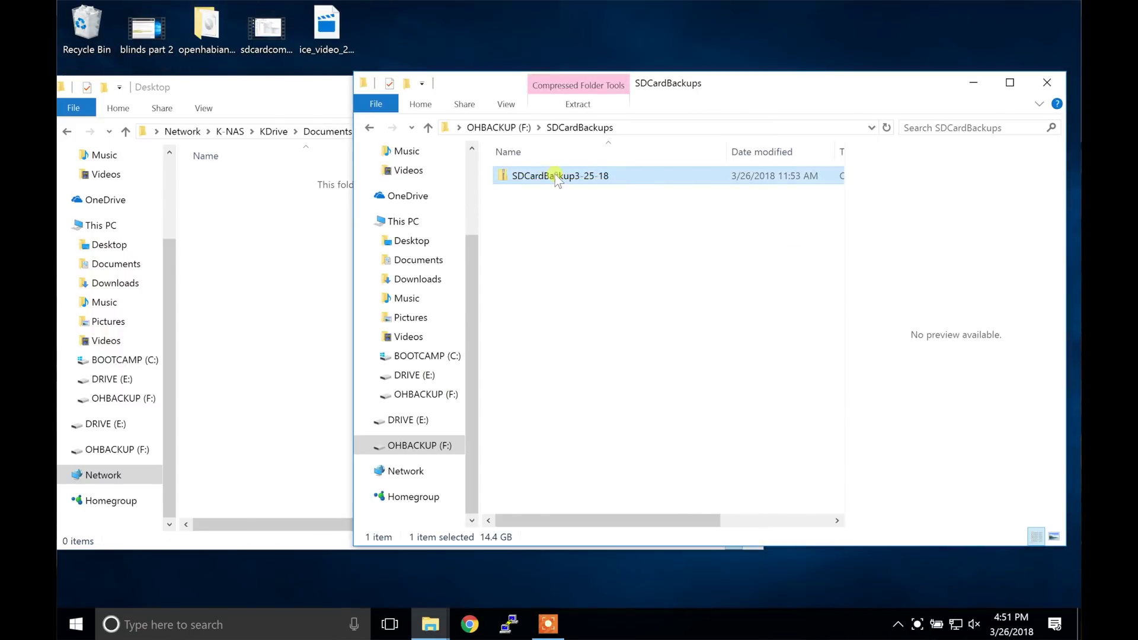
left_click_drag(557, 178, 230, 265)
Step: Extract the SDCardBackup3-25-18 zip into its own folder and launch Win32 Disk Imager
right_click(321, 168)
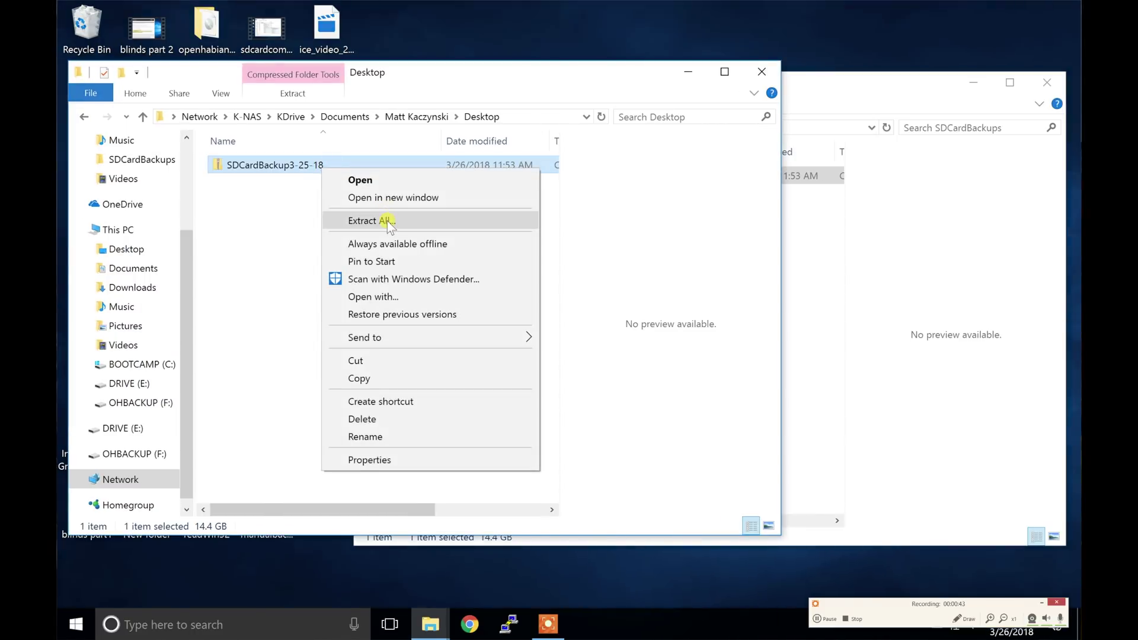
left_click(388, 221)
left_click(695, 474)
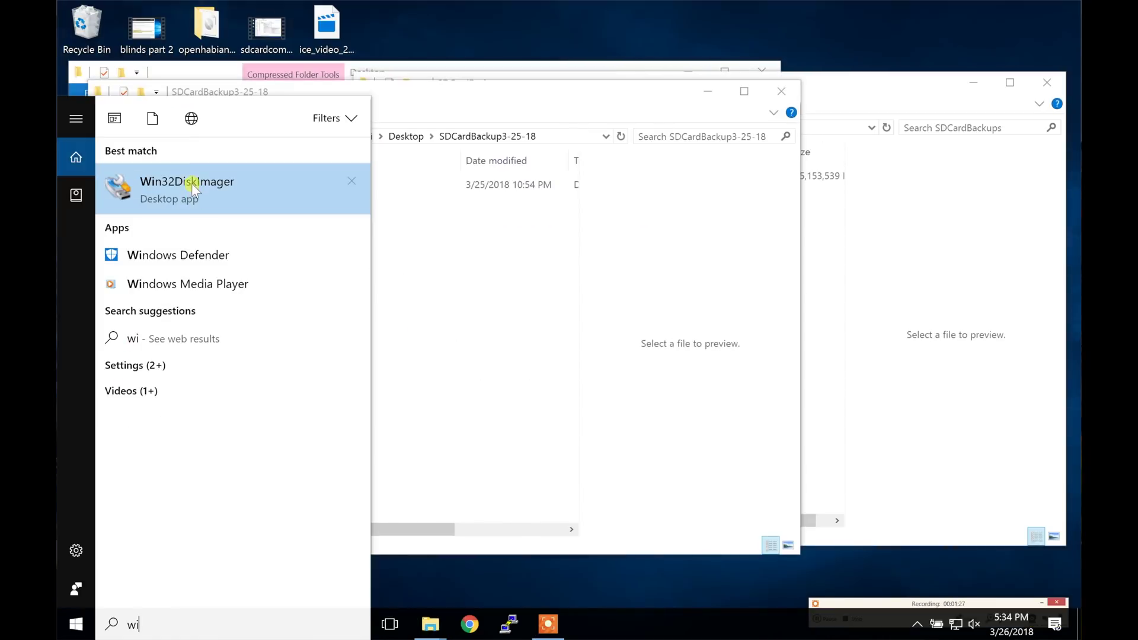
left_click(191, 181)
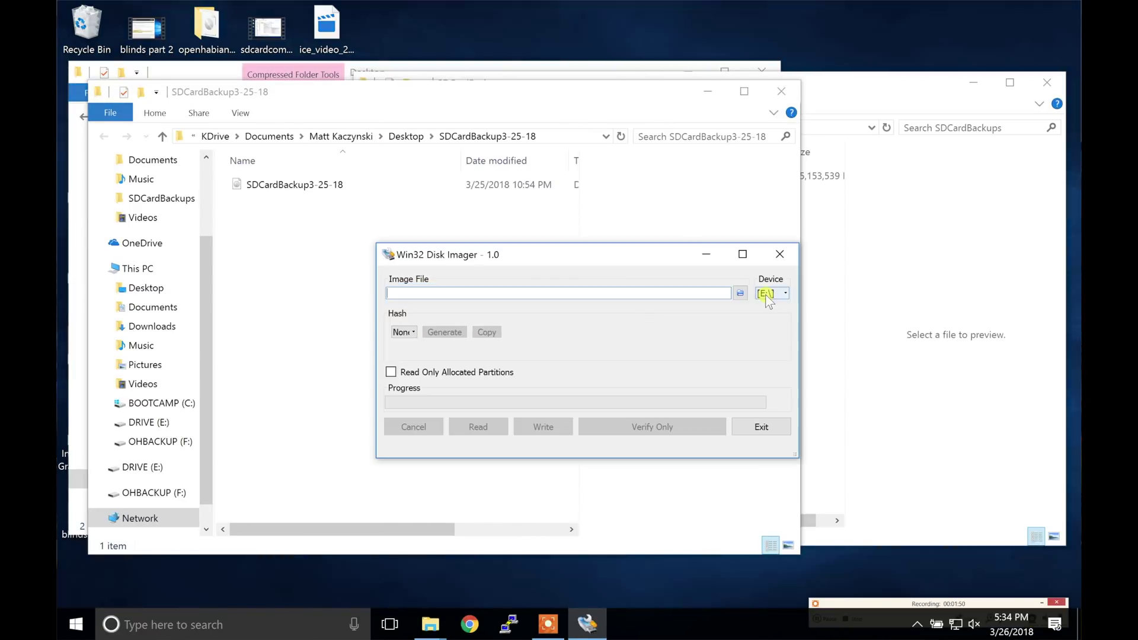
Step: Write the Desktop image SDCardBackup3-25-18 onto the SD card in drive [E:\]
left_click(767, 294)
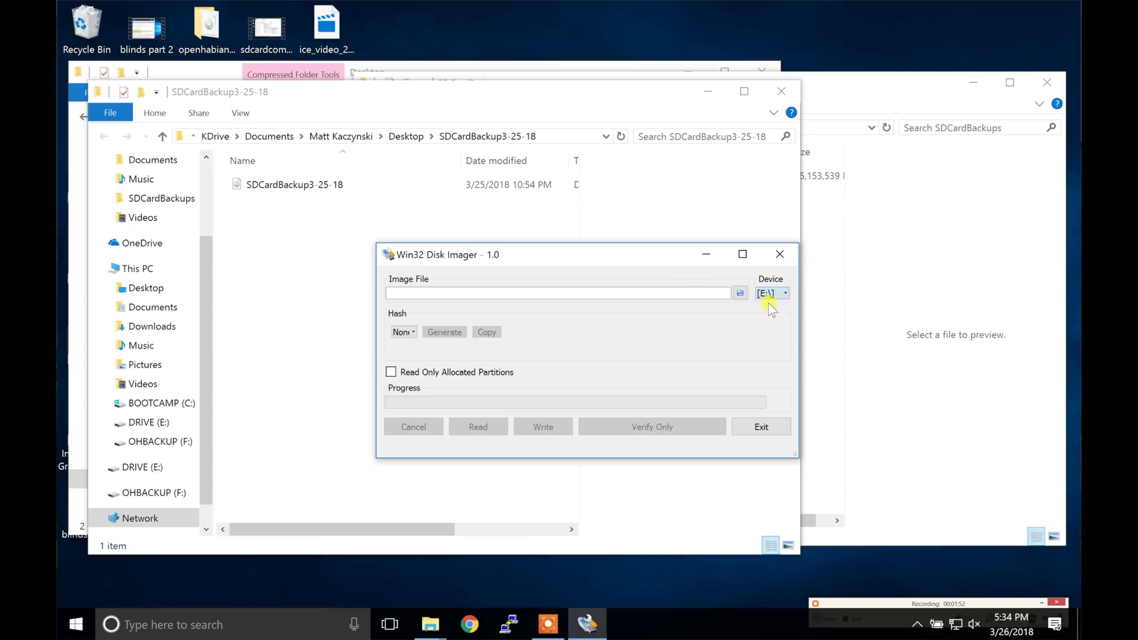
left_click(739, 292)
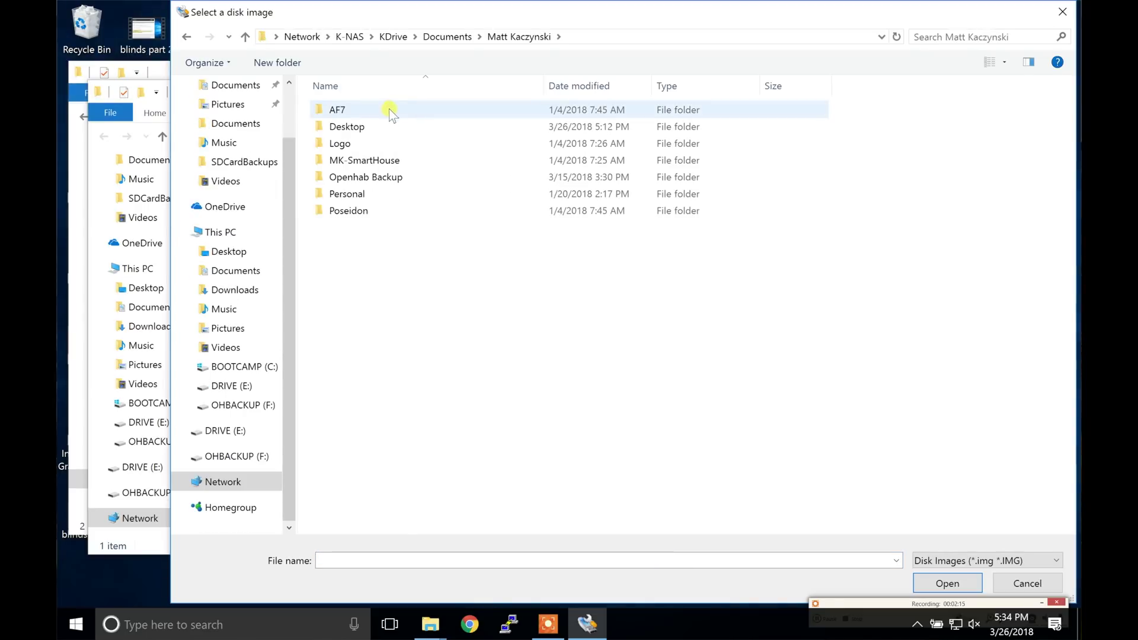
double_click(378, 125)
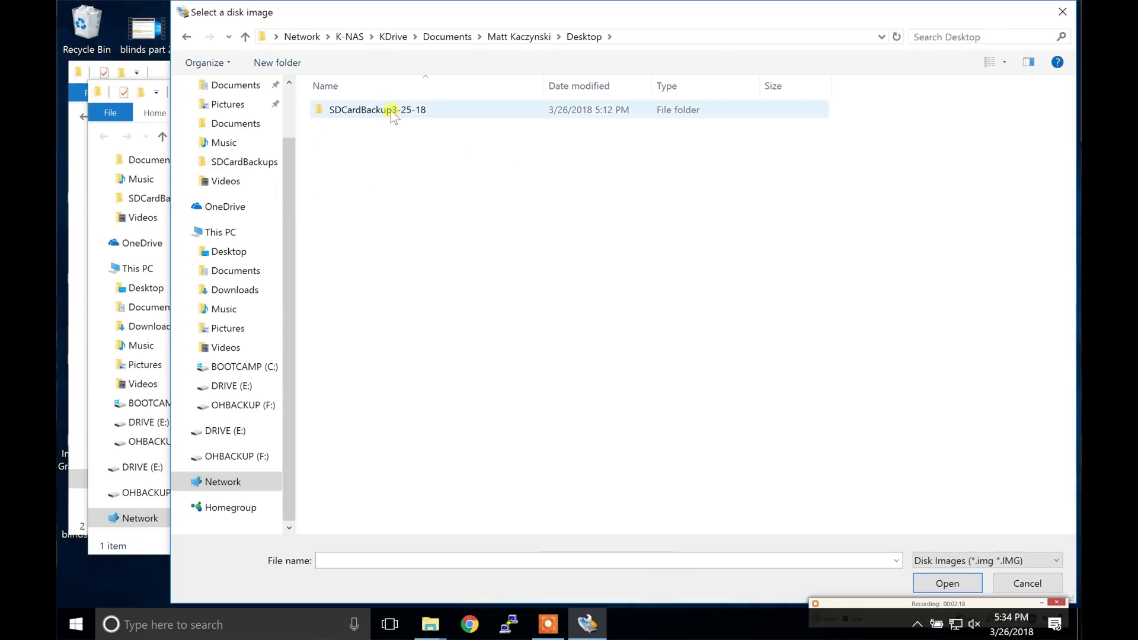
left_click(389, 110)
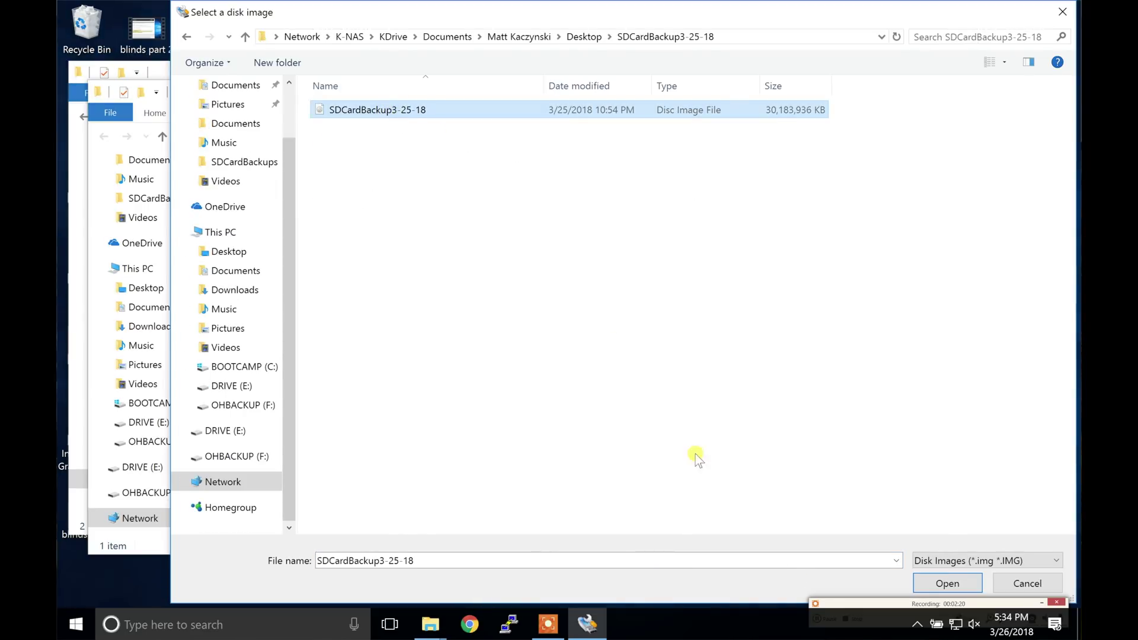
left_click(950, 584)
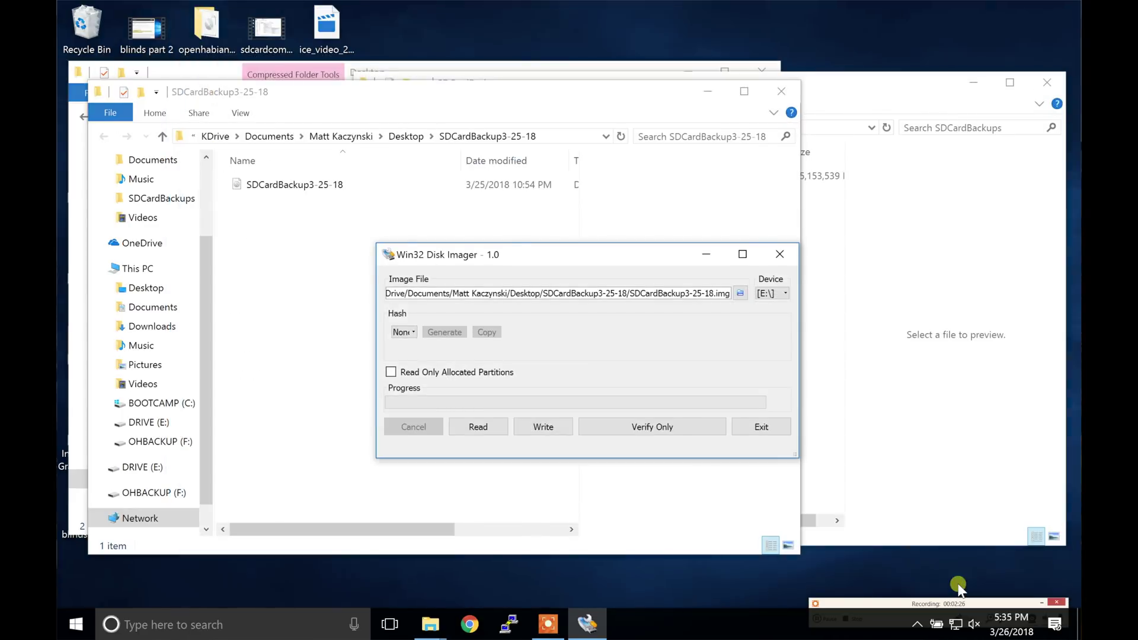
left_click(543, 427)
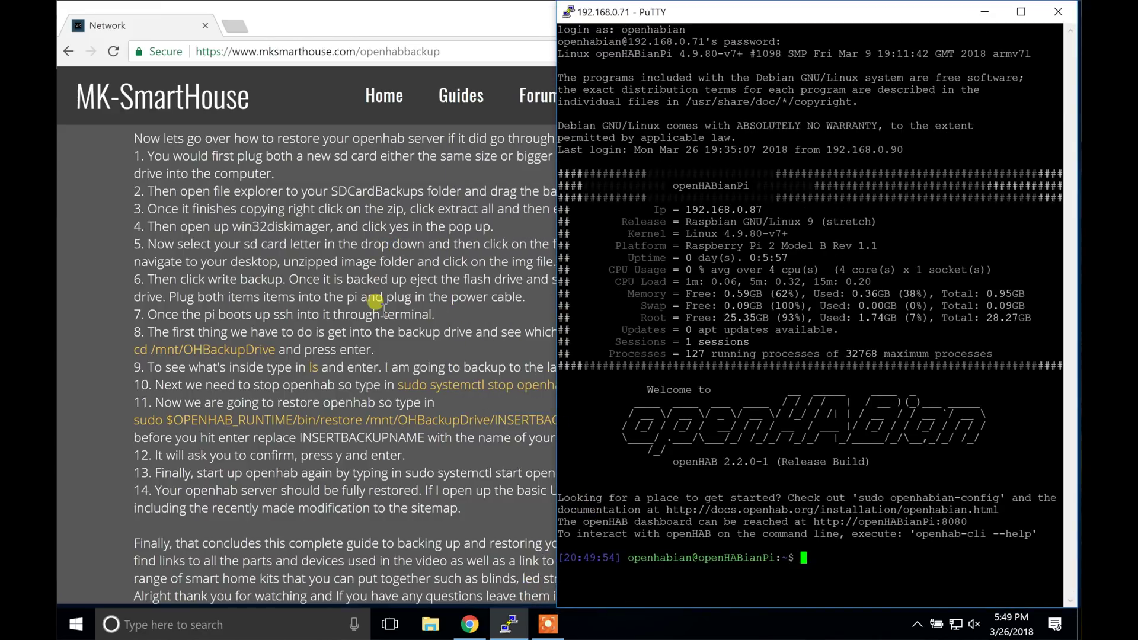
Step: Change to /mnt/OHBackupDrive and list its backups to find the newest zip
left_click(350, 333)
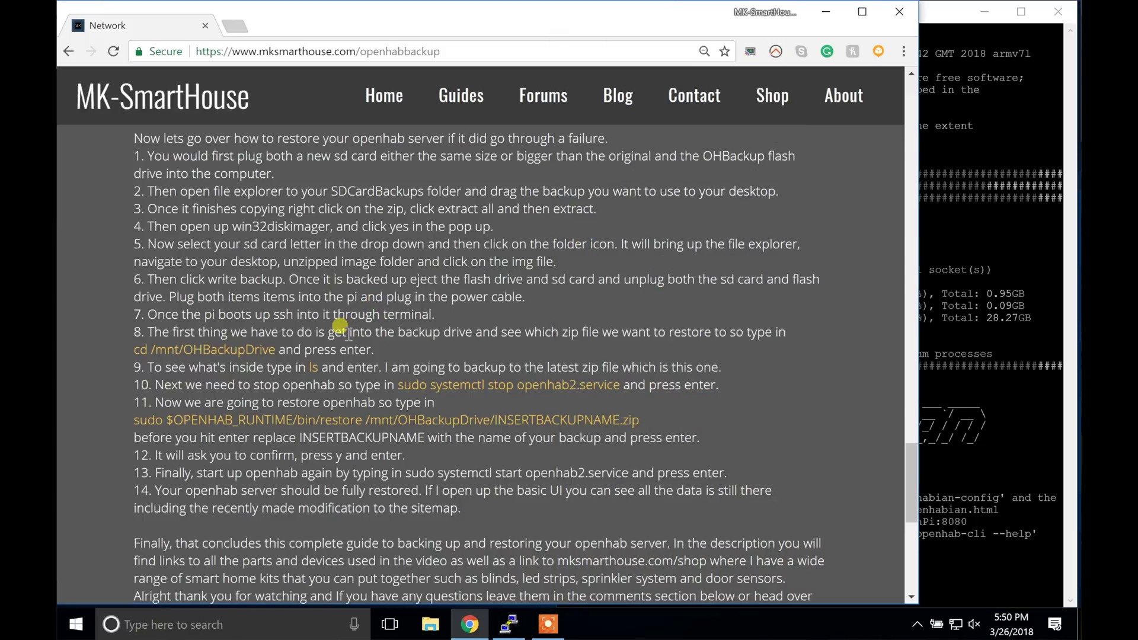
left_click_drag(275, 350, 132, 351)
key("super+c")
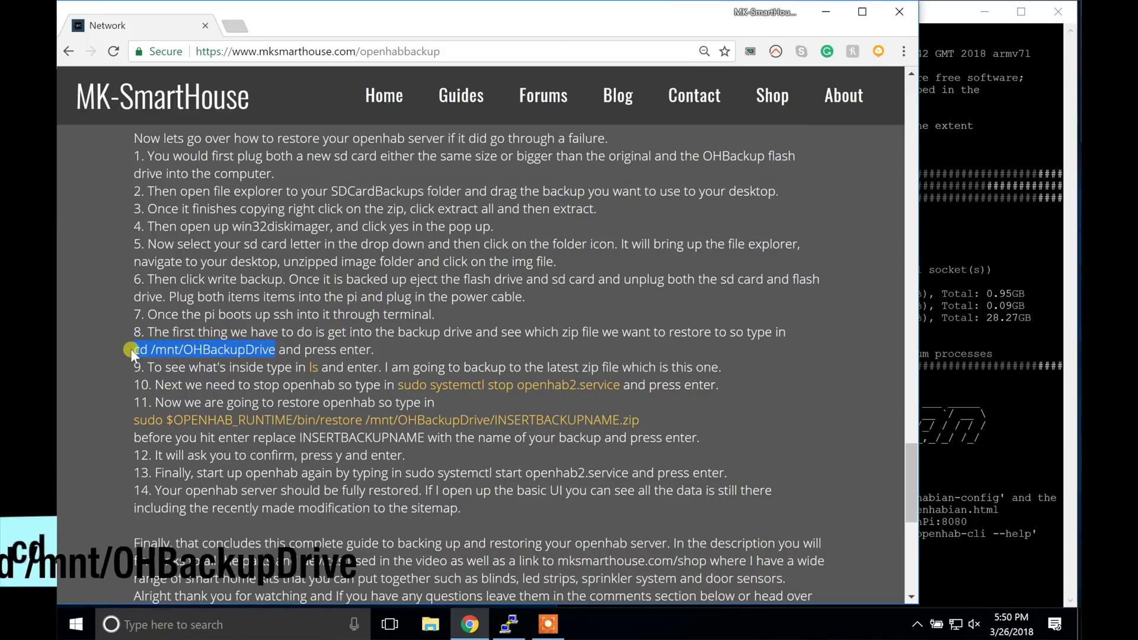
left_click(942, 551)
right_click(853, 554)
key("Return")
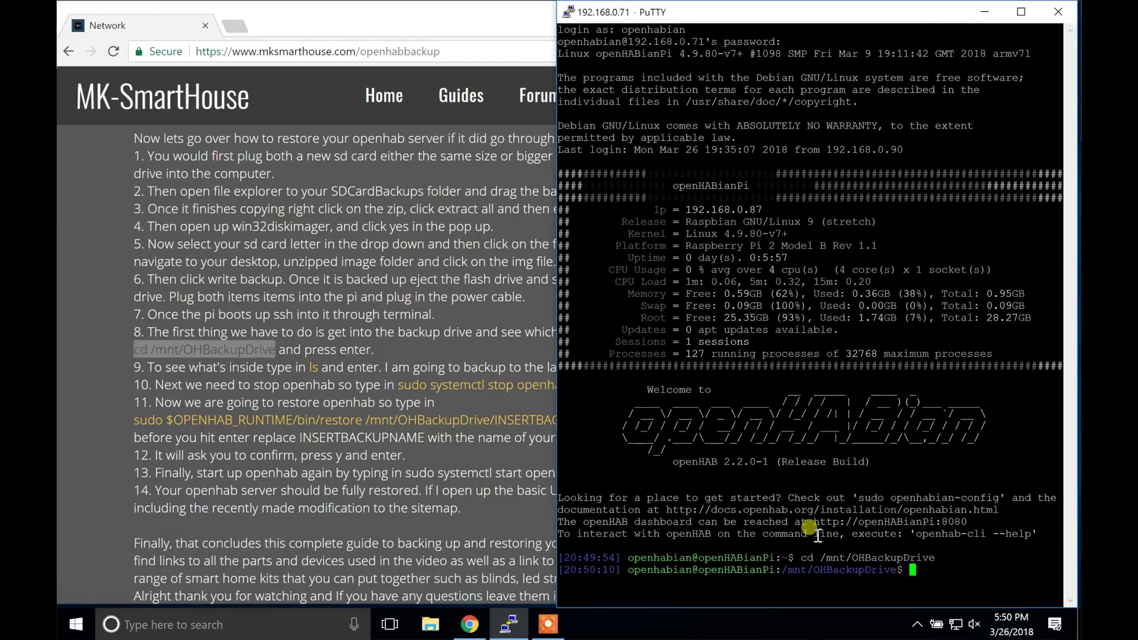
type("ls")
key("Return")
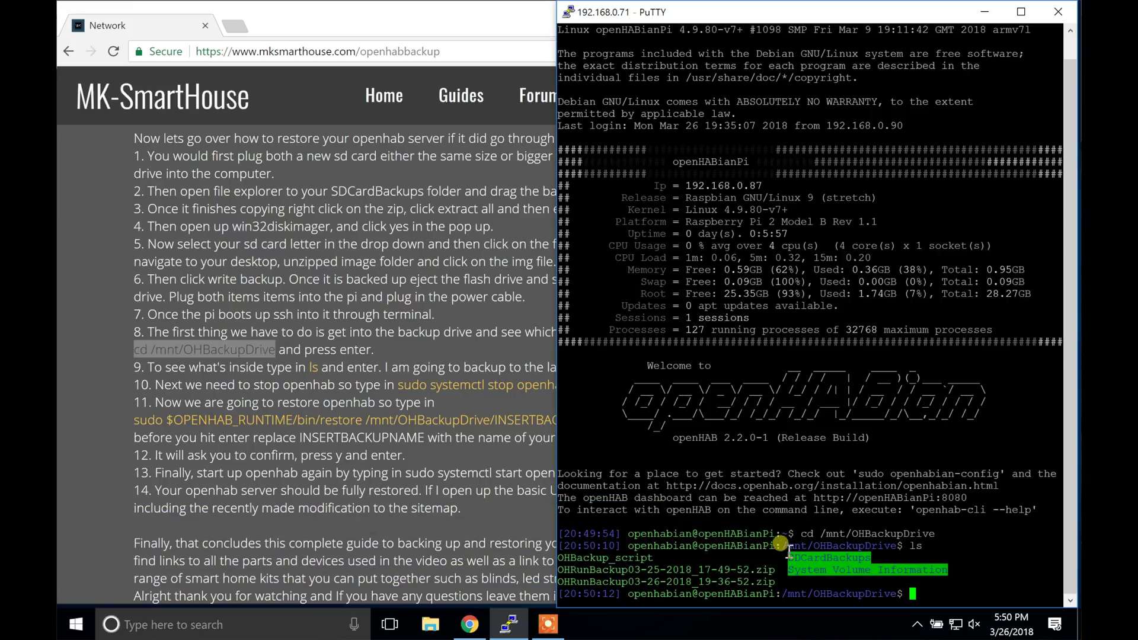
left_click_drag(774, 582, 561, 582)
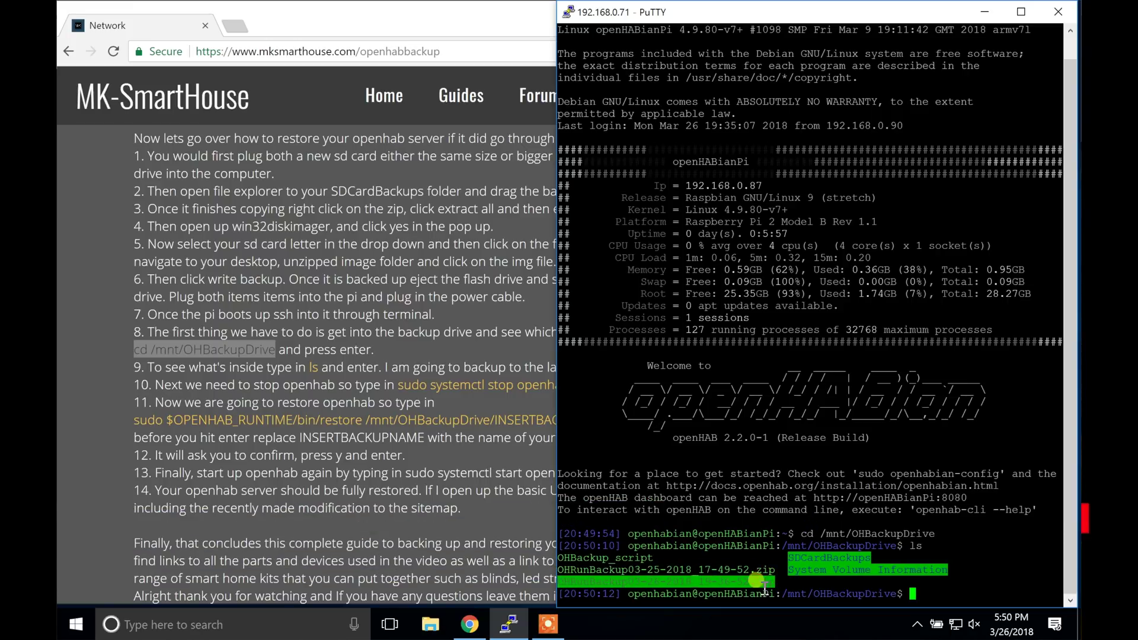
left_click(775, 583)
Step: Stop openHAB with 'sudo systemctl stop openhab2.service', entering the sudo password
left_click(385, 368)
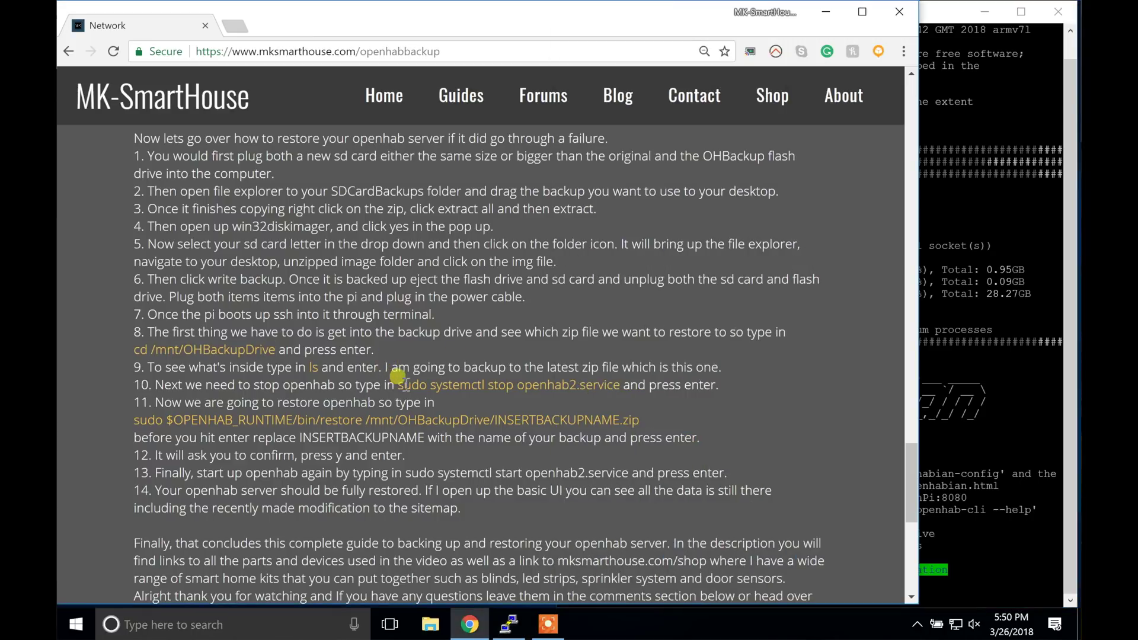
left_click_drag(398, 385, 621, 382)
key("ctrl+c")
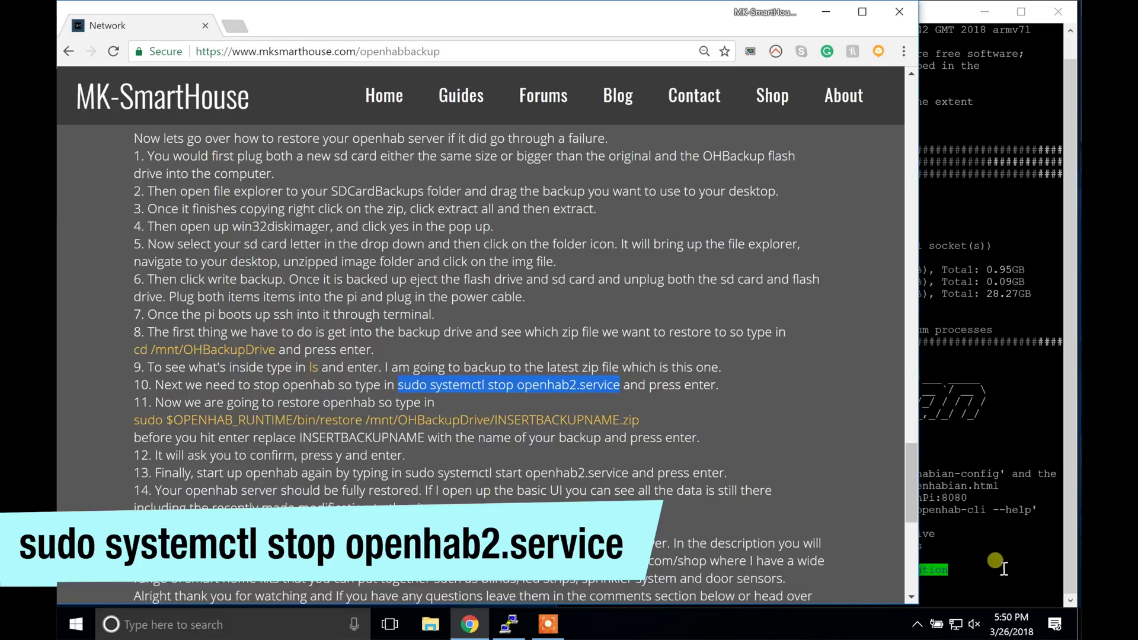
left_click(997, 564)
right_click(940, 591)
key("Return")
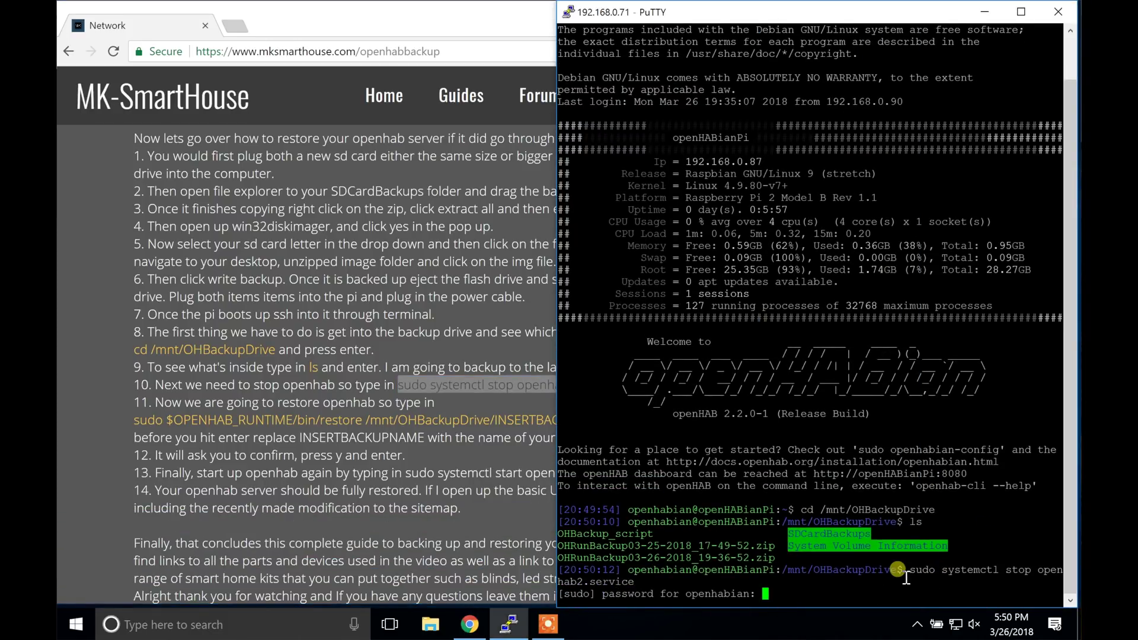
key("Return")
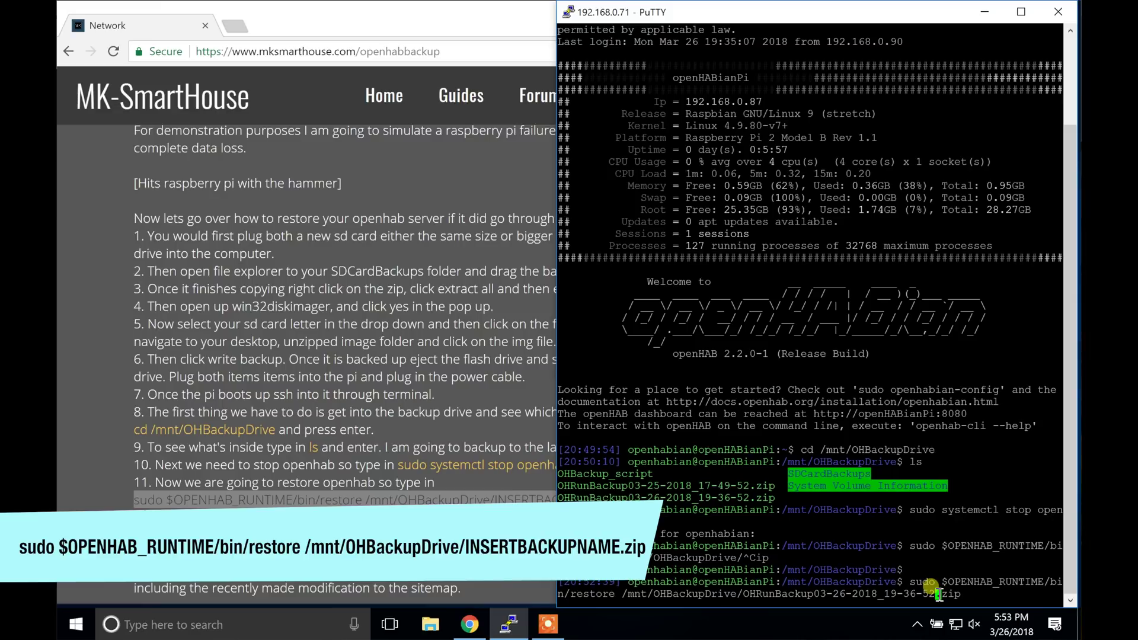
Step: Restore OHRunBackup03-26-2018_19-36-52.zip, confirm with y, and start openhab2.service again
key("Return")
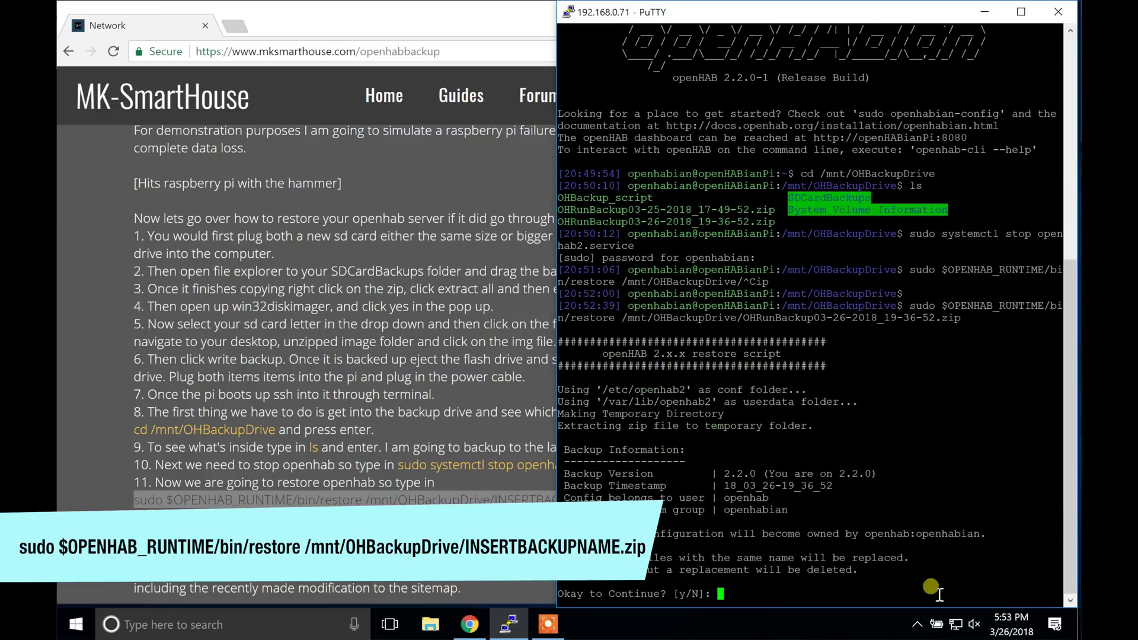
type("y")
key("Return")
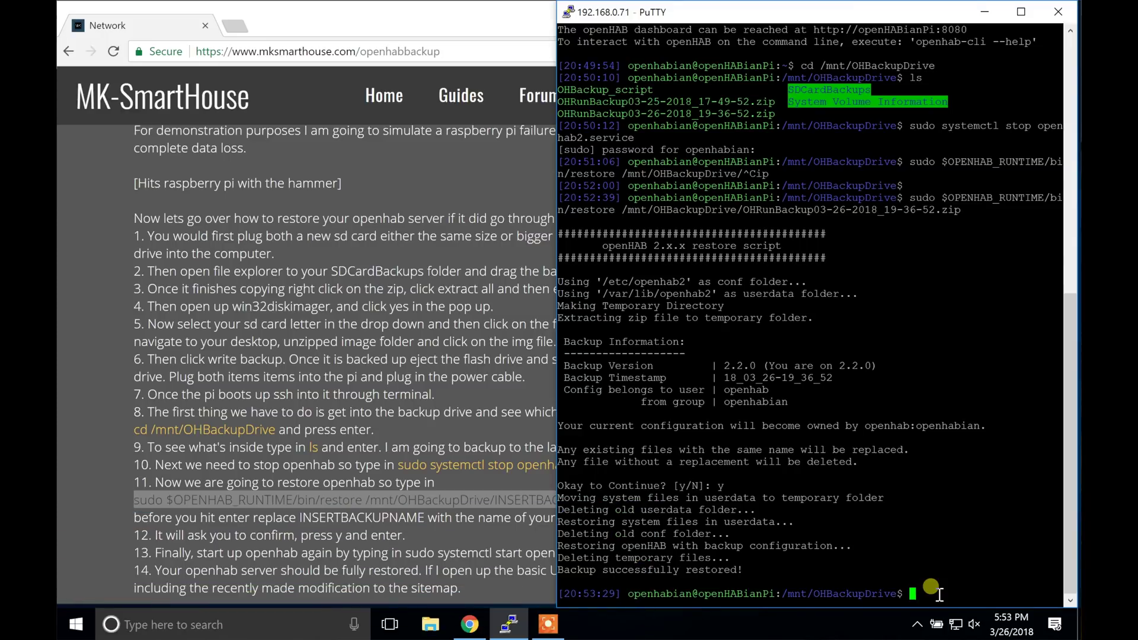
right_click(939, 593)
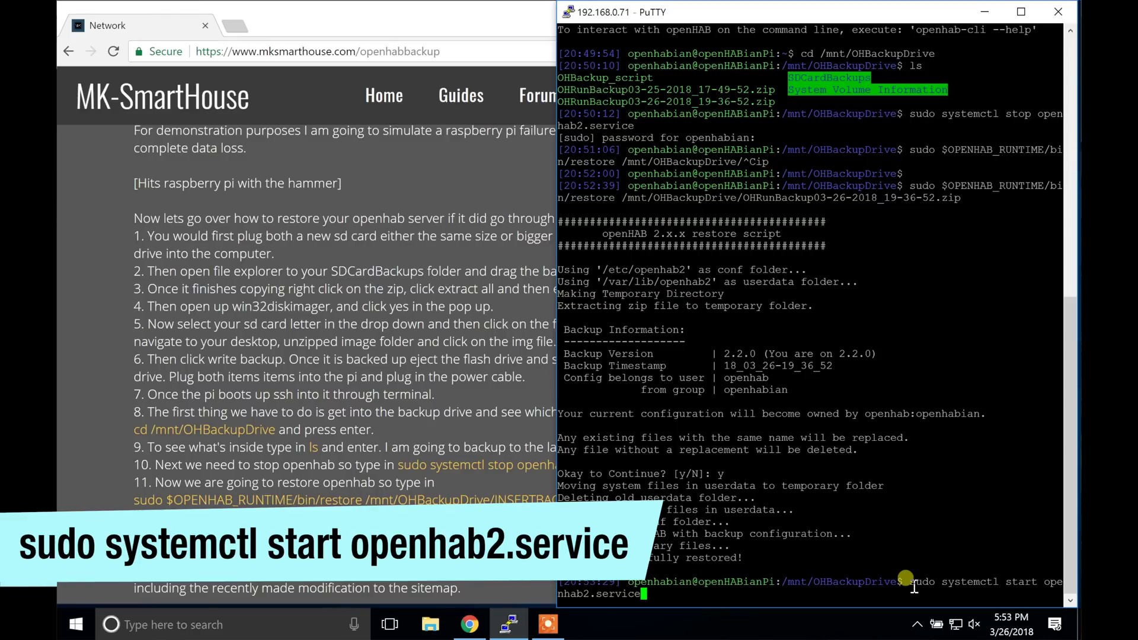
key("Return")
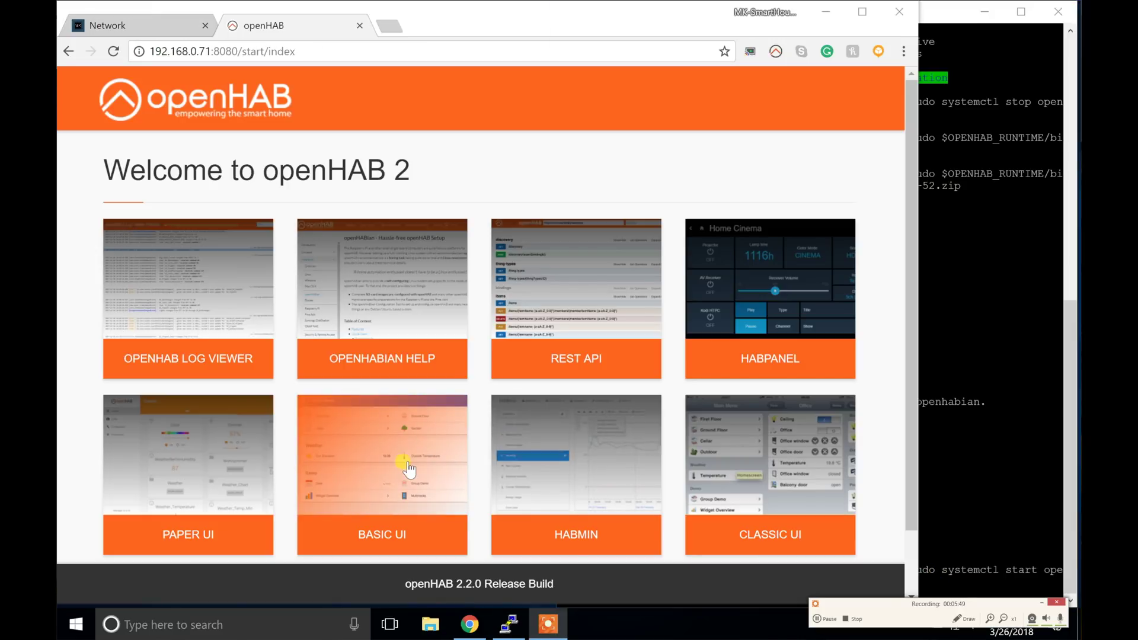
Step: Open the MK-SmartHouse sitemap in Basic UI and scroll through the Security, MK-Room and JK-Room items
left_click(408, 468)
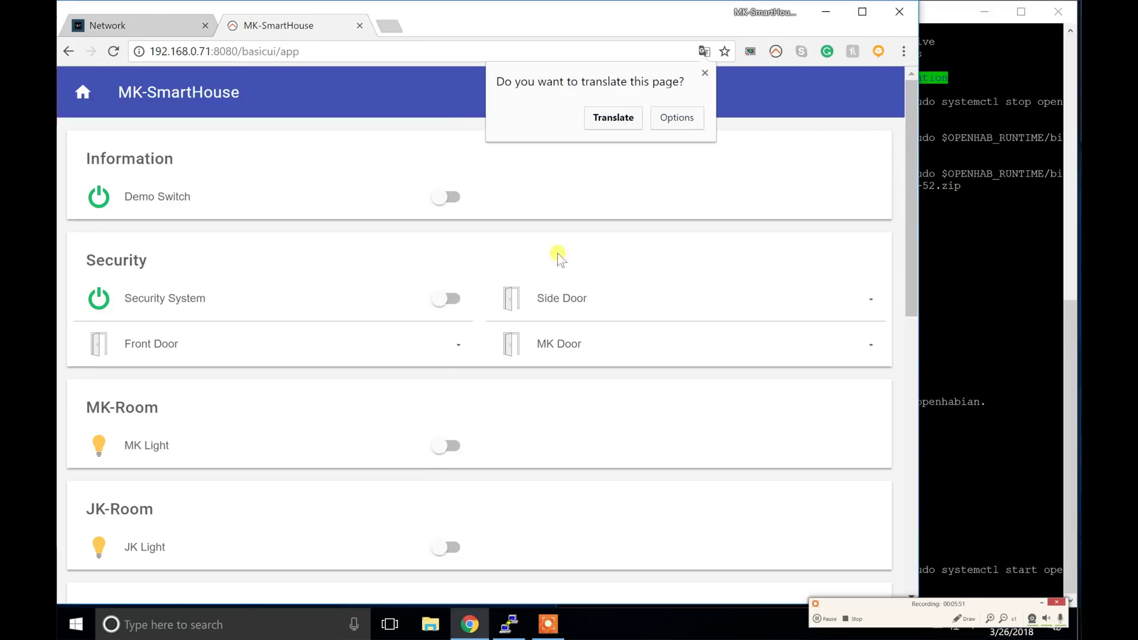
left_click(704, 72)
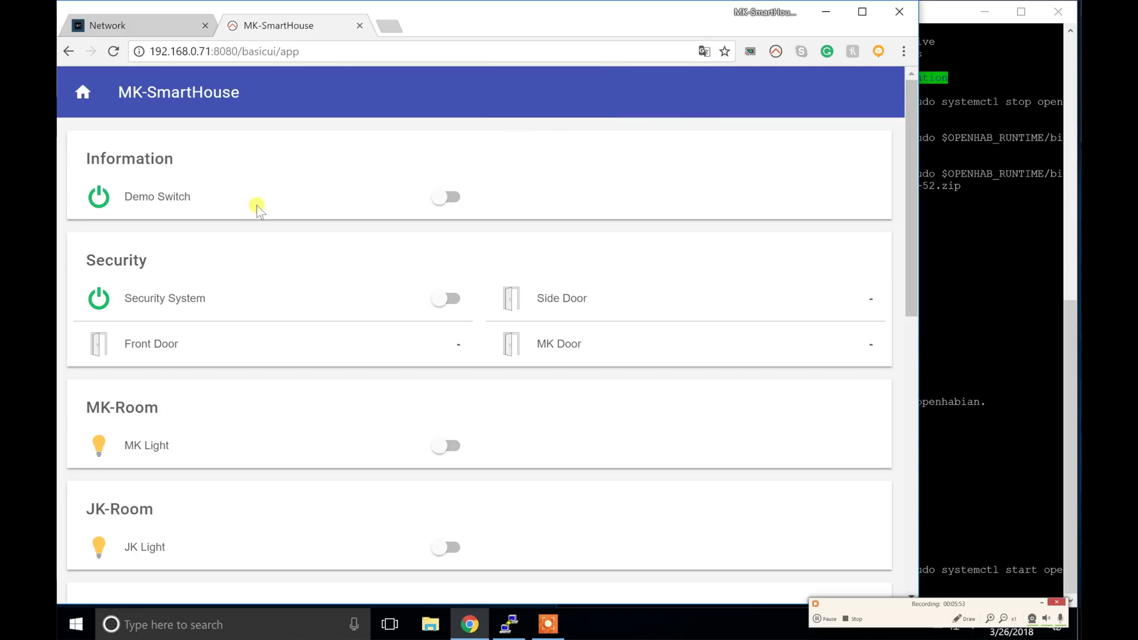
scroll(261, 207, "down", 10)
scroll(365, 192, "up", 10)
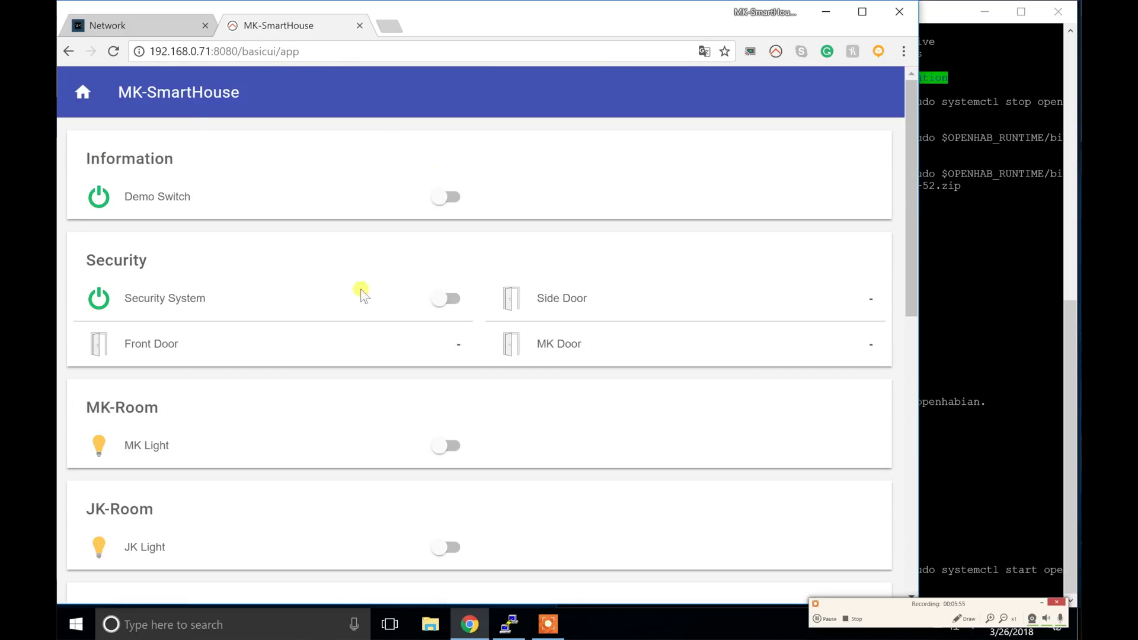